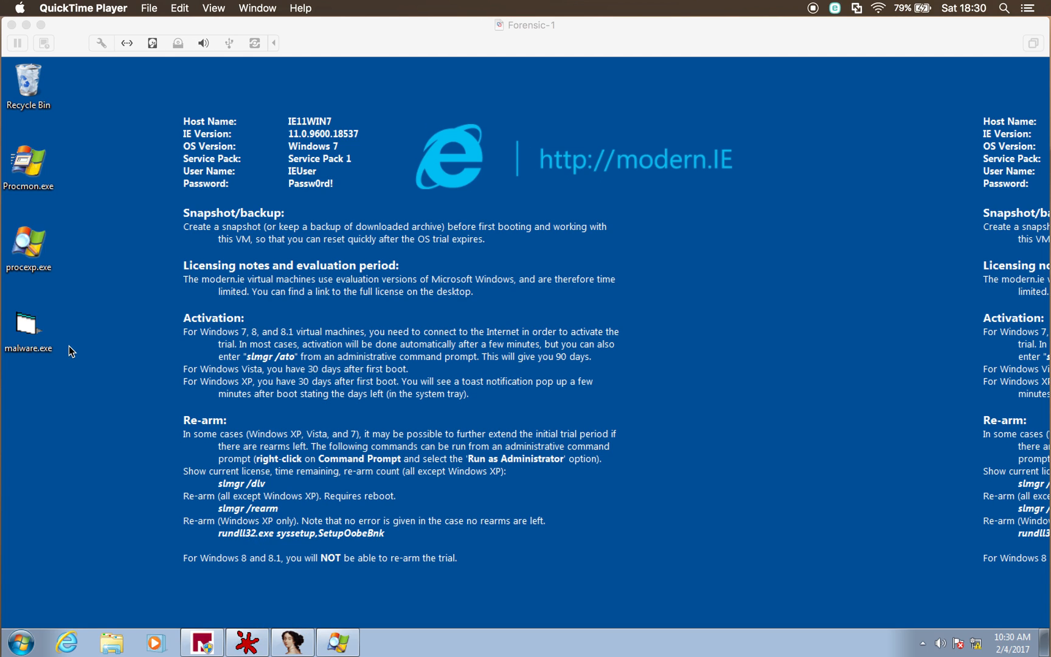
Step: Bring up Process Explorer, run malware.exe from the desktop, and switch to OllyDbg
click(341, 650)
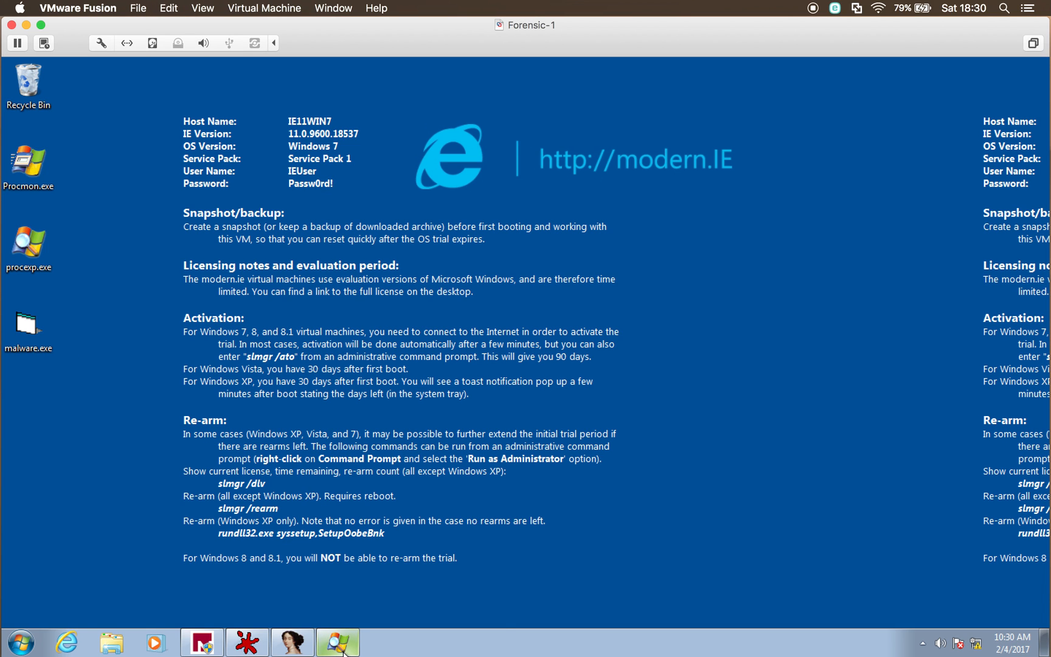
click(343, 649)
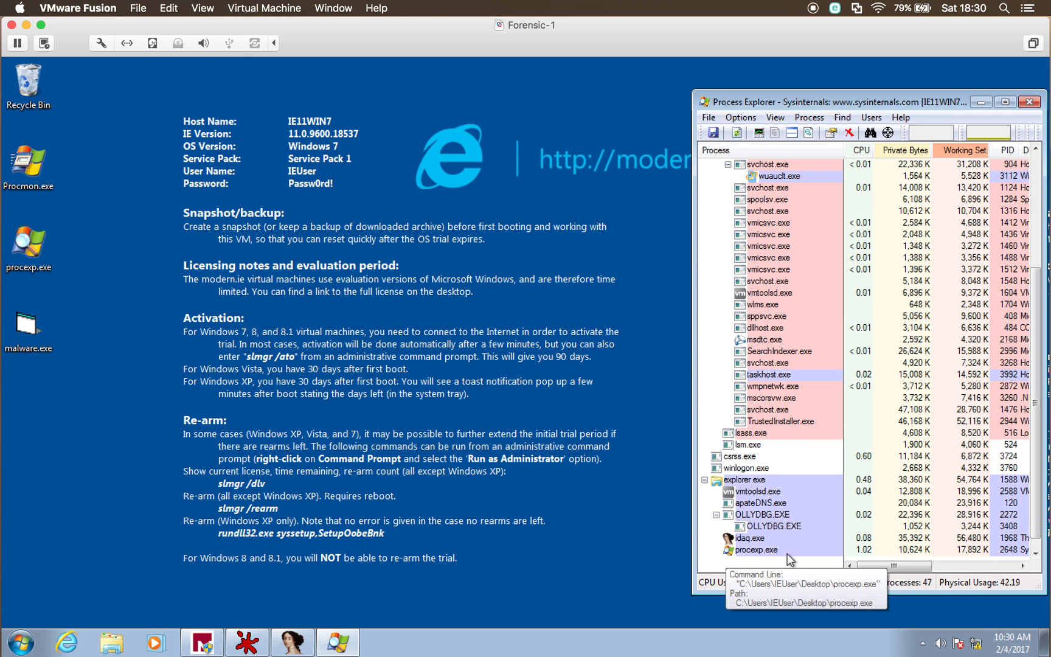
click(30, 326)
double_click(30, 325)
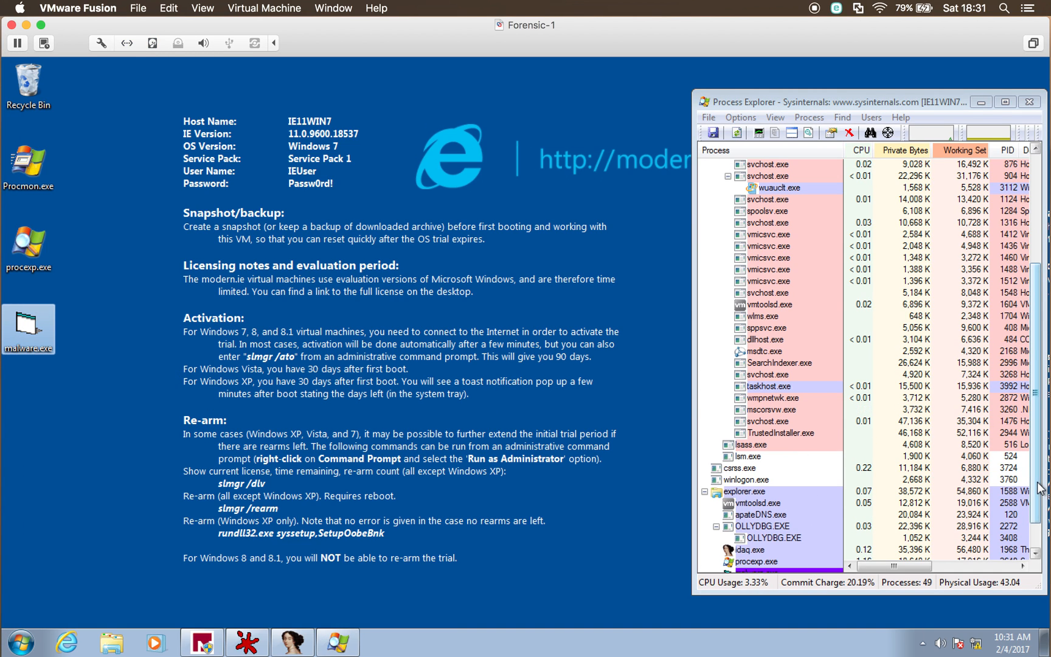
drag(1040, 486, 1040, 511)
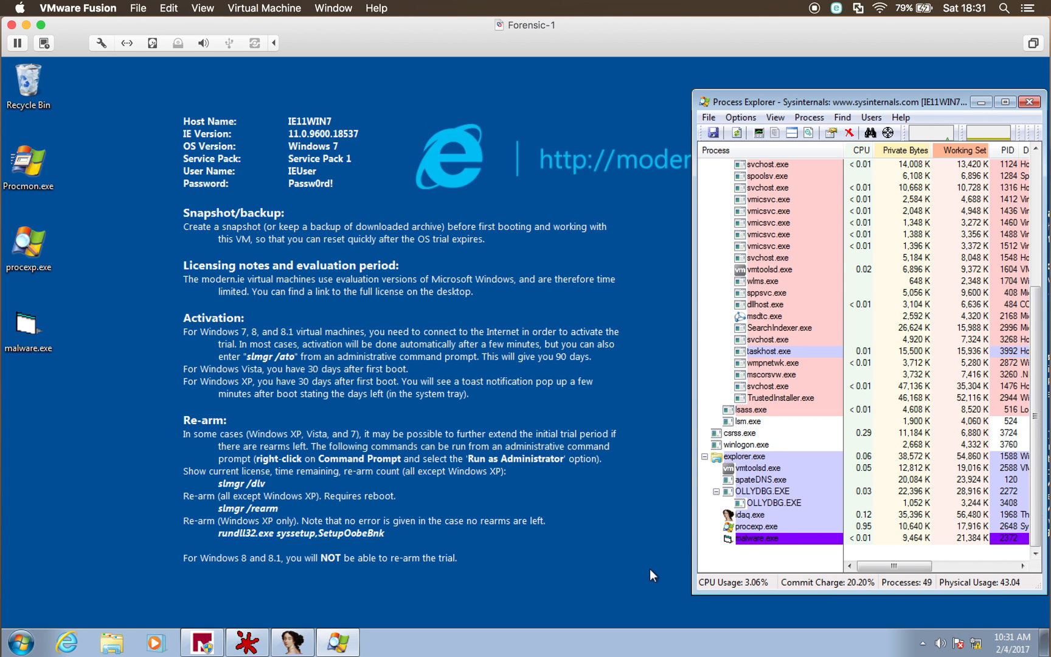
click(247, 641)
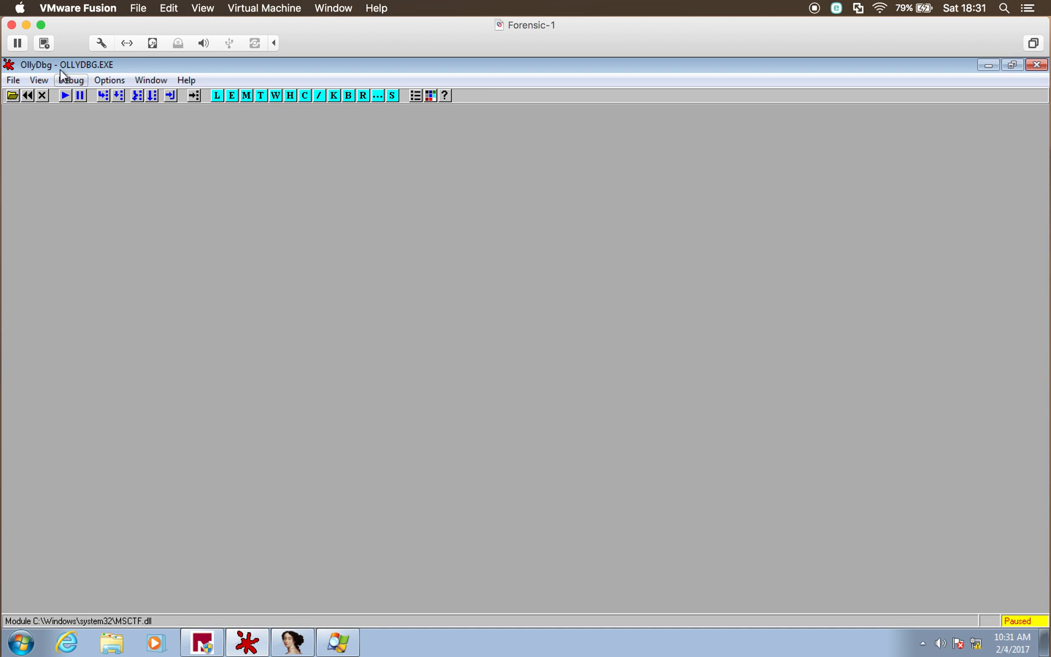
click(15, 97)
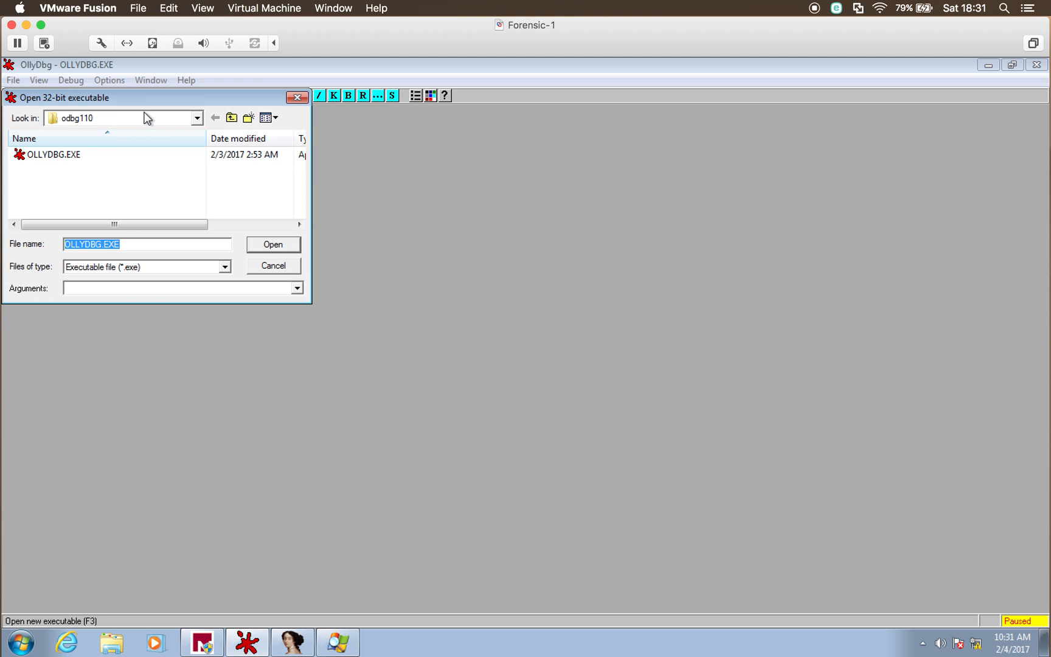
click(173, 120)
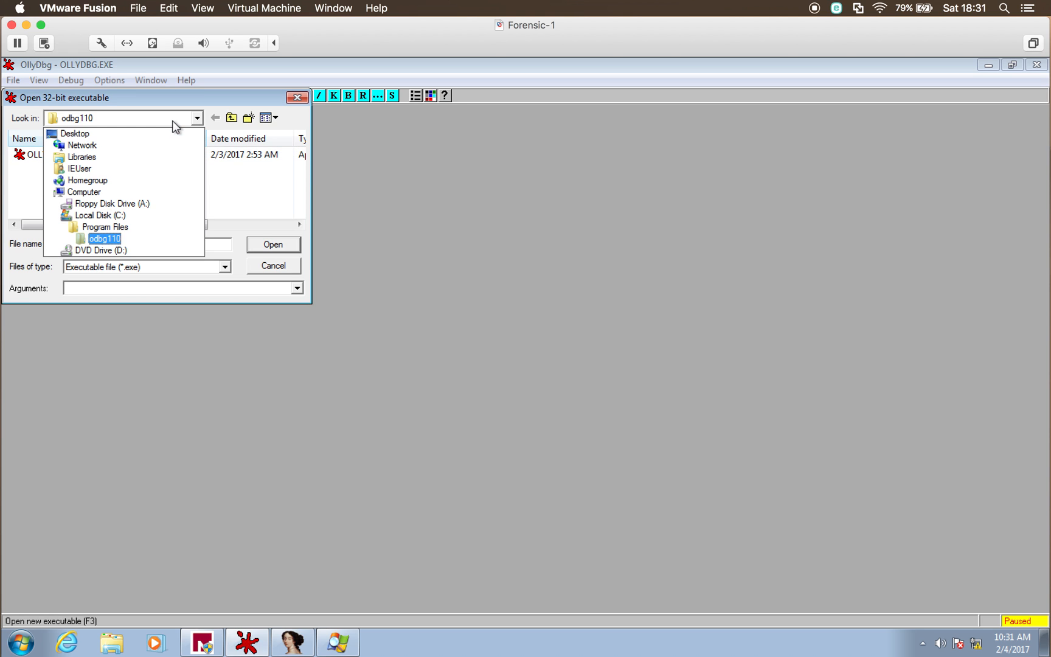
click(130, 136)
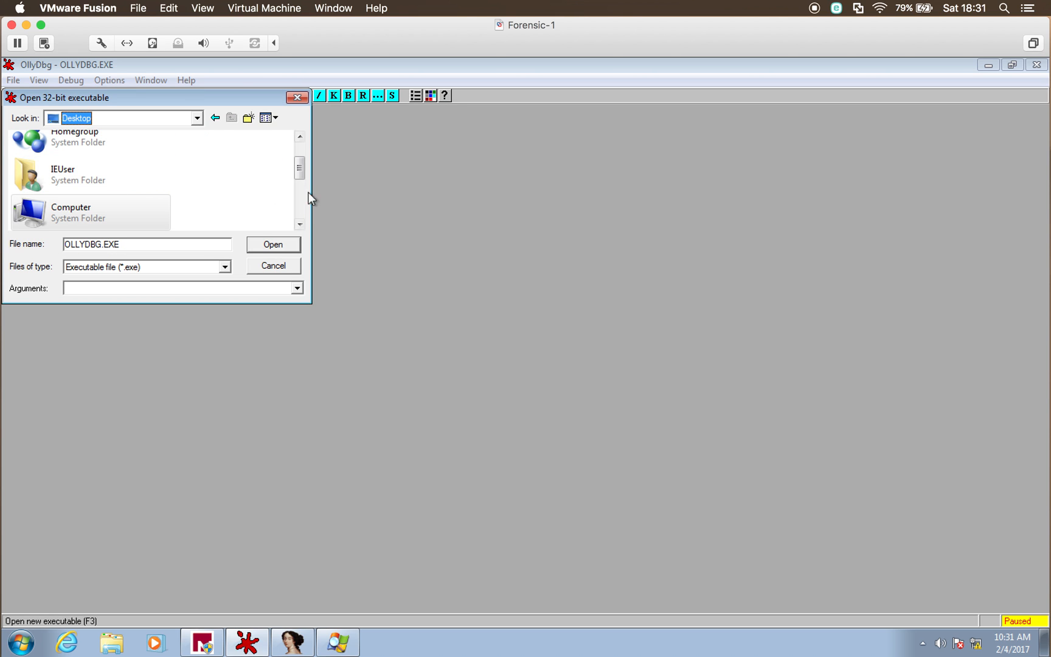
drag(298, 173, 299, 200)
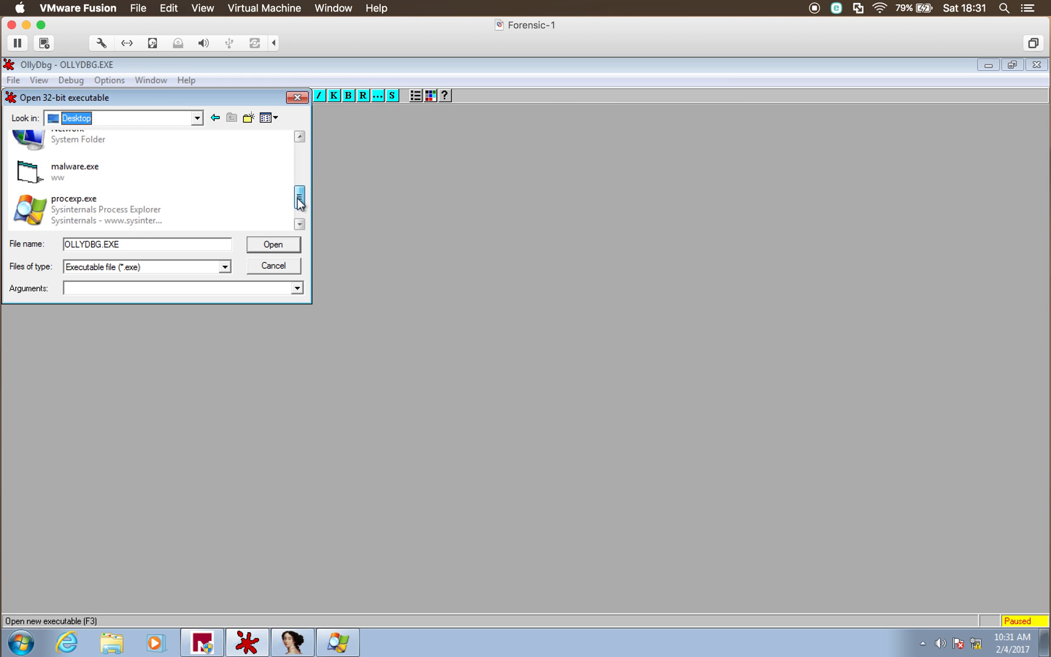
click(284, 263)
Step: Attach the debugger to the running malware process from the desktop path, agreeing to terminate the active OLLYDBG process
click(12, 81)
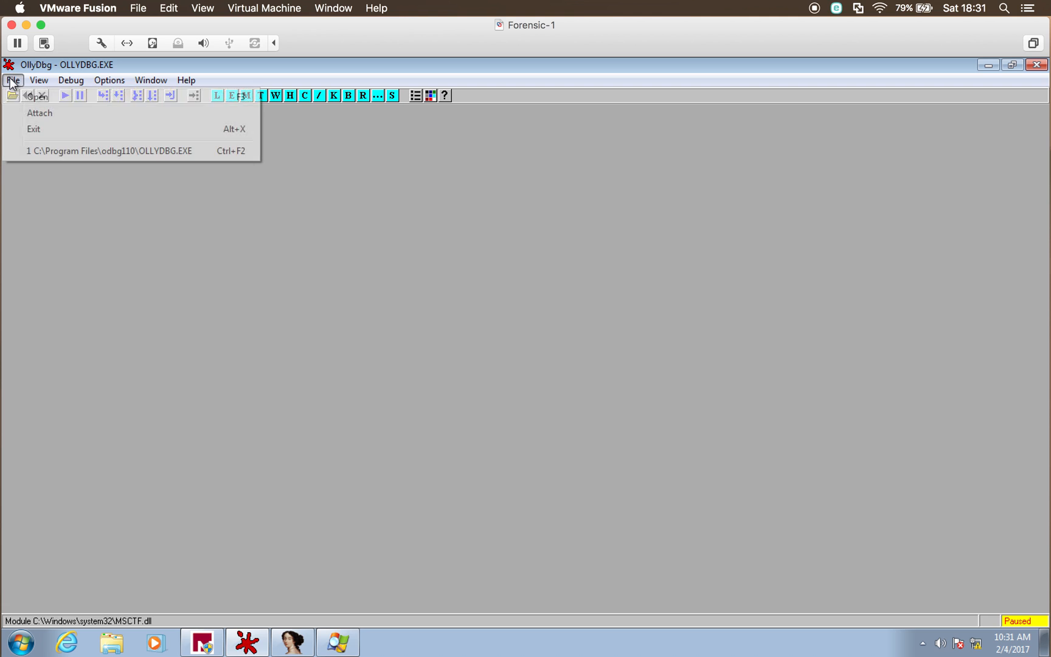
click(35, 113)
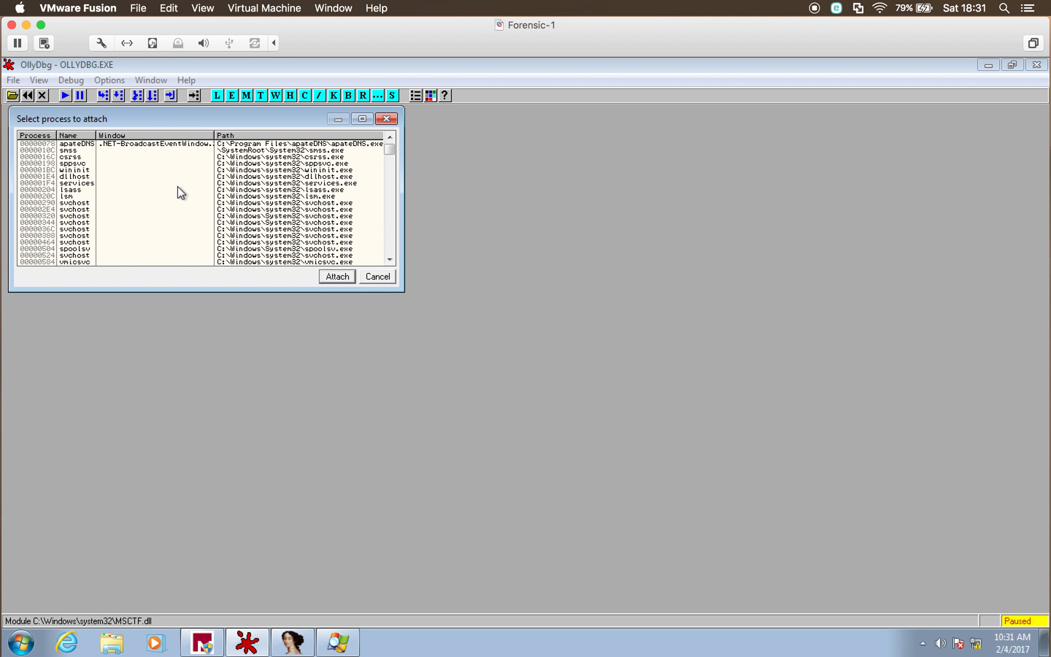
drag(389, 149, 390, 262)
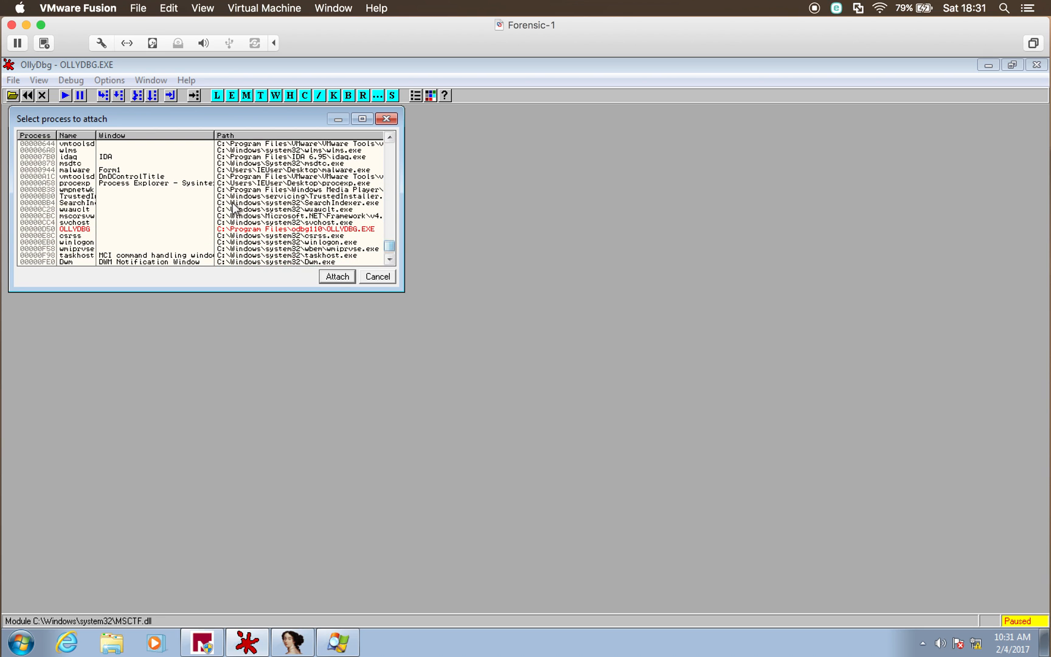
click(119, 171)
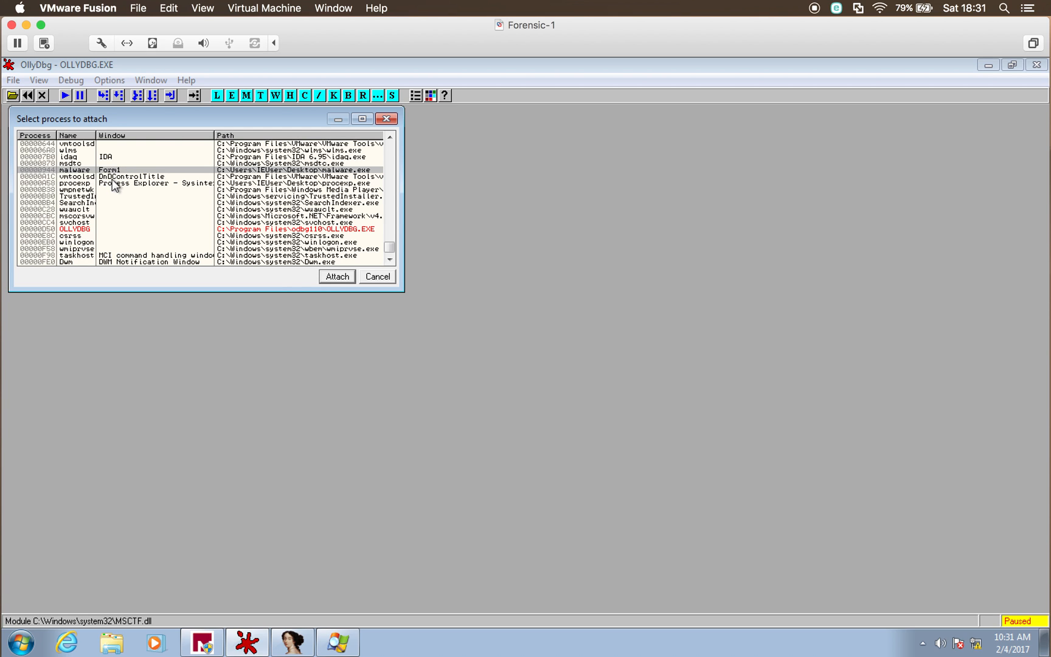
click(337, 278)
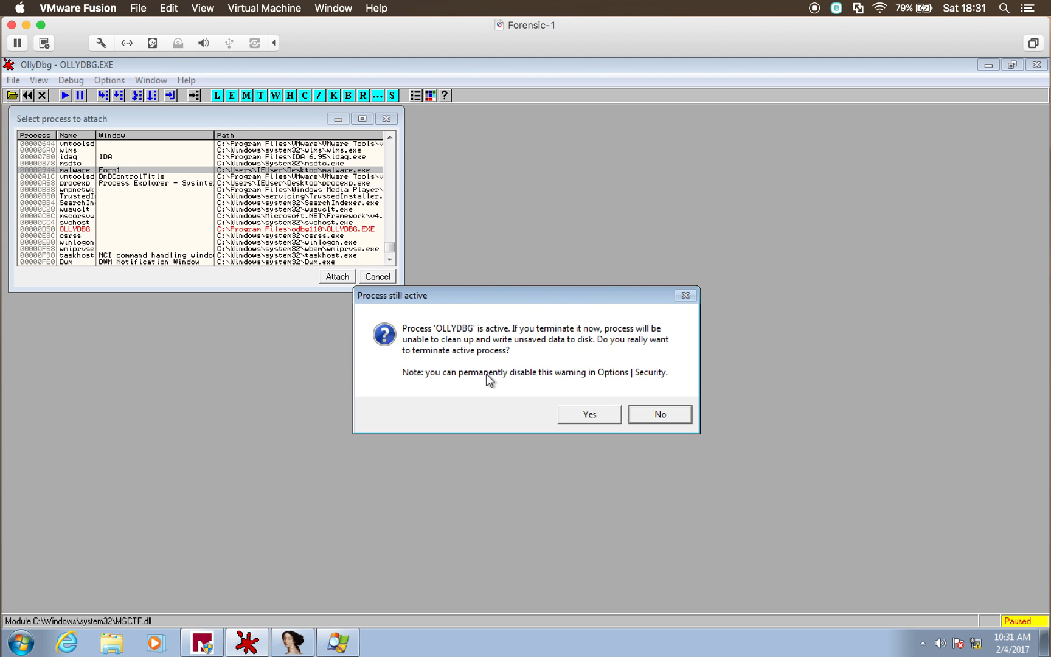
click(597, 415)
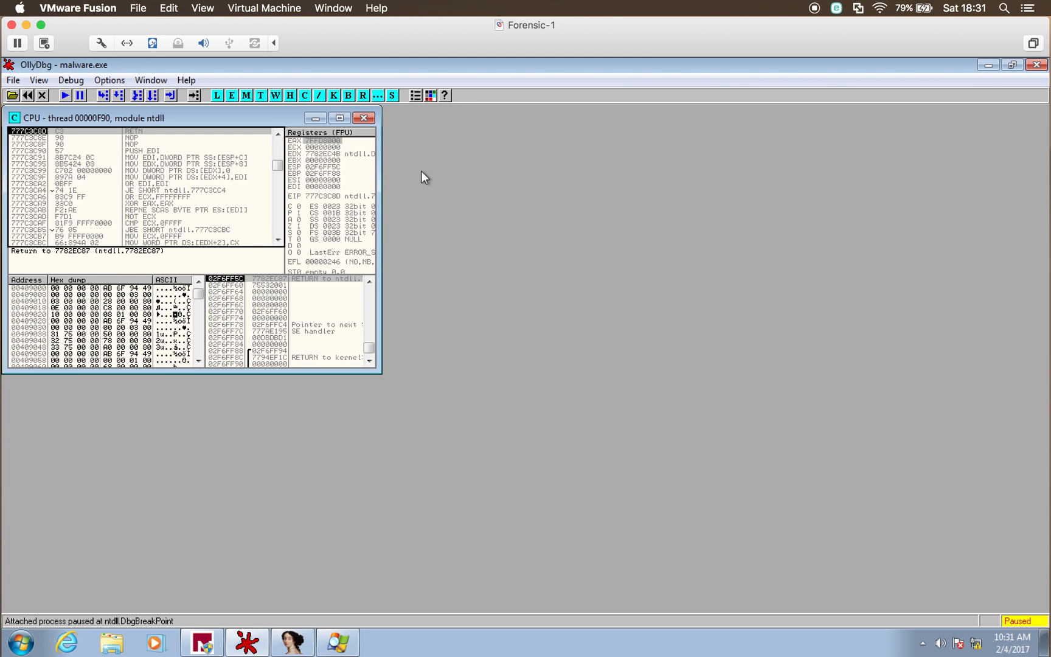
Step: Maximize the CPU window and save the hex dump's memory data to the Desktop as malware_ollydump.mem
click(336, 117)
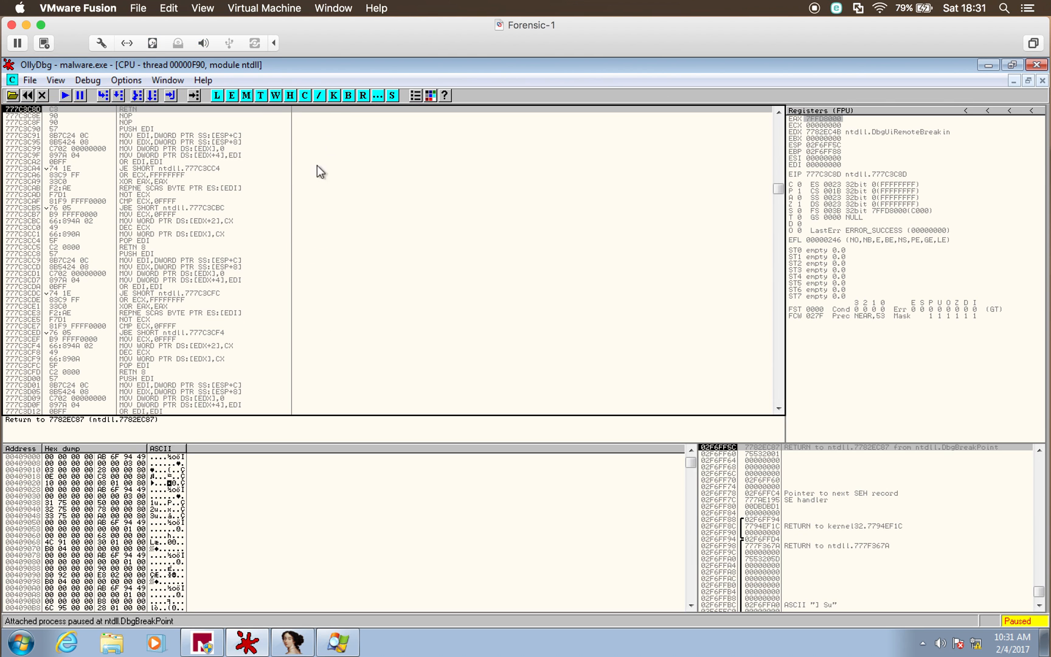
right_click(274, 494)
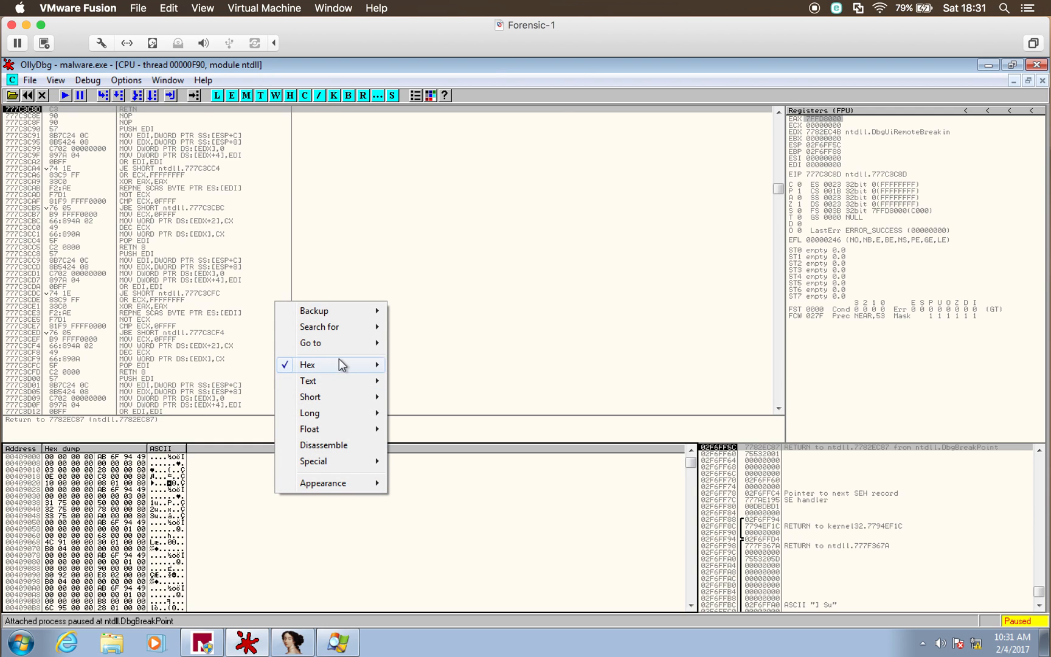
mouse_move(365, 317)
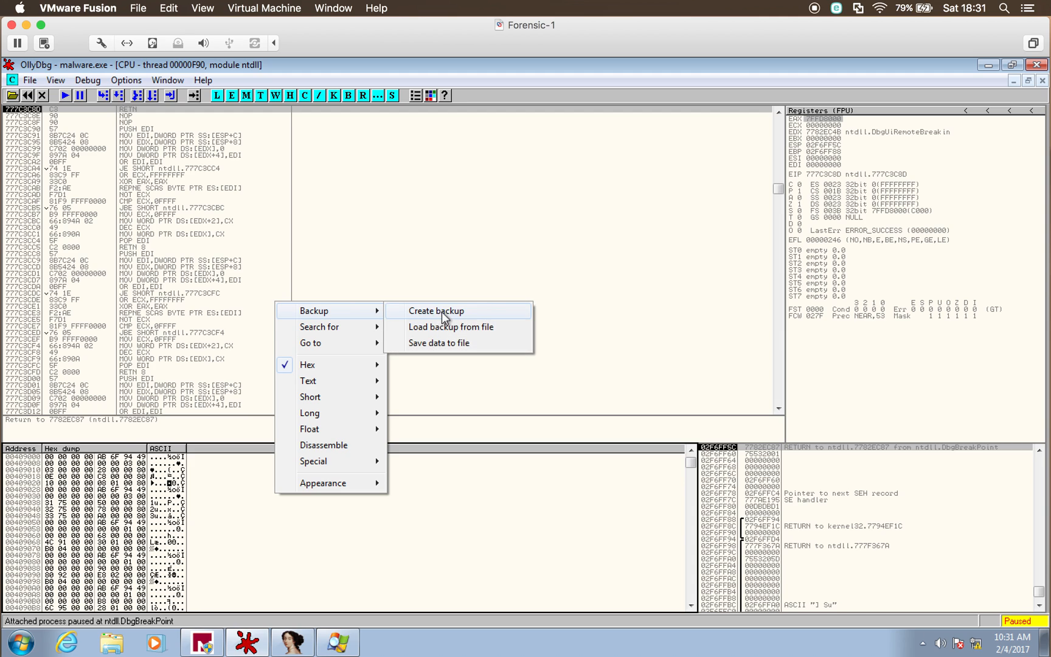
click(447, 343)
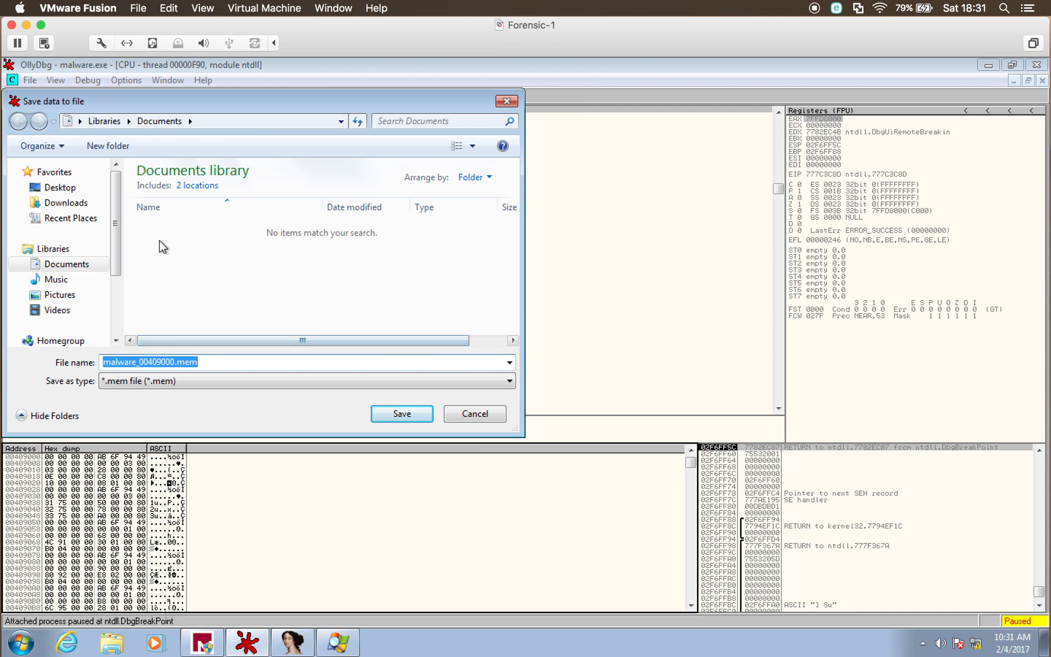
click(57, 189)
click(141, 362)
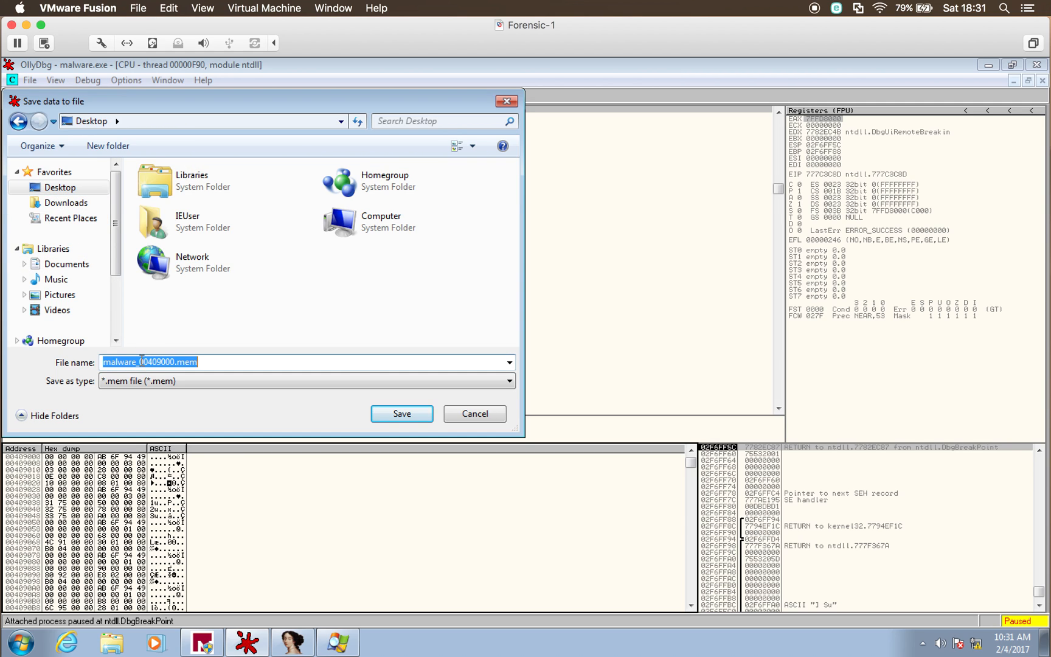
click(141, 362)
drag(142, 361, 173, 359)
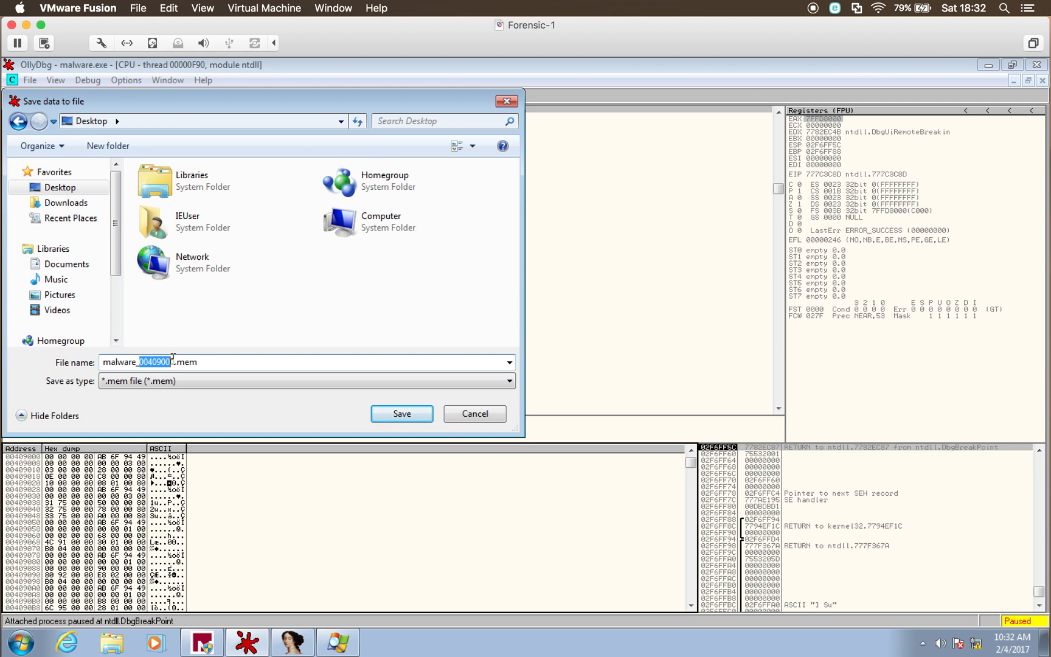
text(ollydump)
click(404, 414)
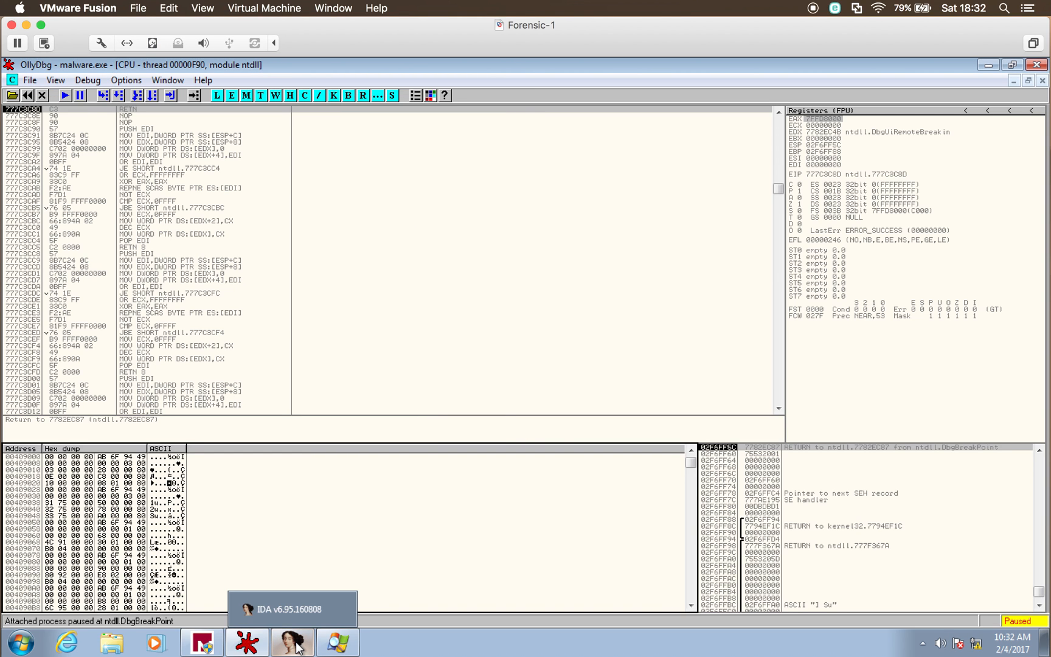
Step: Restore the OllyDbg window to a smaller size, close the debugger, and switch to IDA
click(1012, 65)
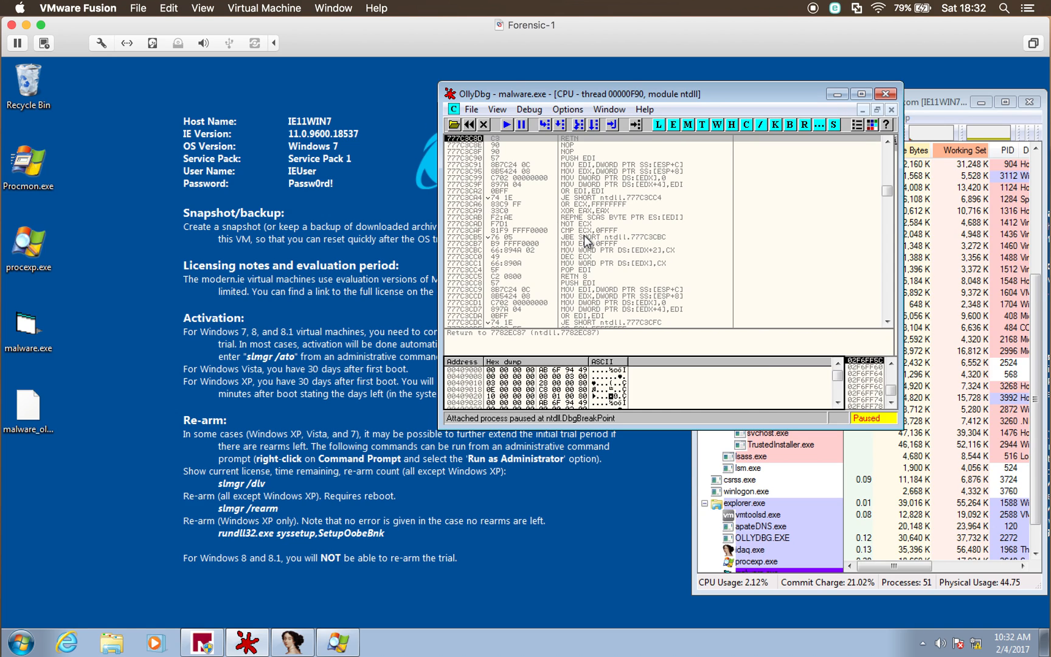
click(885, 94)
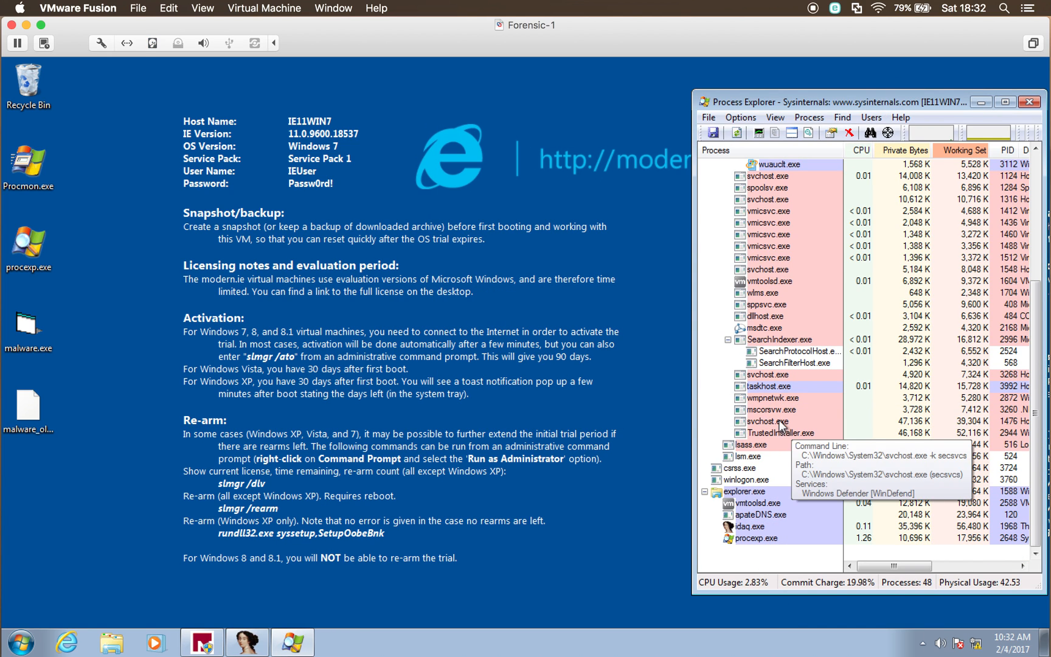
click(247, 641)
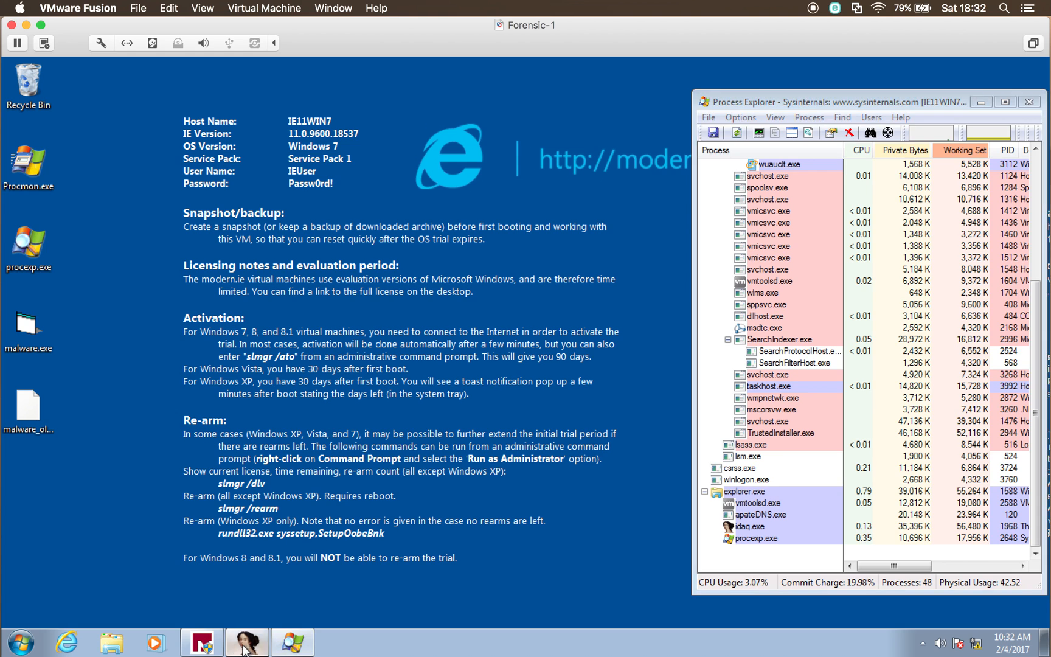
Step: Open malware_ollydump.mem from the Desktop for disassembly, with the file filter set to All Files
click(15, 97)
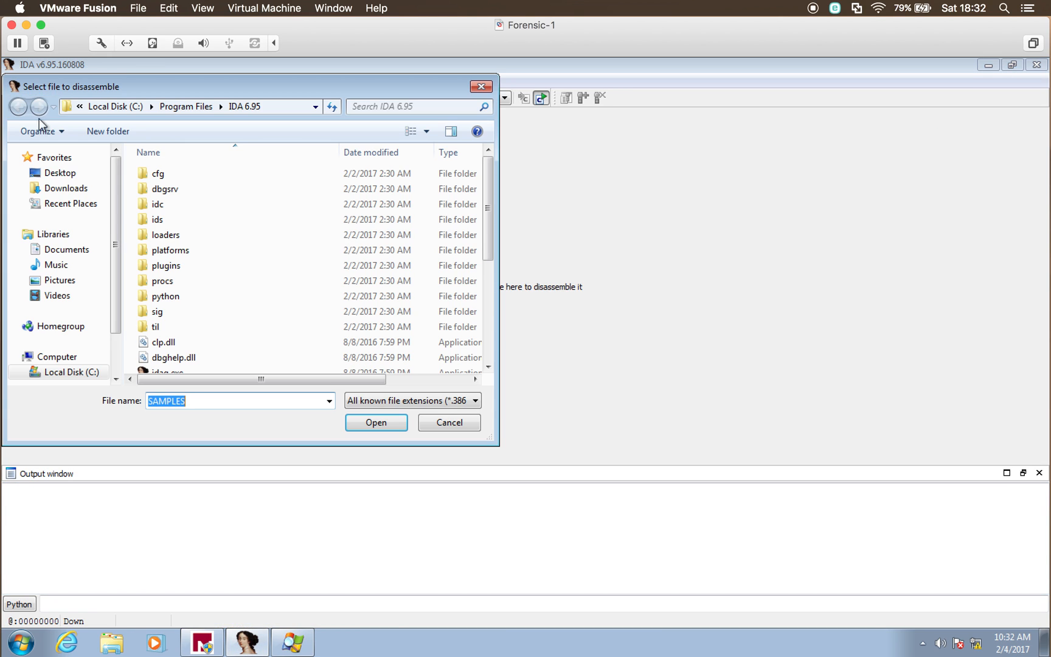
click(72, 174)
drag(483, 268, 487, 367)
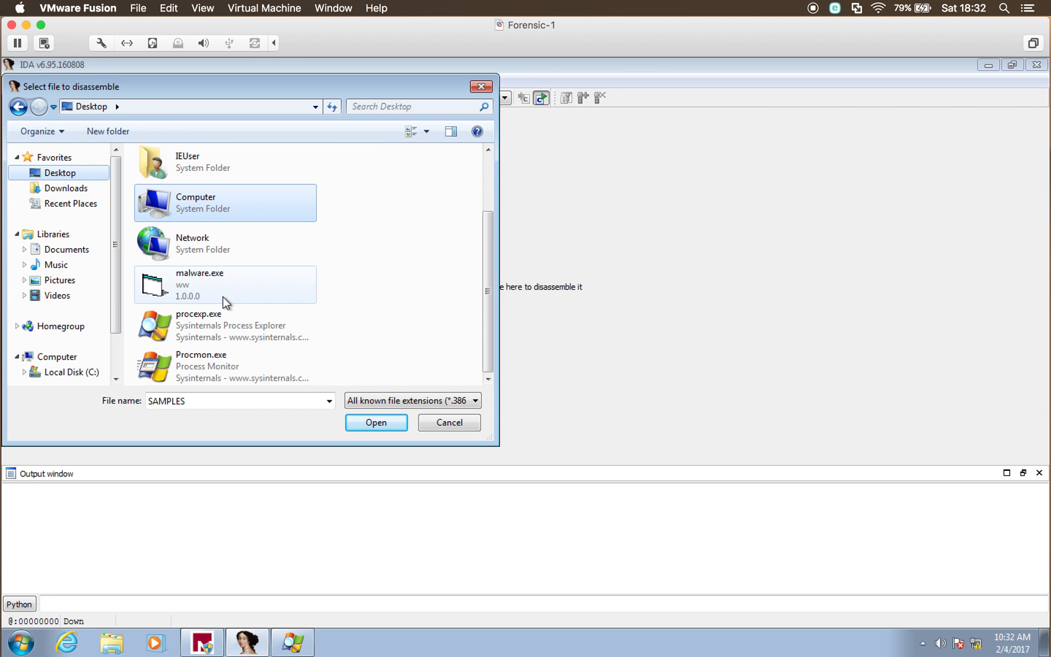
click(474, 401)
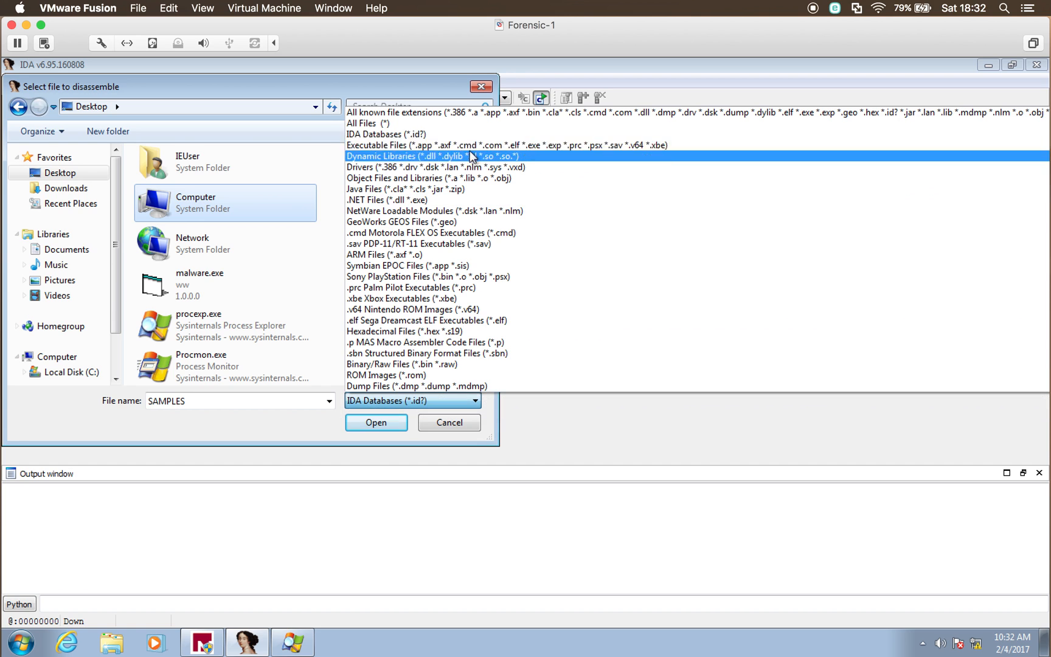
click(368, 123)
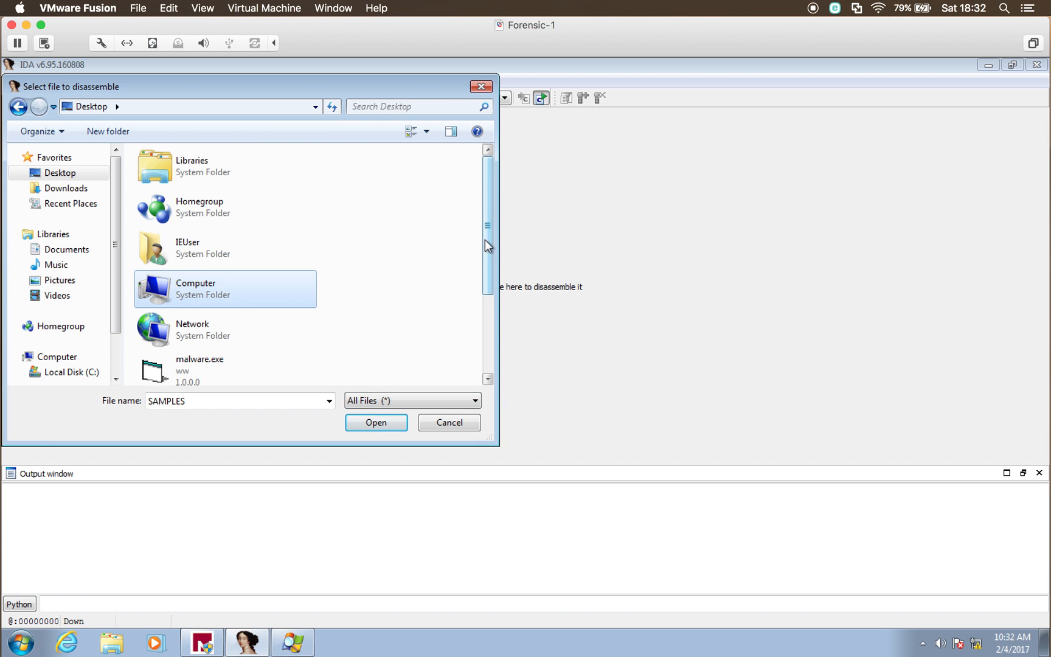
drag(484, 240, 486, 312)
click(222, 278)
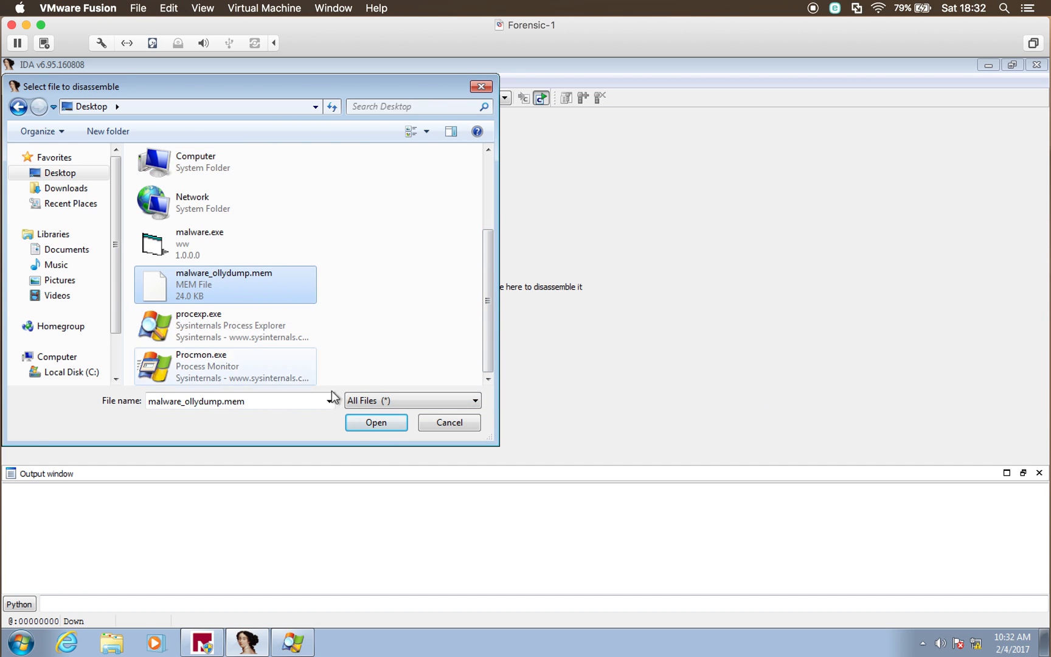
click(377, 422)
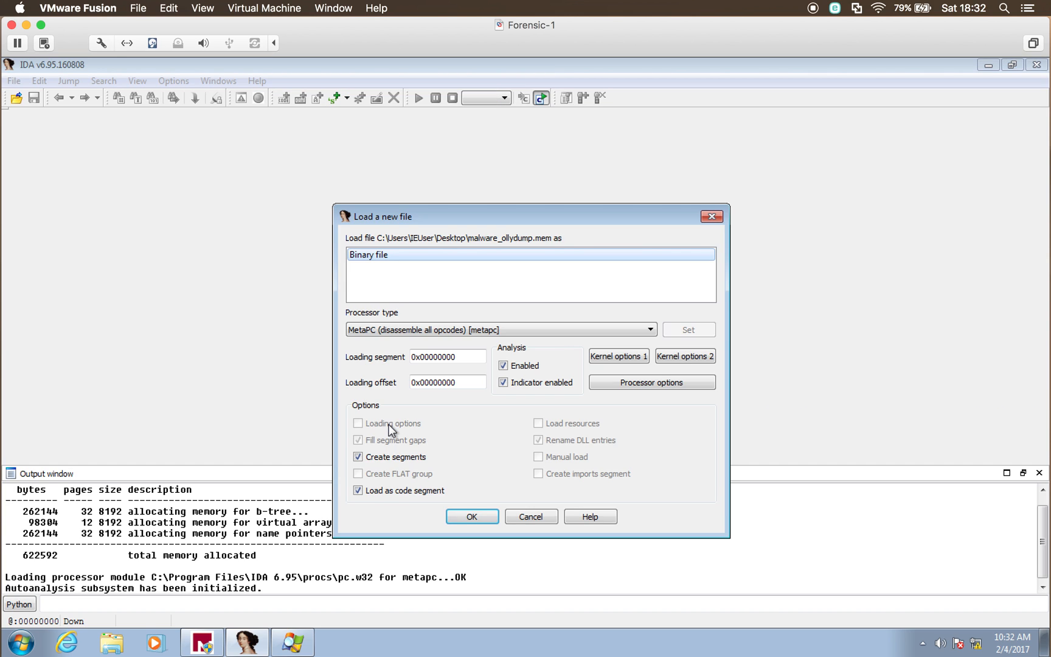
Step: Load the dump as a binary file with the MetaPC processor type and disassemble it as 32-bit code
click(471, 518)
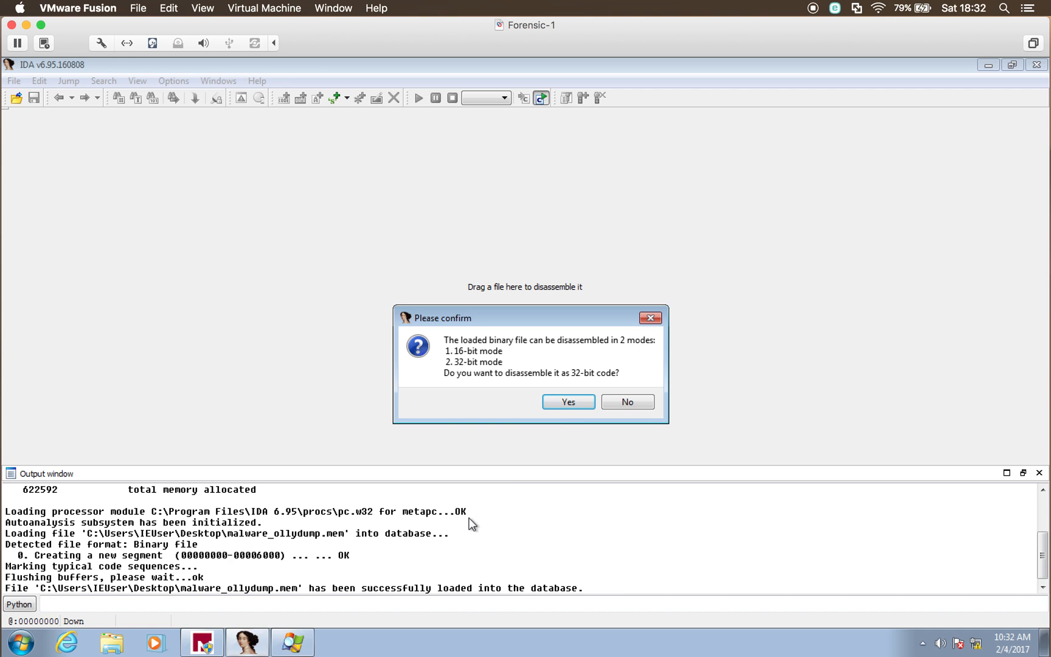
click(572, 401)
click(624, 439)
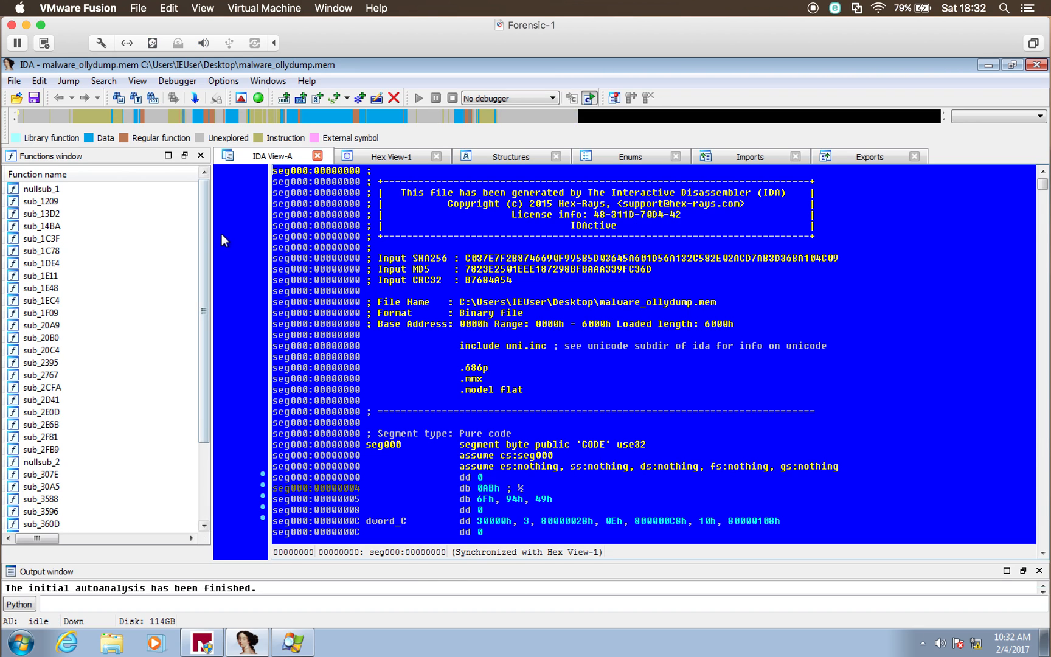
Step: Look through the function list and show the dump's contents in Hex View-1
drag(202, 241, 219, 188)
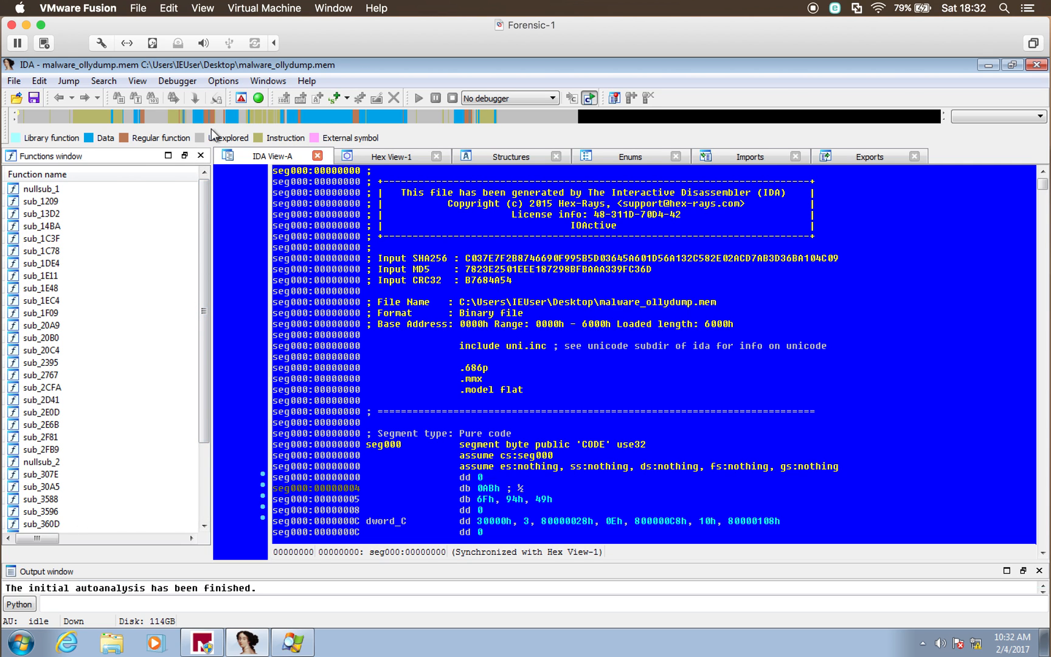
click(379, 157)
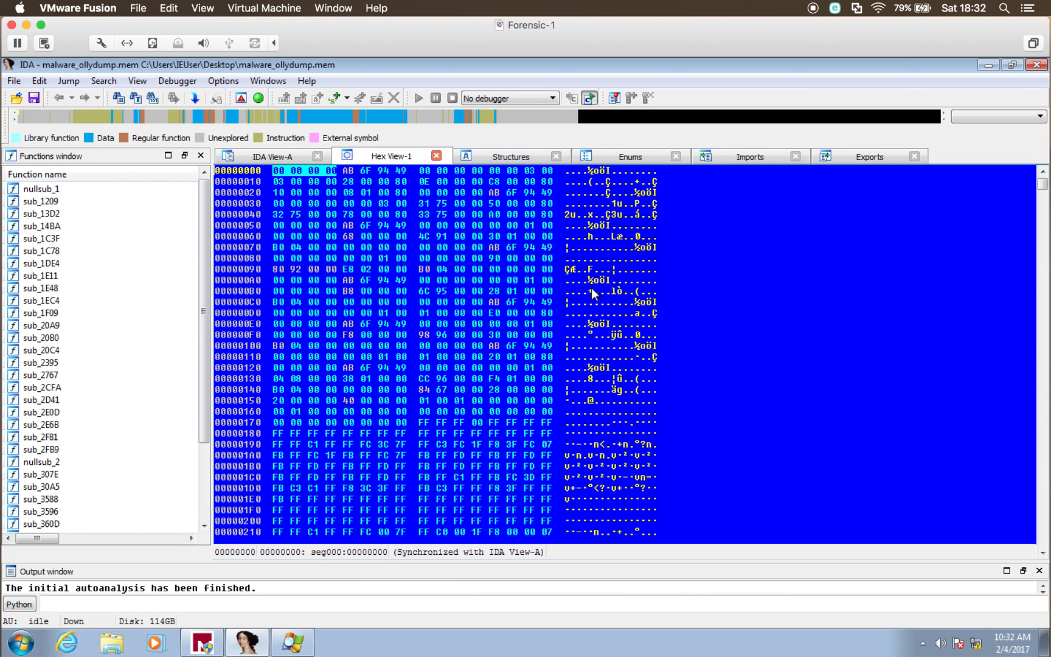
Step: Find and launch the HxD hex editor
drag(1042, 184, 1048, 153)
click(5, 646)
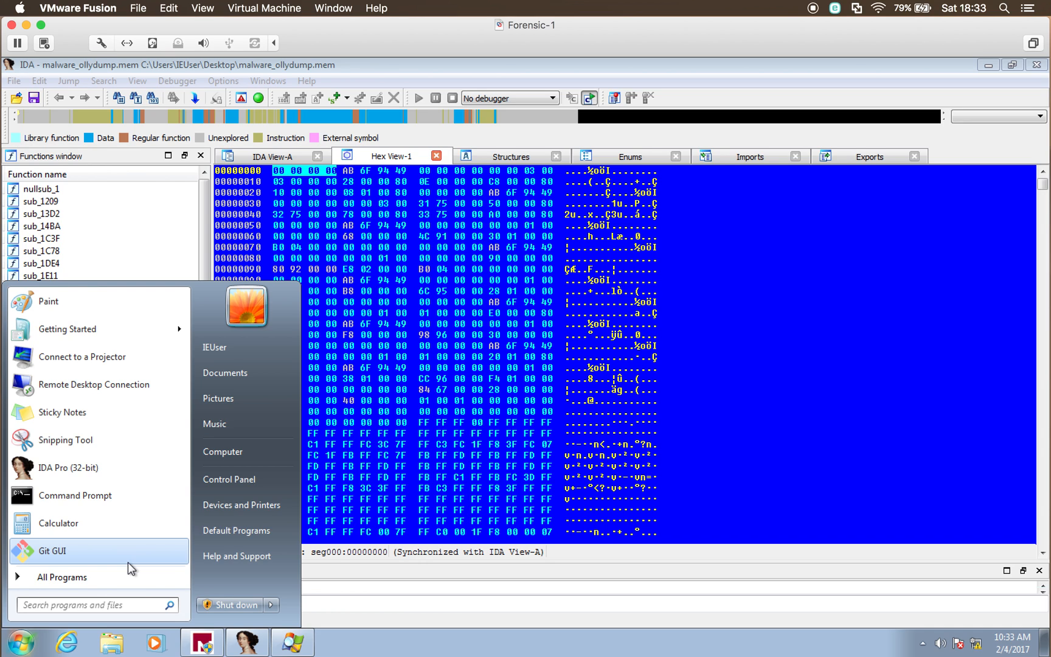
text(hxd)
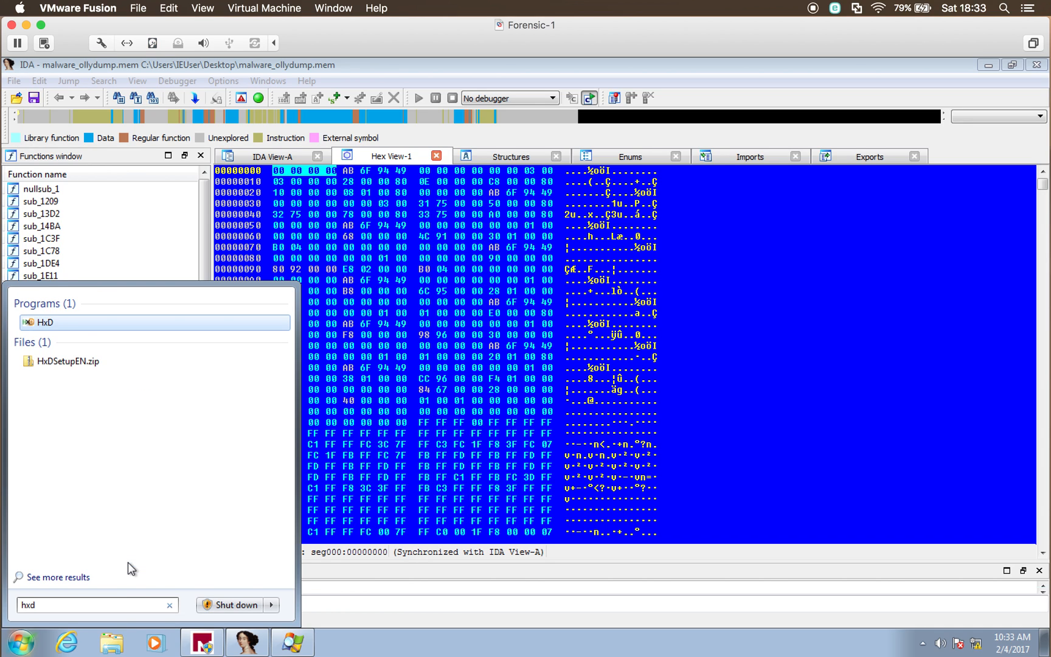
key(Return)
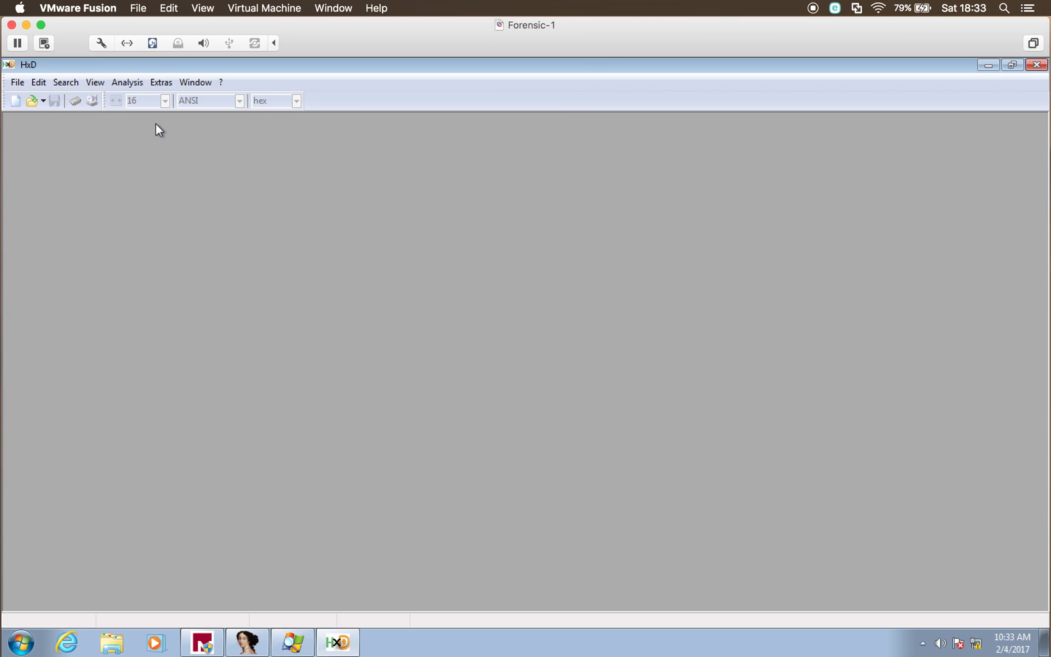
Step: Open malware_ollydump.mem from the Desktop in HxD and adapt the bytes per row to the window width
click(31, 103)
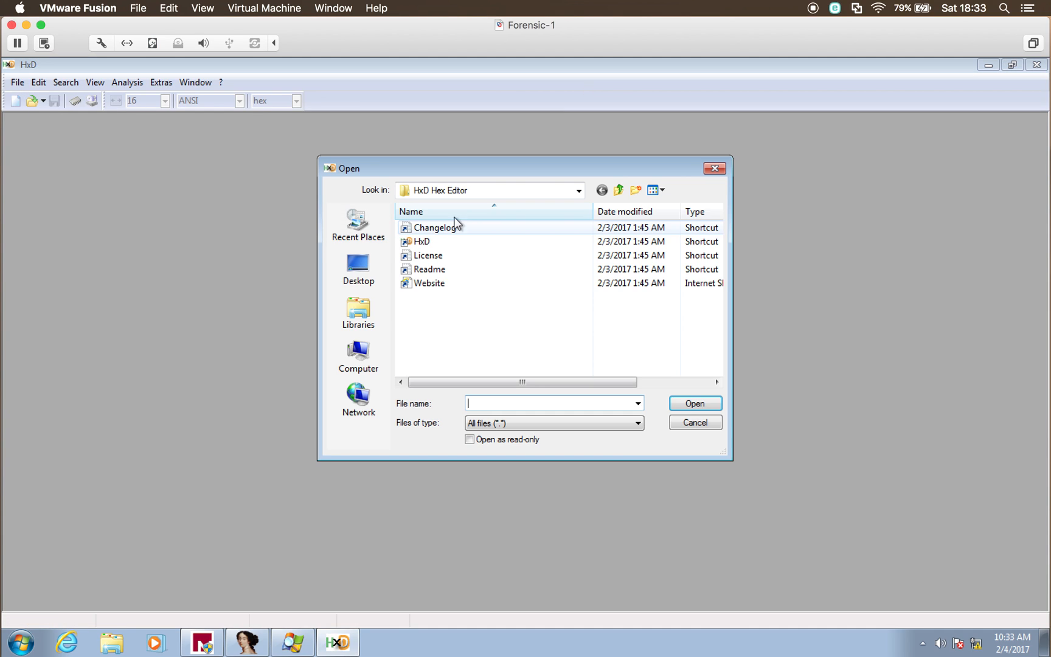
click(359, 267)
drag(717, 269, 716, 347)
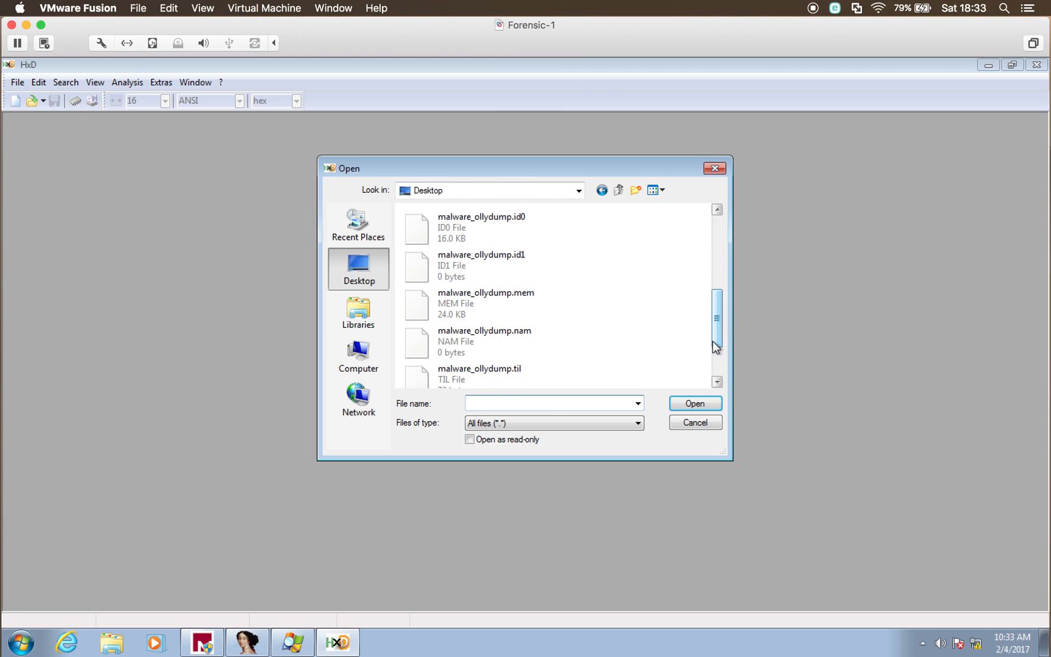
click(468, 301)
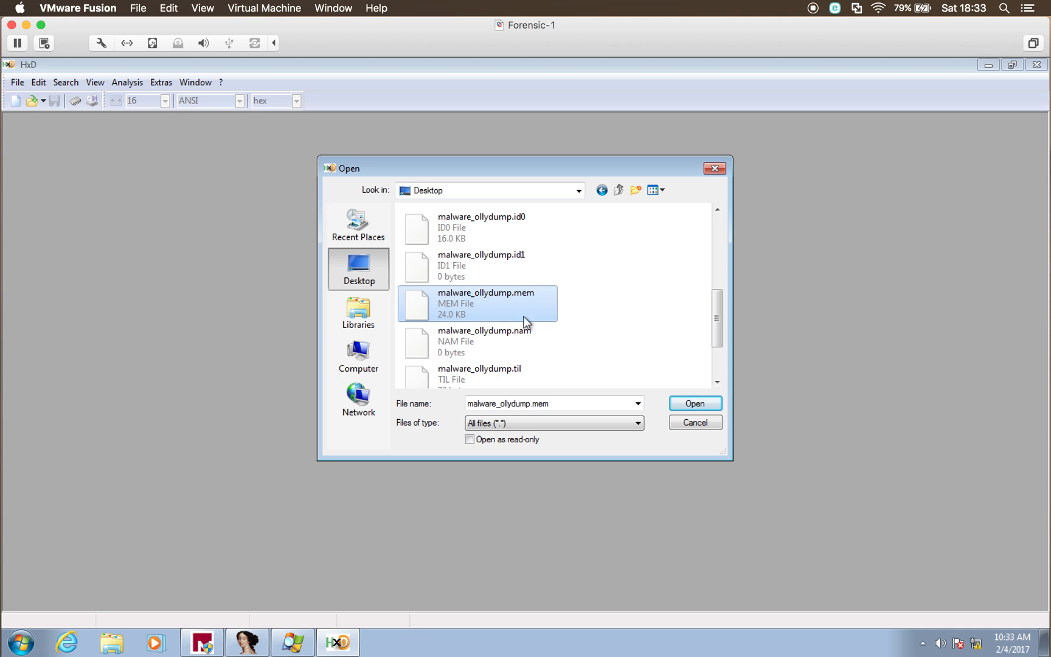
click(678, 403)
click(112, 82)
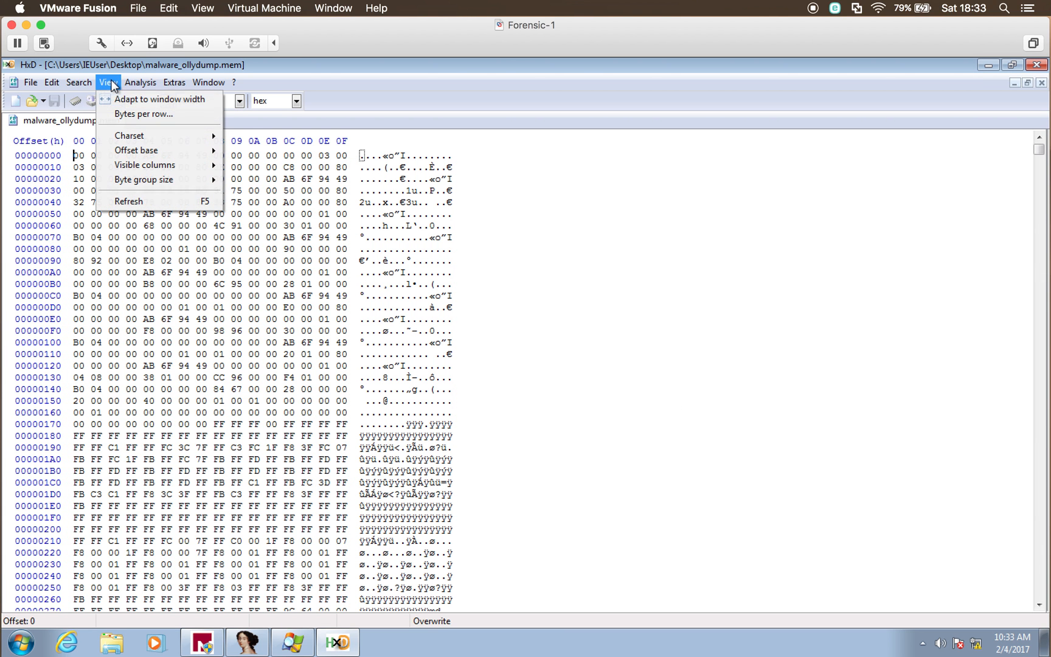
click(120, 100)
Step: Highlight the irc.zief.pl and proxim.ircgalaxy.pl domains, then the NICK and USER commands, in the dump's text column
drag(1044, 160, 1046, 329)
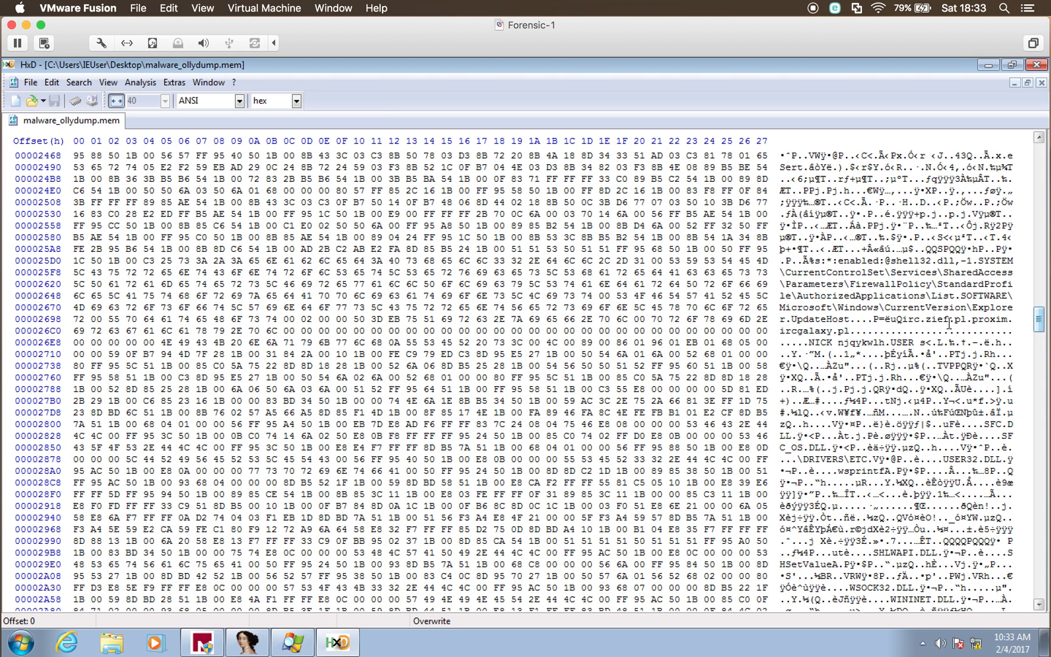
drag(904, 321, 851, 331)
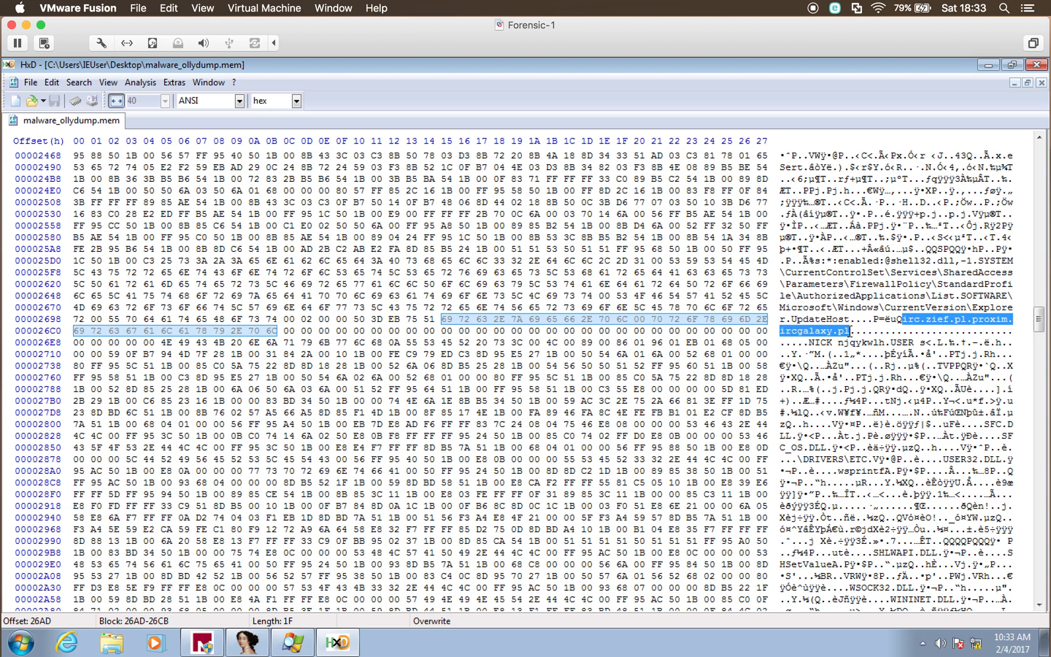
drag(902, 320, 969, 319)
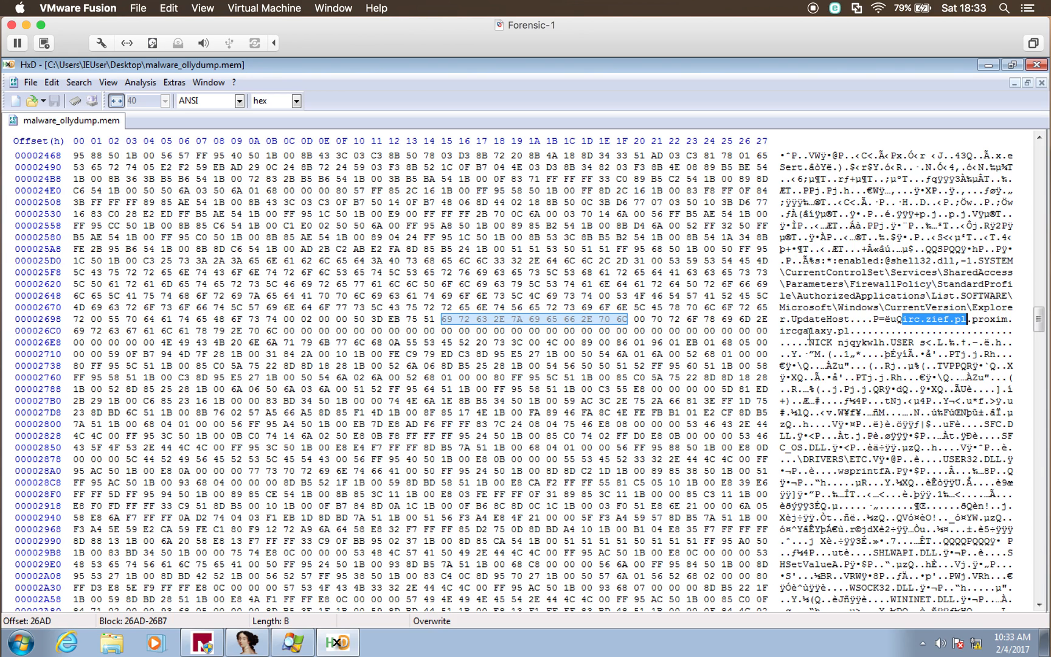
drag(810, 341, 962, 365)
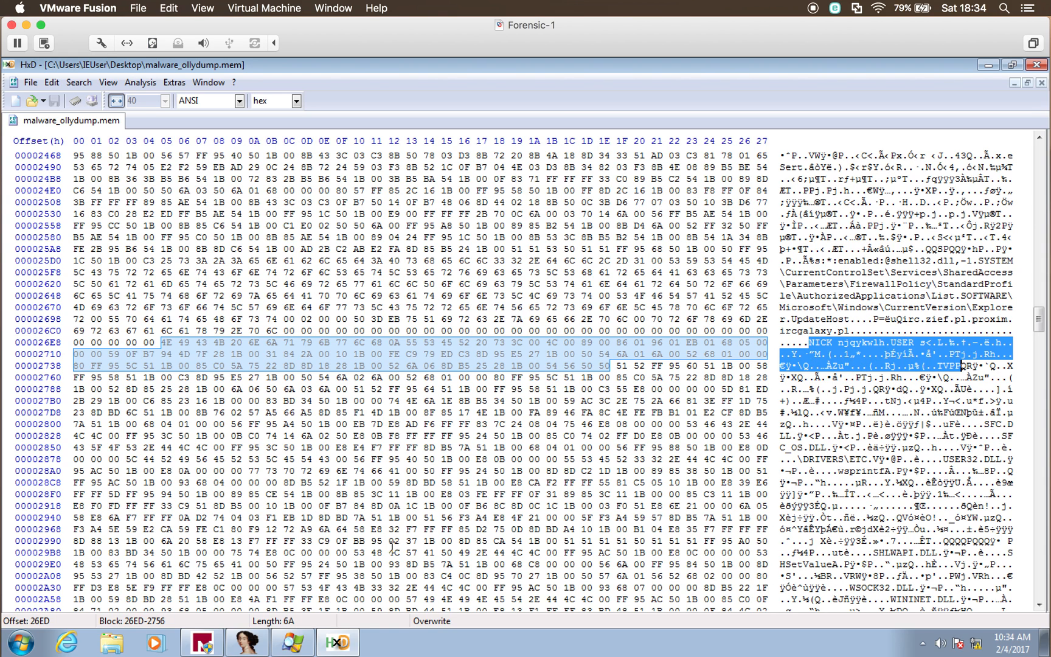
Step: Switch to IDA and open the Strings subview for the memory dump
mouse_move(246, 650)
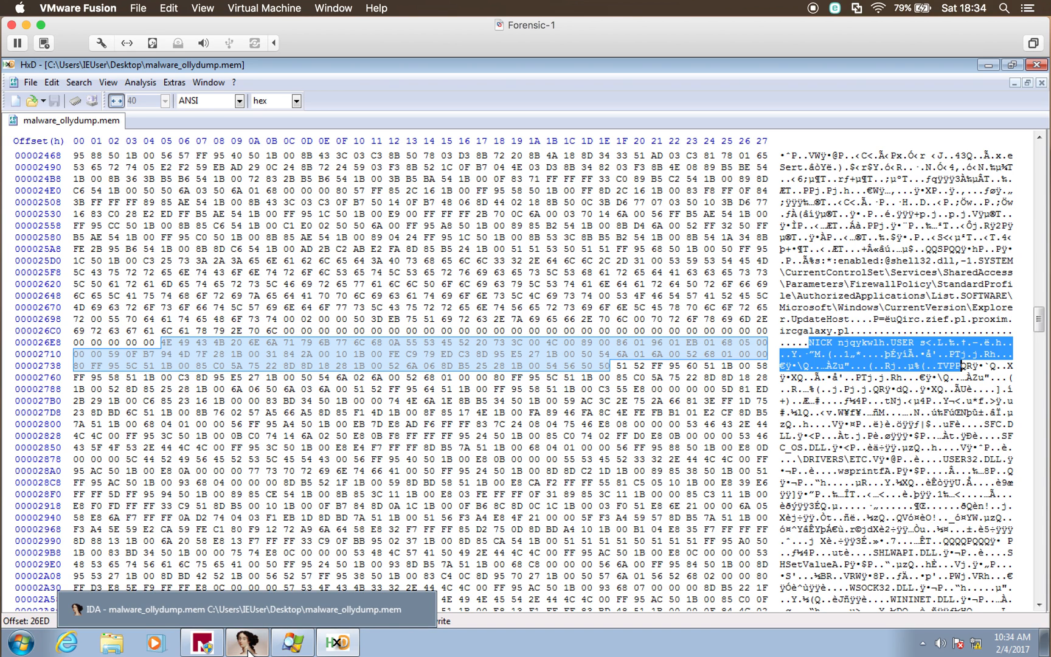
click(246, 650)
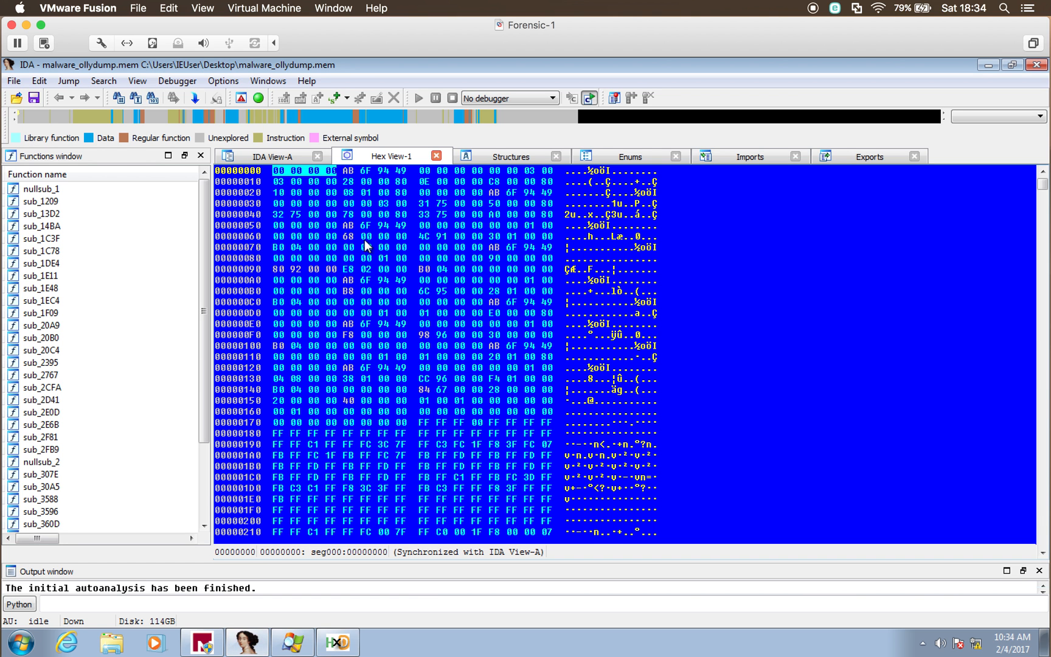
click(139, 82)
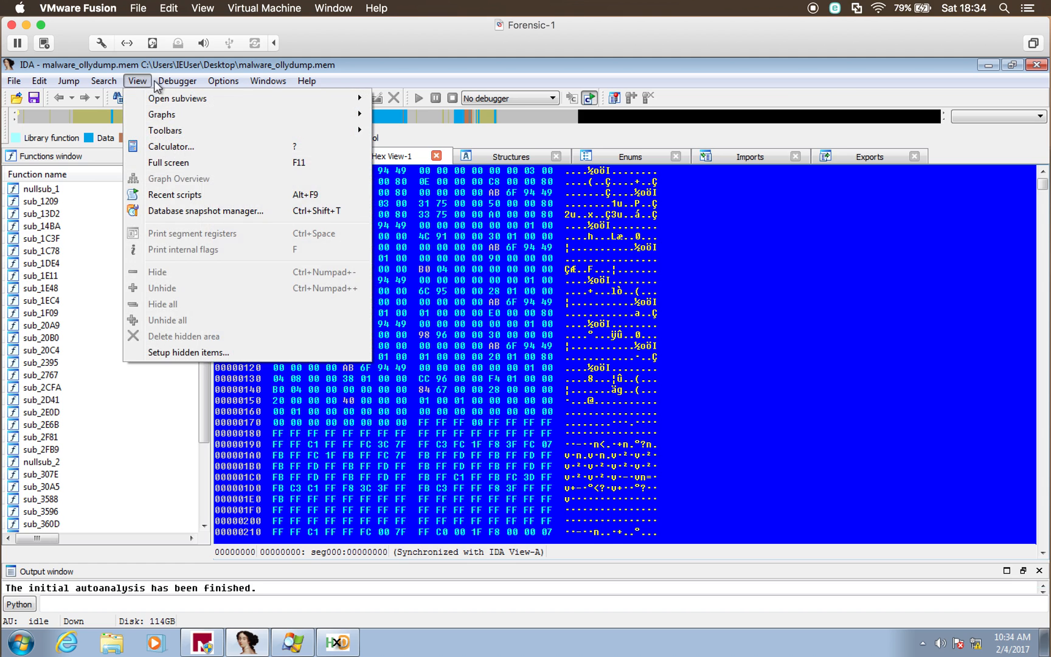
mouse_move(207, 101)
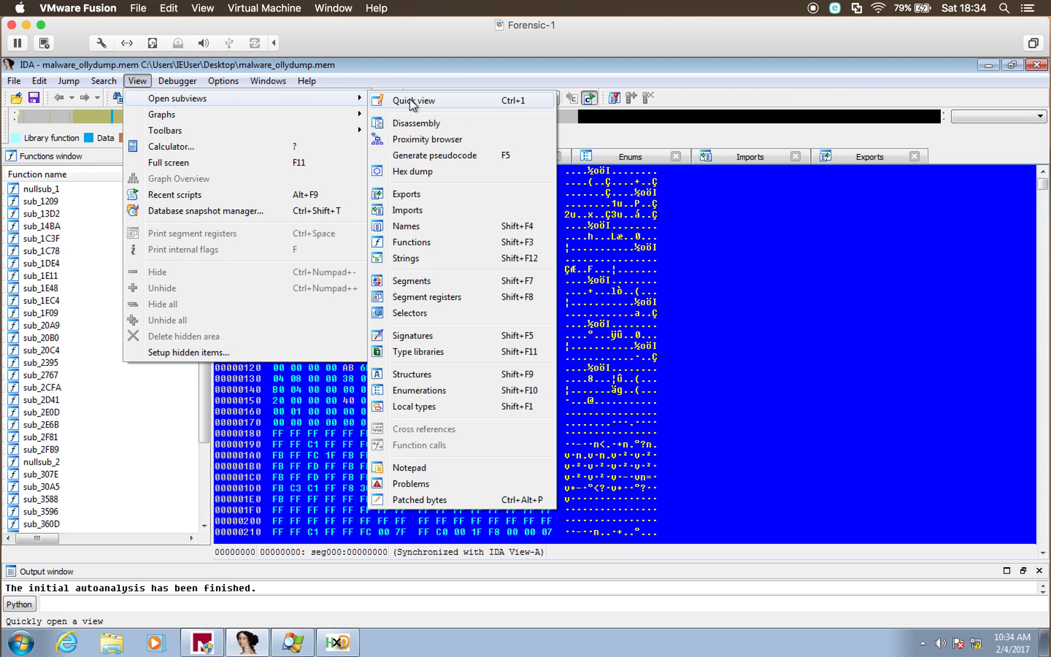
click(439, 260)
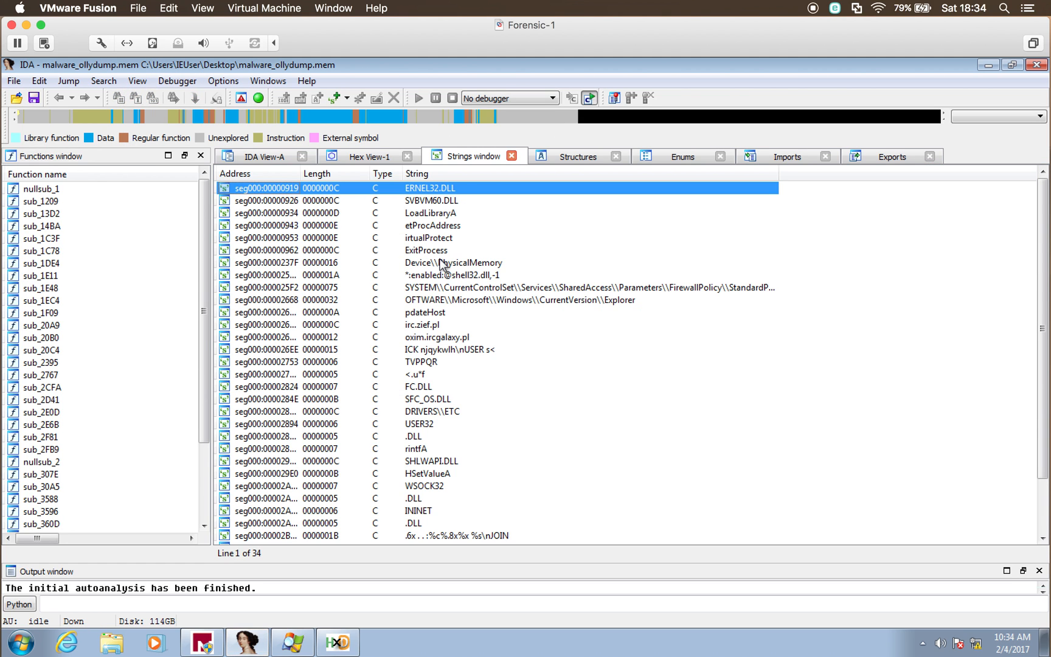
Step: Examine the strings list for IRC domains, the IRC nickname command, DLL names and privilege names
click(439, 324)
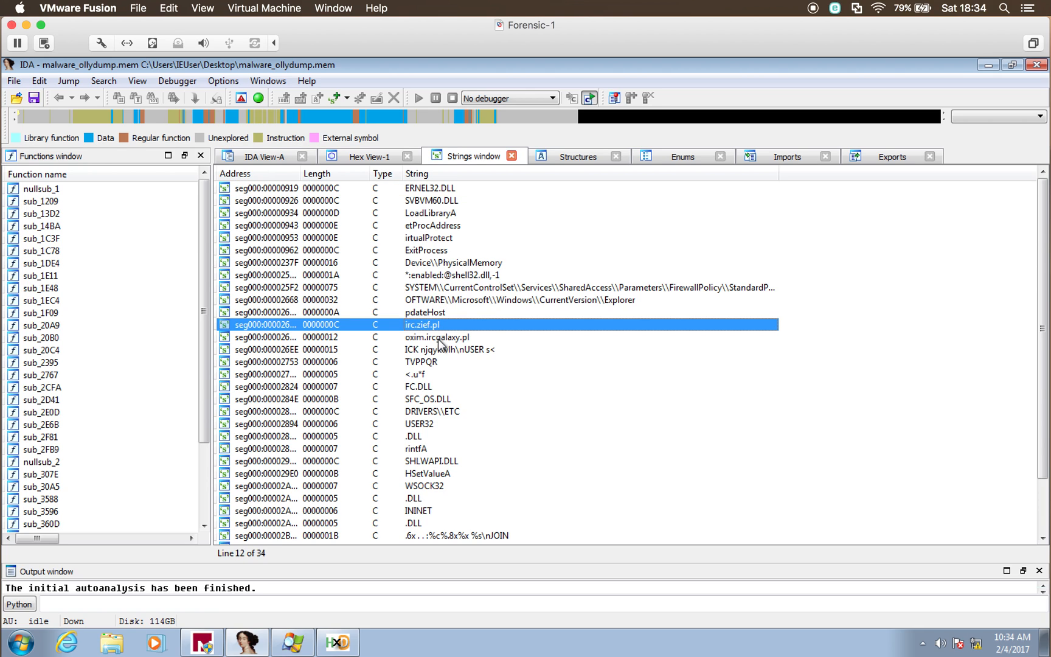
click(439, 338)
click(439, 325)
click(442, 339)
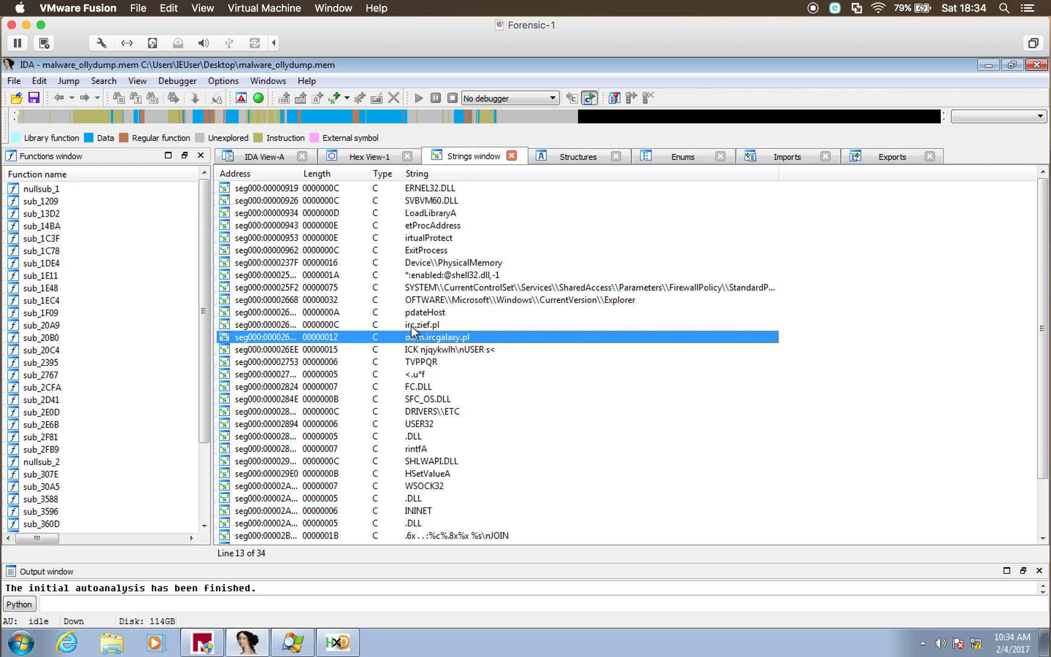
click(447, 352)
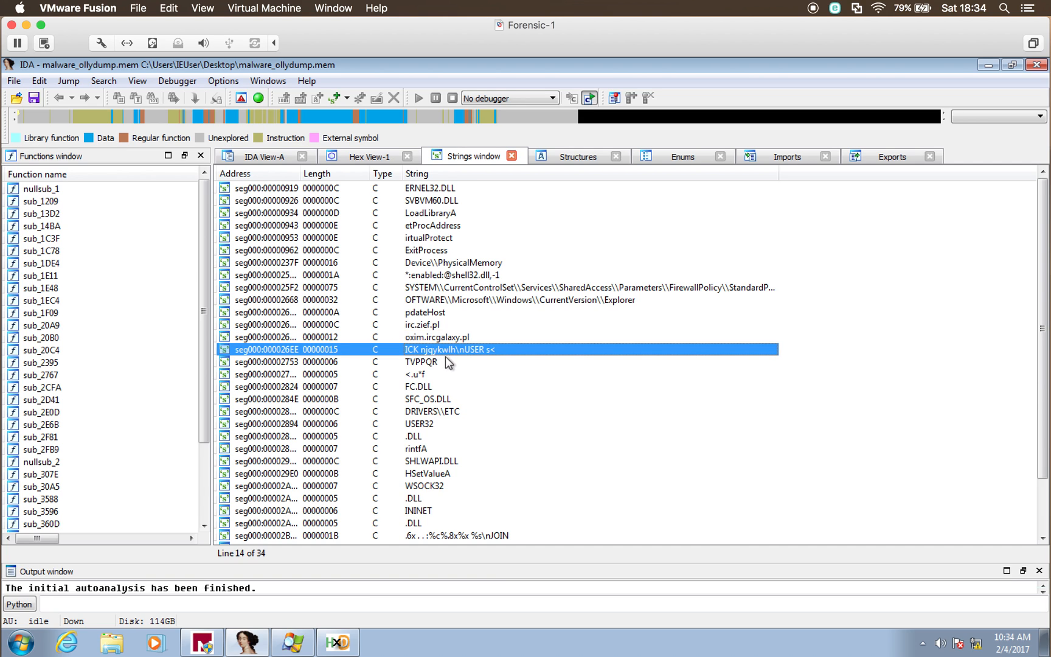
scroll(417, 425, down, 2)
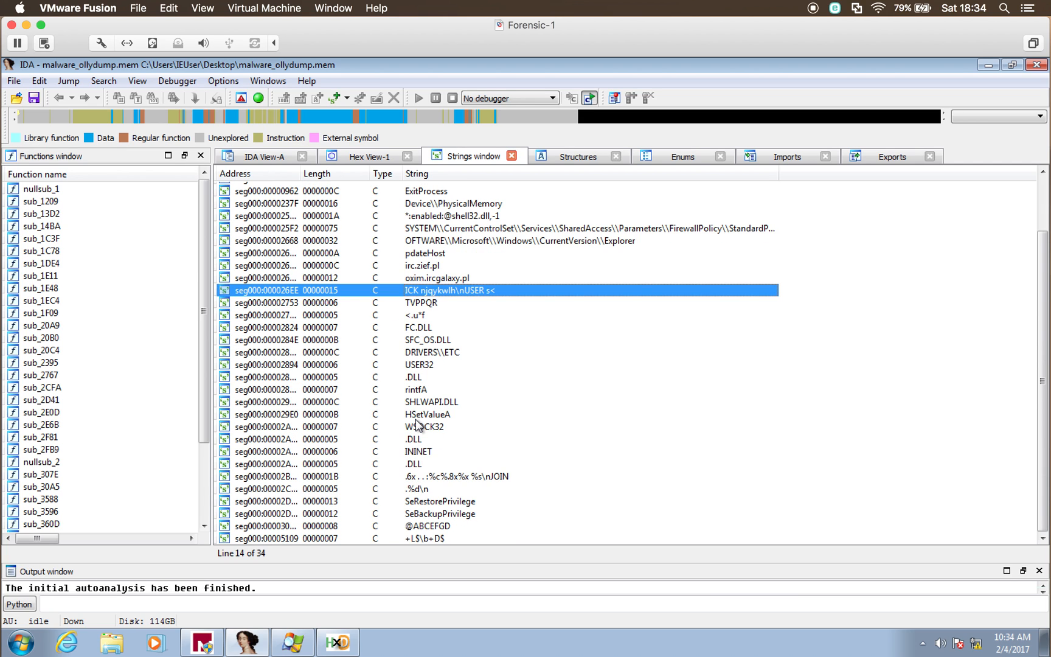
scroll(417, 424, up, 2)
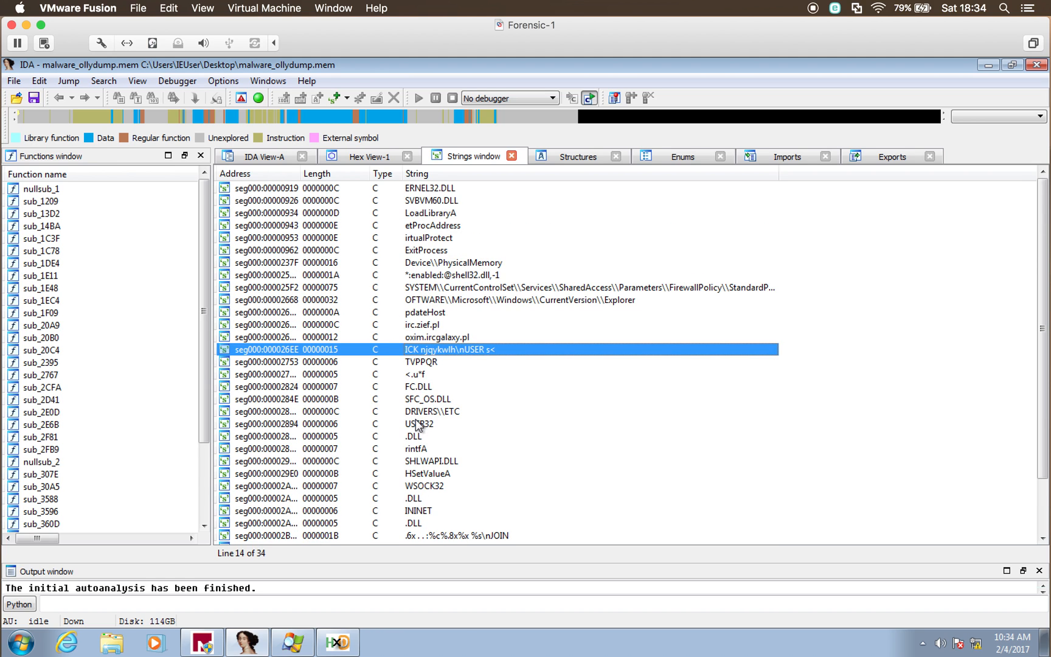
scroll(417, 424, down, 2)
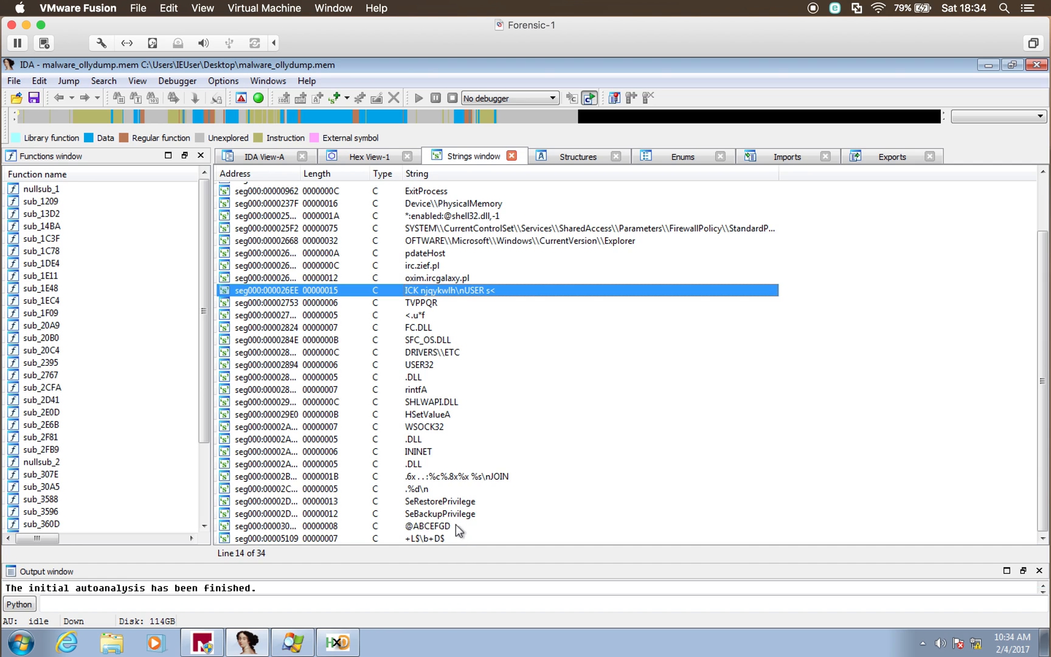
scroll(463, 365, up, 2)
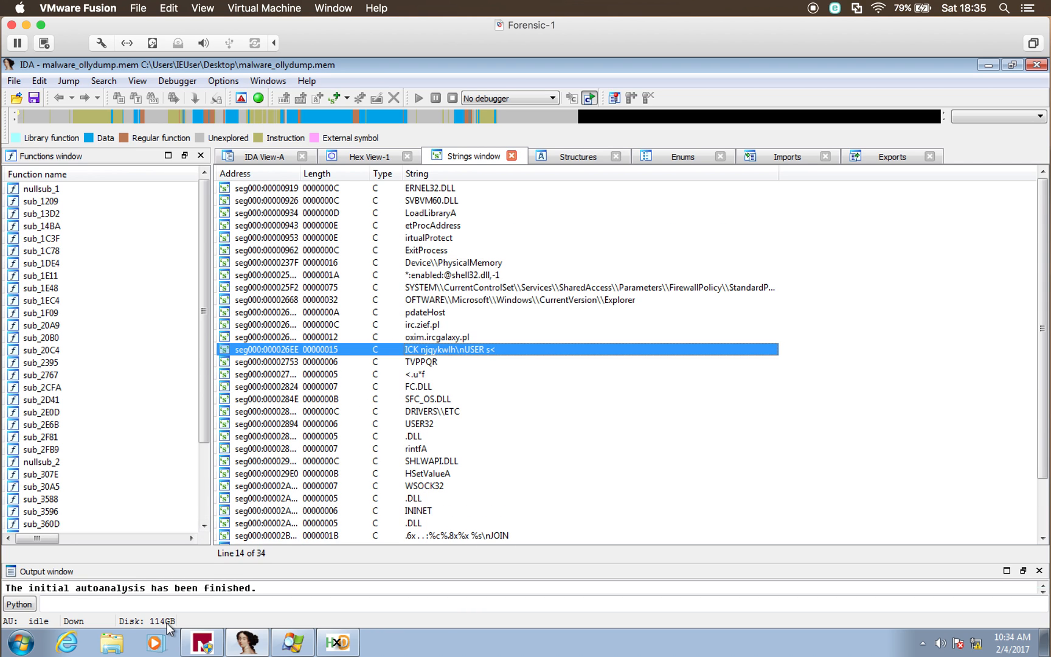
Step: Switch to HxD and examine the dump's text beyond the IRC commands for DLL and privilege names
click(338, 642)
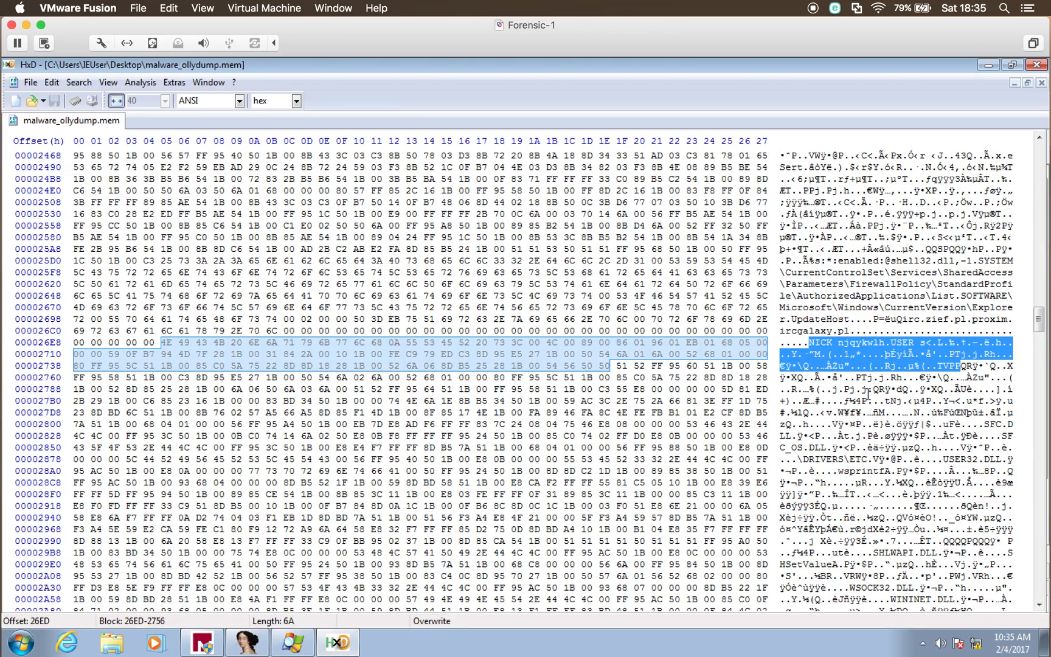
drag(1039, 327, 1039, 338)
drag(1040, 336, 1040, 363)
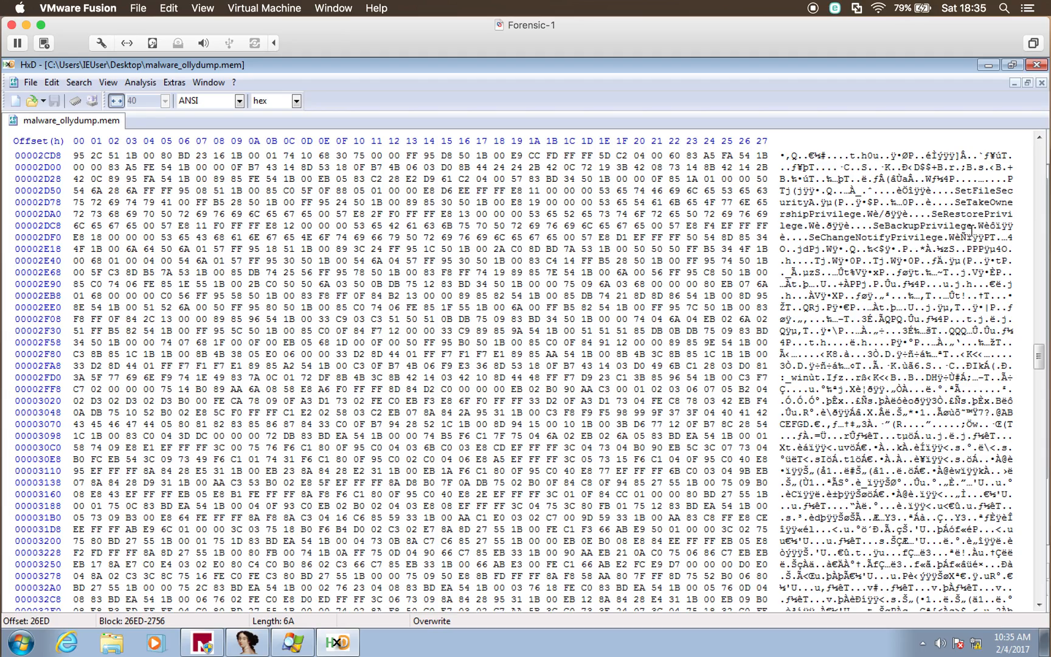
drag(1038, 363, 1041, 333)
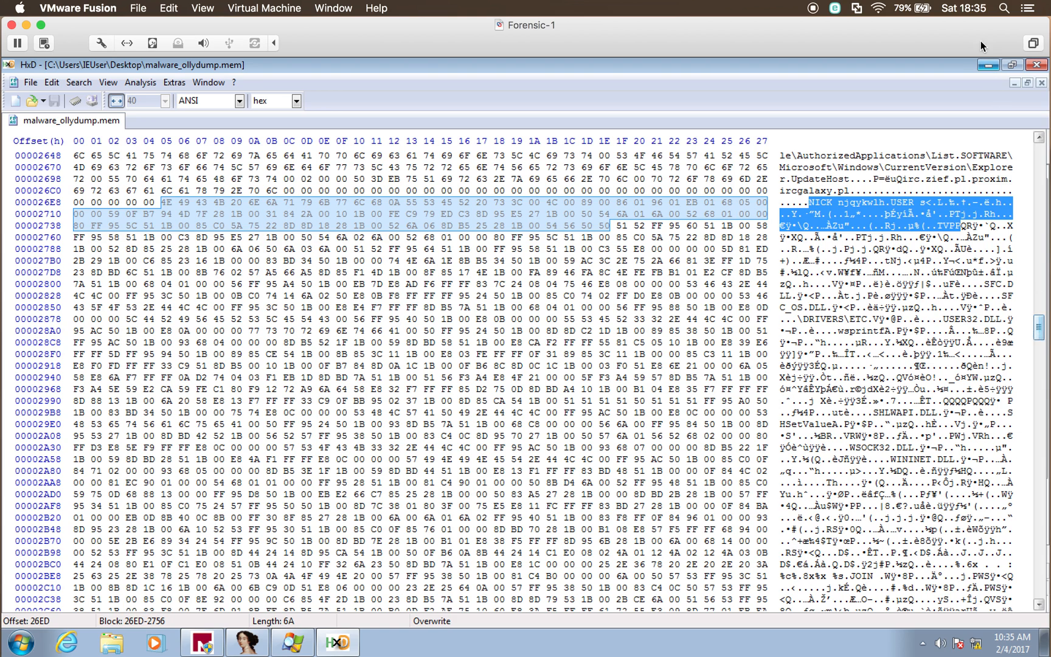
Step: Return to IDA and compare the irc.zief.pl and oxim.ircgalaxy.pl entries with the rest of the strings list
click(988, 65)
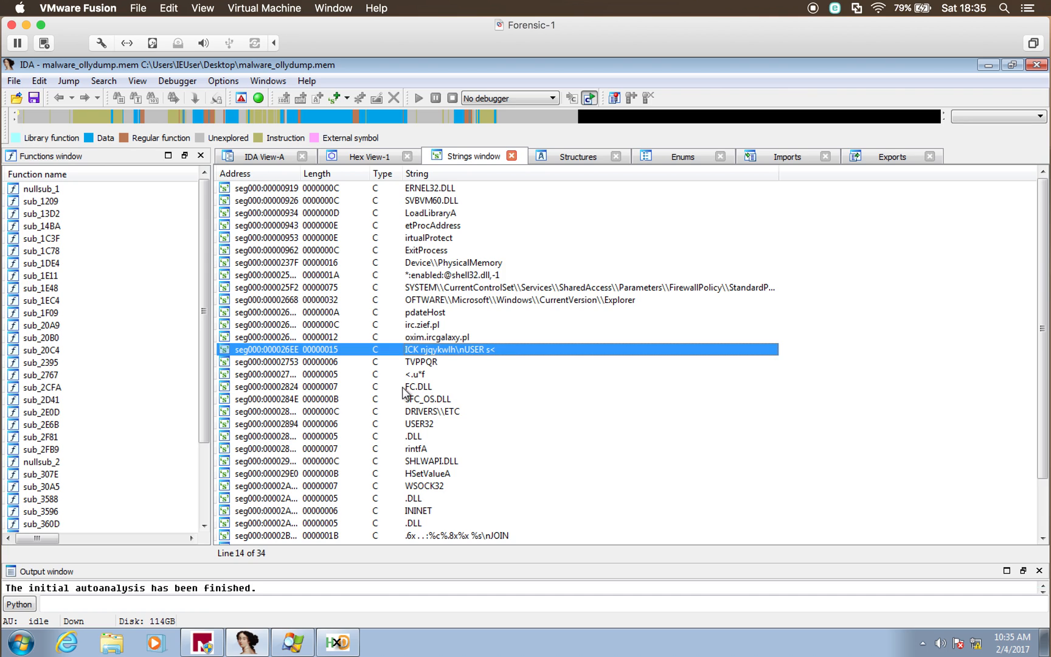
click(423, 339)
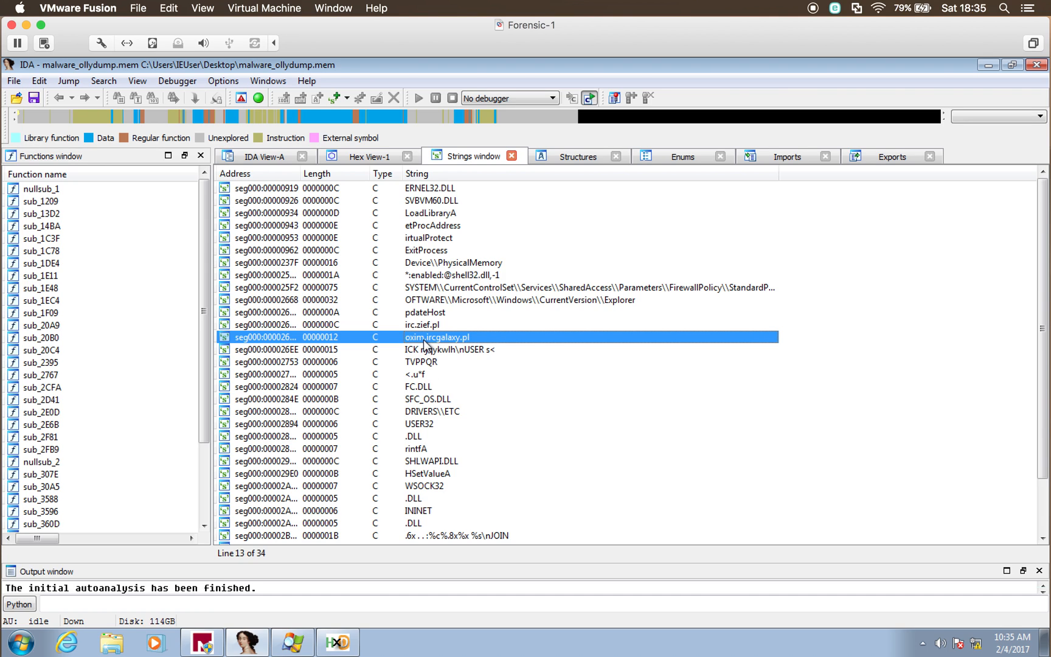
click(419, 325)
click(417, 337)
scroll(1041, 325, down, 2)
scroll(1041, 326, up, 2)
click(414, 328)
click(427, 339)
Step: Start opening another file in IDA and close the dump's database without saving it
click(991, 65)
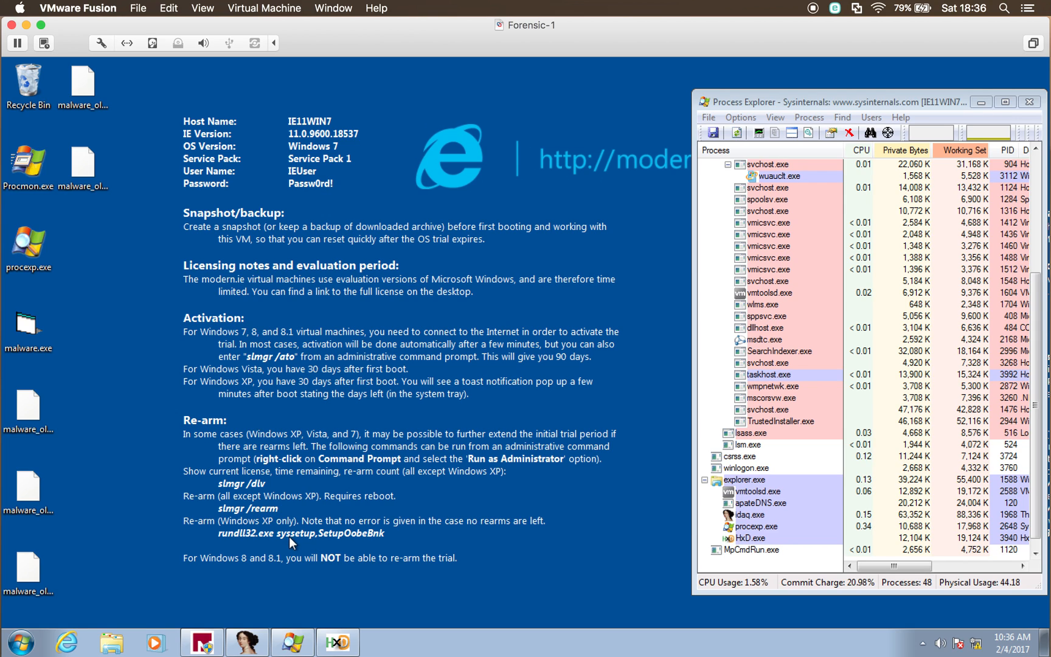
click(264, 639)
click(15, 98)
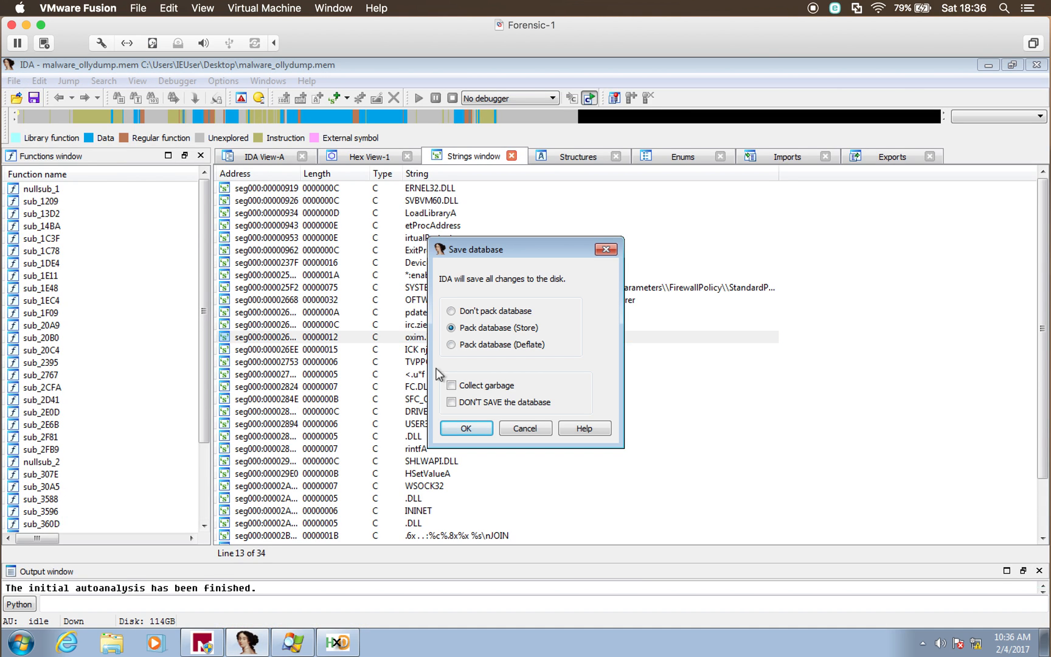
click(452, 403)
click(461, 424)
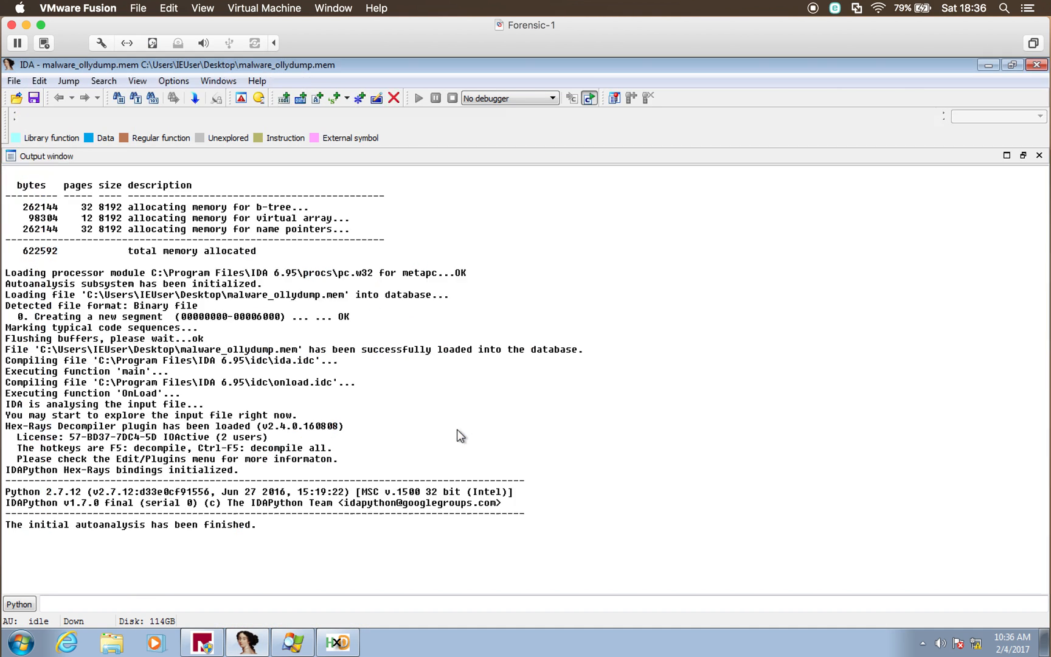
Step: Load malware.exe from the Desktop into IDA as a portable executable for disassembly
click(248, 358)
click(365, 422)
click(471, 516)
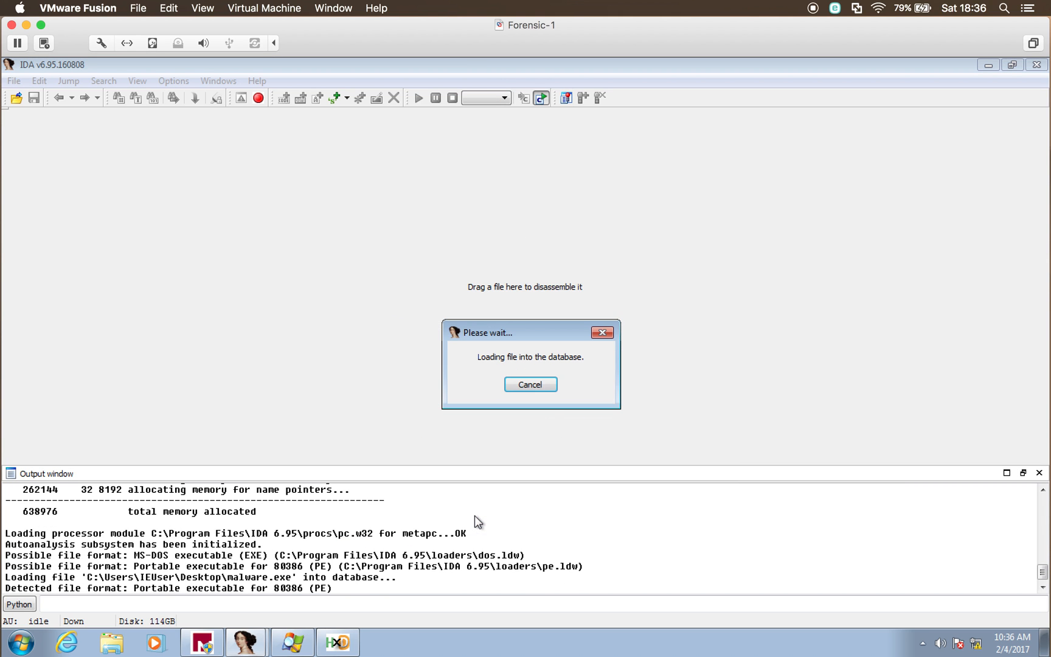
click(652, 439)
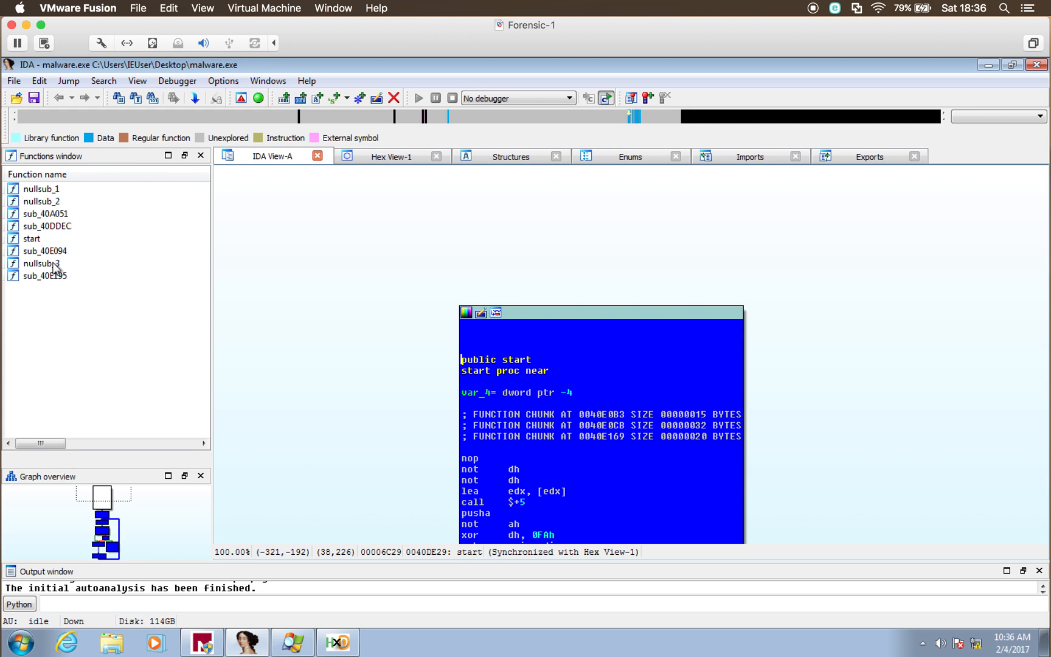
Step: Show the function sub_40E195 and examine its control flow graph
double_click(51, 275)
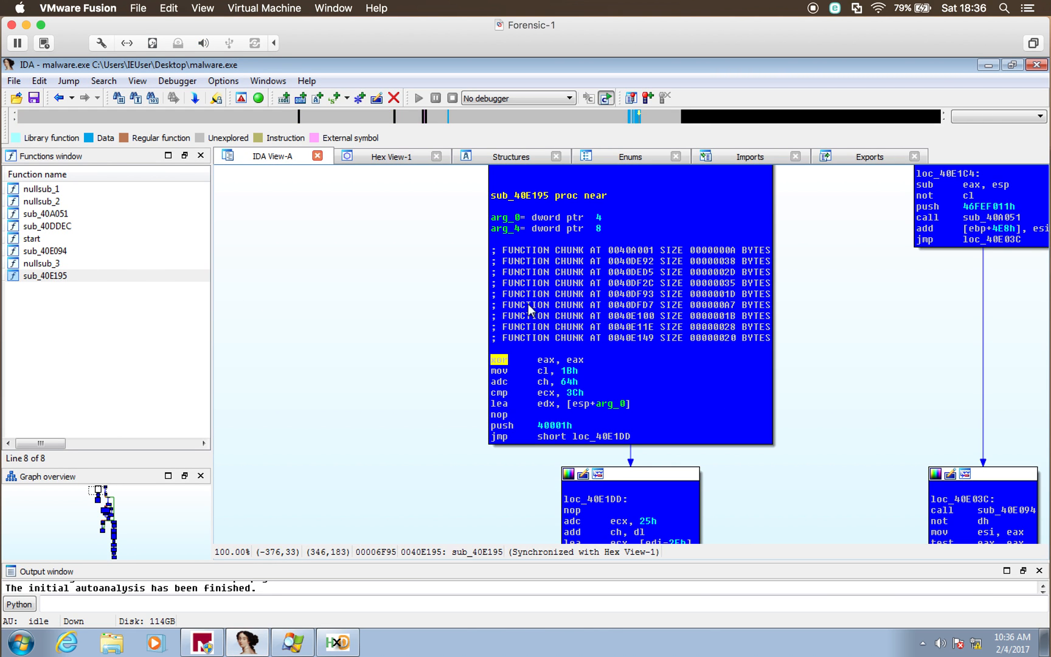
drag(935, 357, 572, 57)
drag(400, 420, 408, 134)
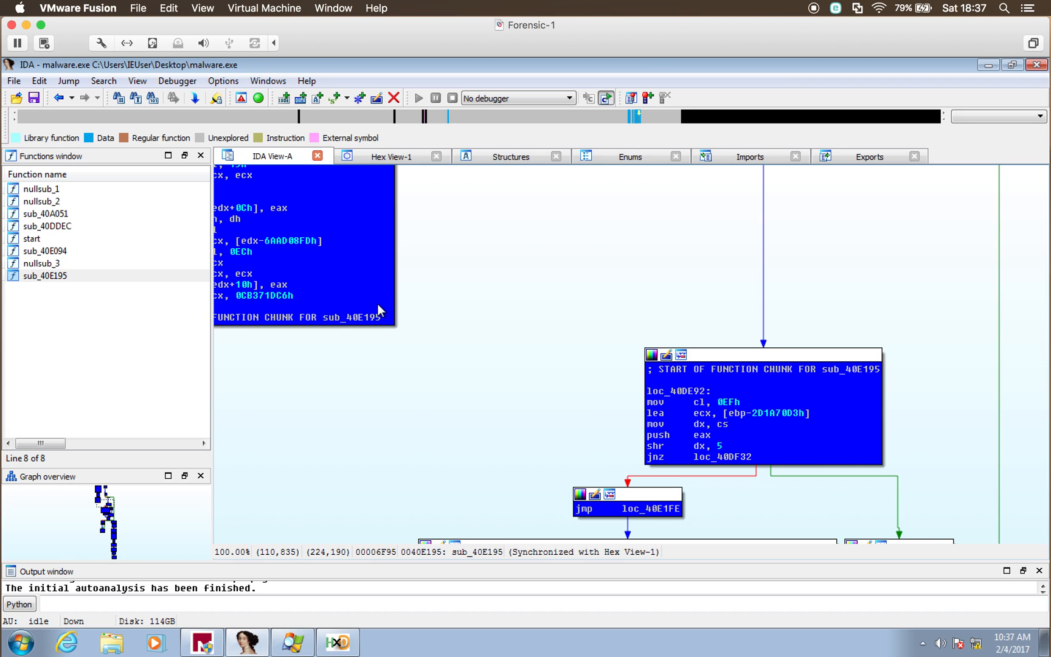
Step: Close IDA without saving the malware.exe database
click(1036, 64)
click(451, 402)
click(457, 431)
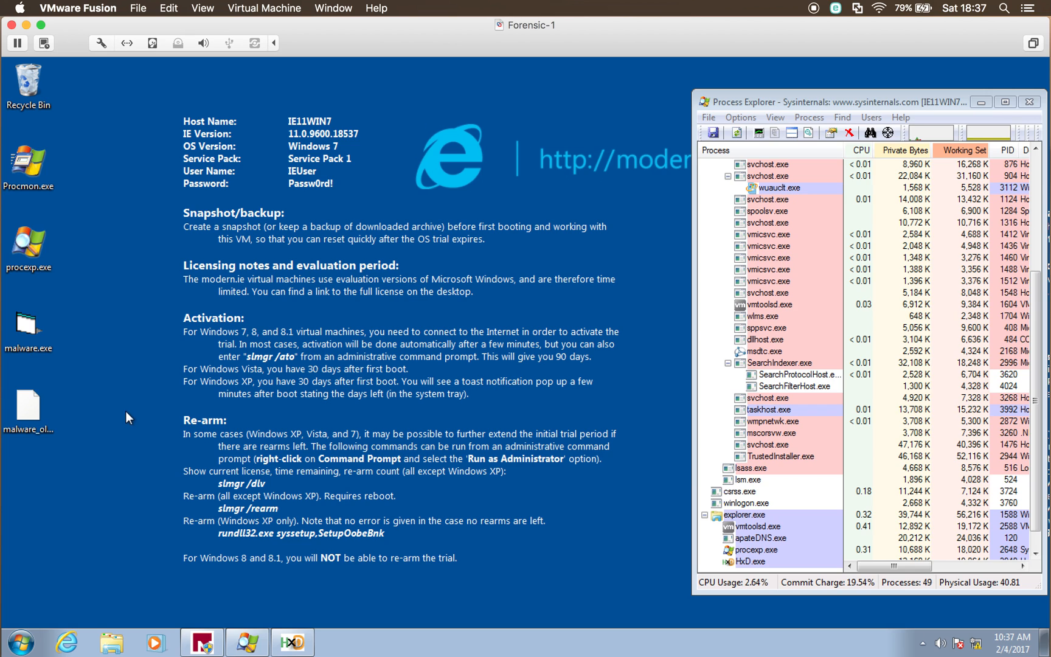
Step: Restore the virtual machine's 'dumping from ram' snapshot without saving the current state, and close the snapshot manager
click(44, 42)
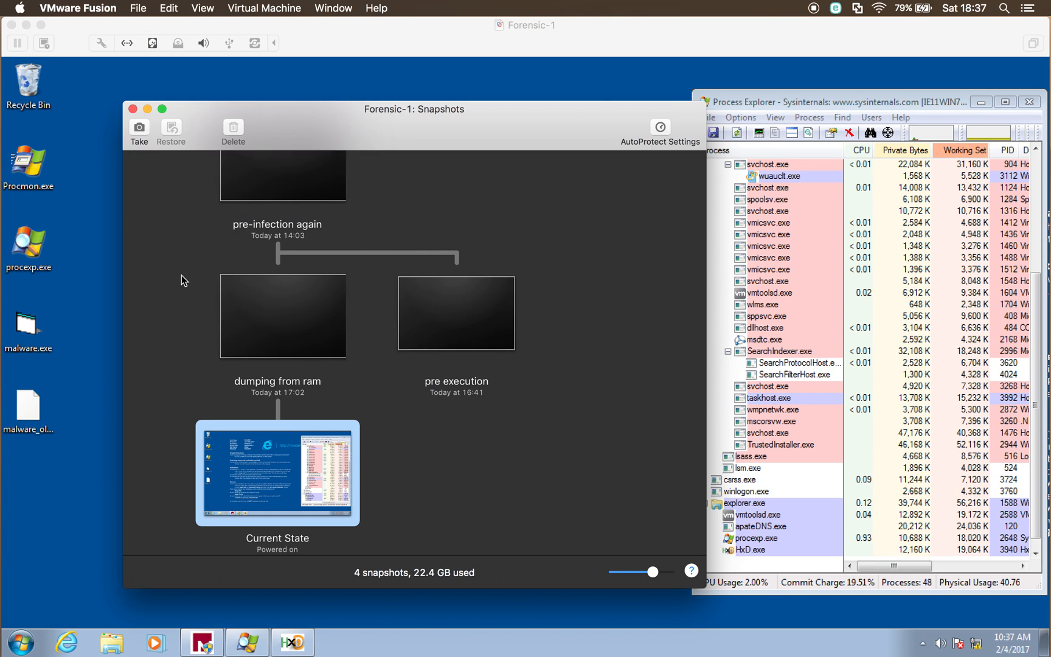
click(306, 328)
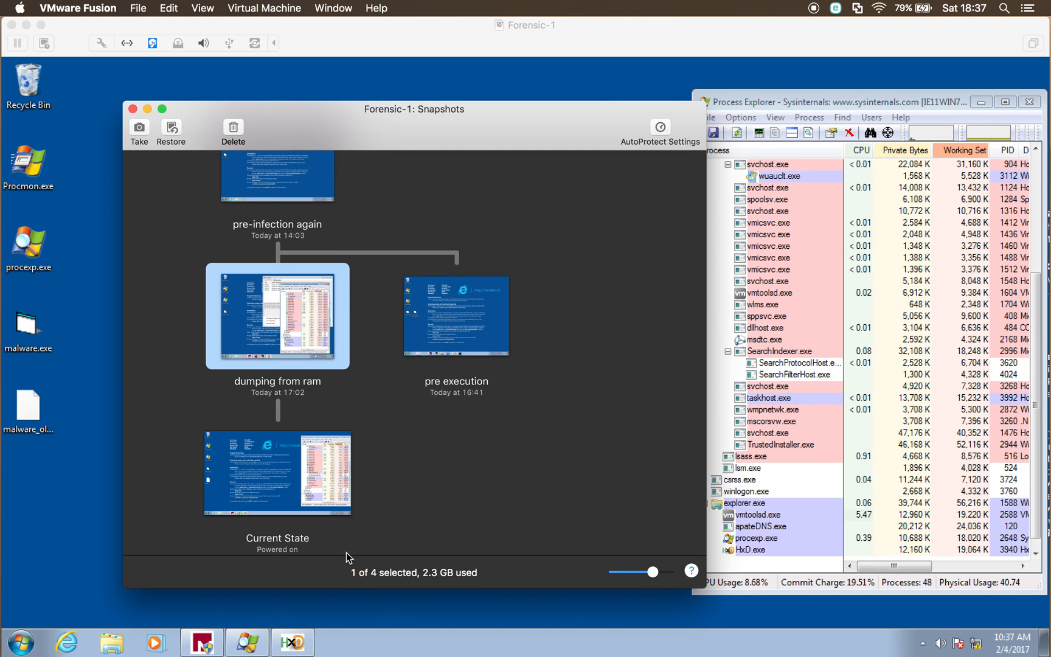
click(171, 127)
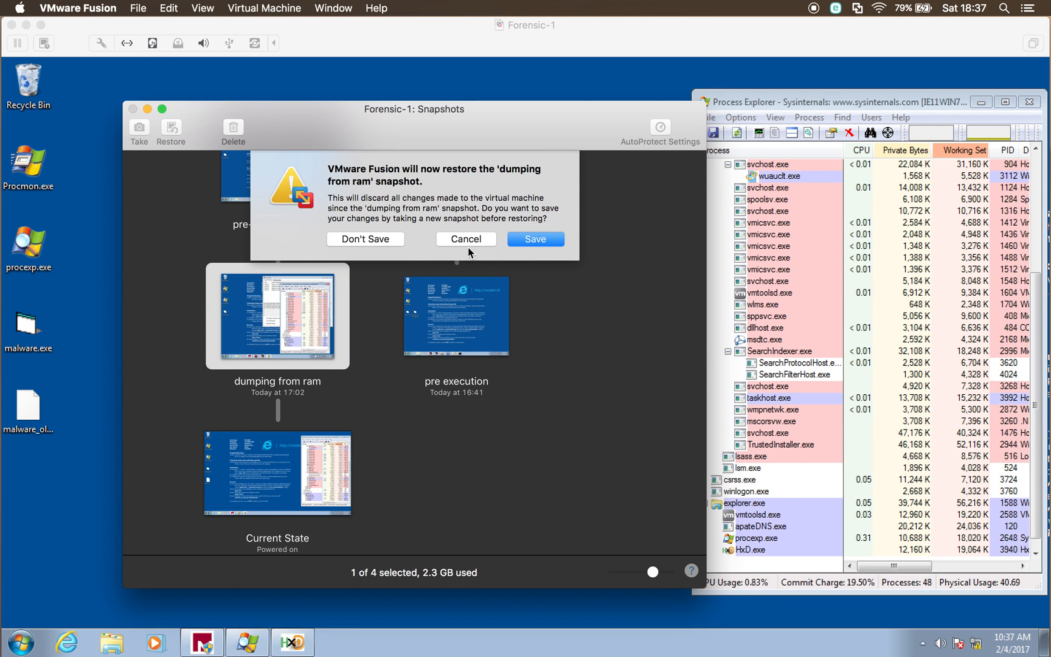
click(378, 238)
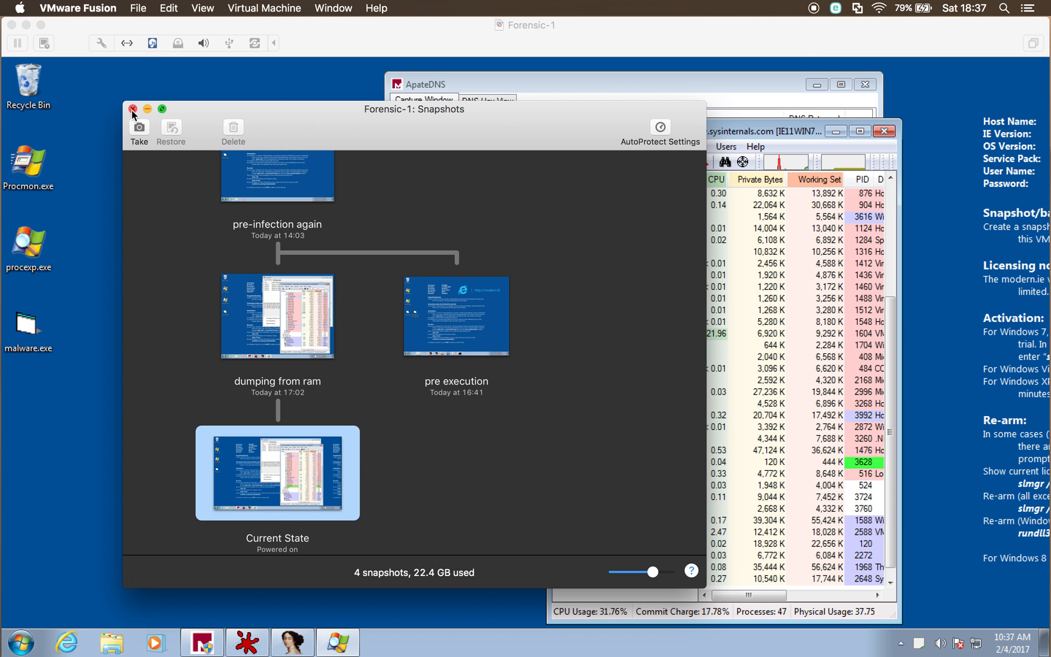
click(132, 110)
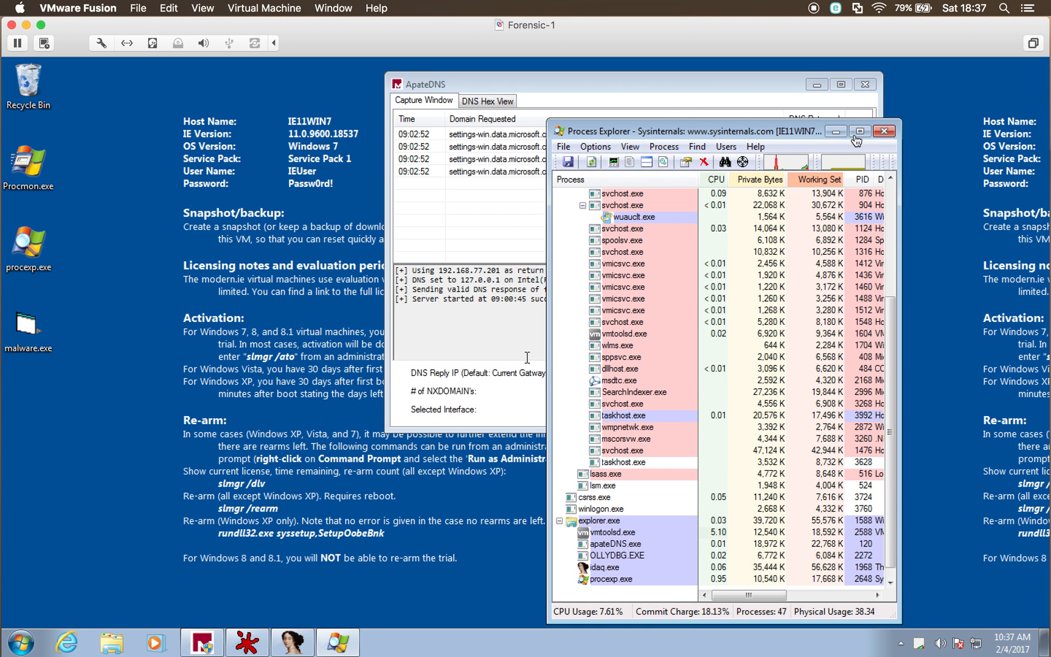
Step: Minimize Process Explorer and ApateDNS, and extract testprogram.zip from the Downloads folder into its default destination
click(836, 131)
click(816, 85)
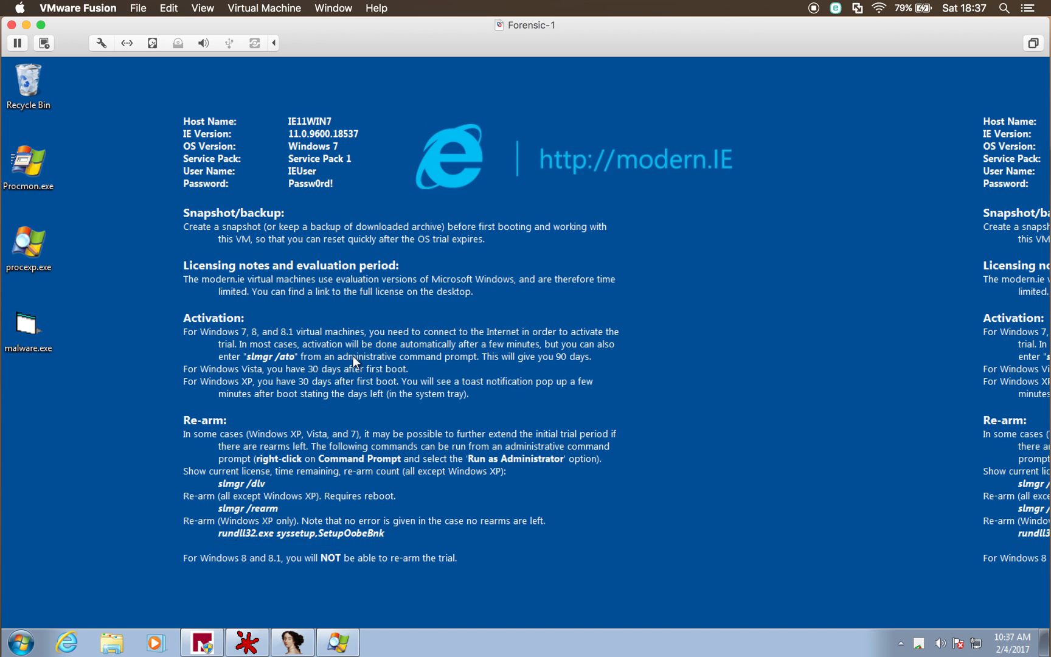
click(111, 644)
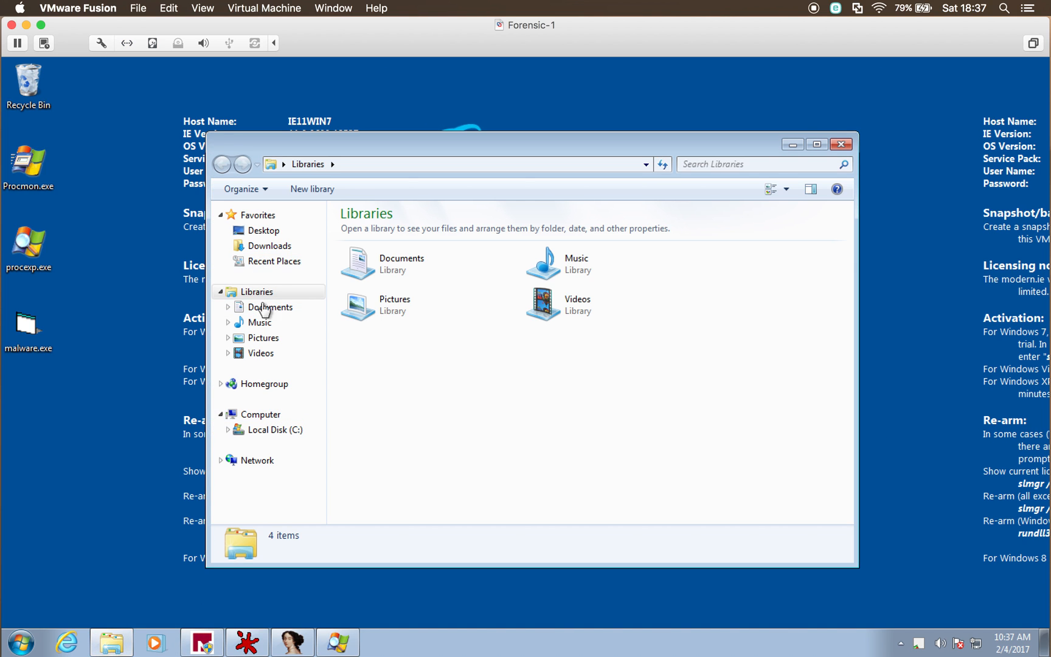
click(275, 245)
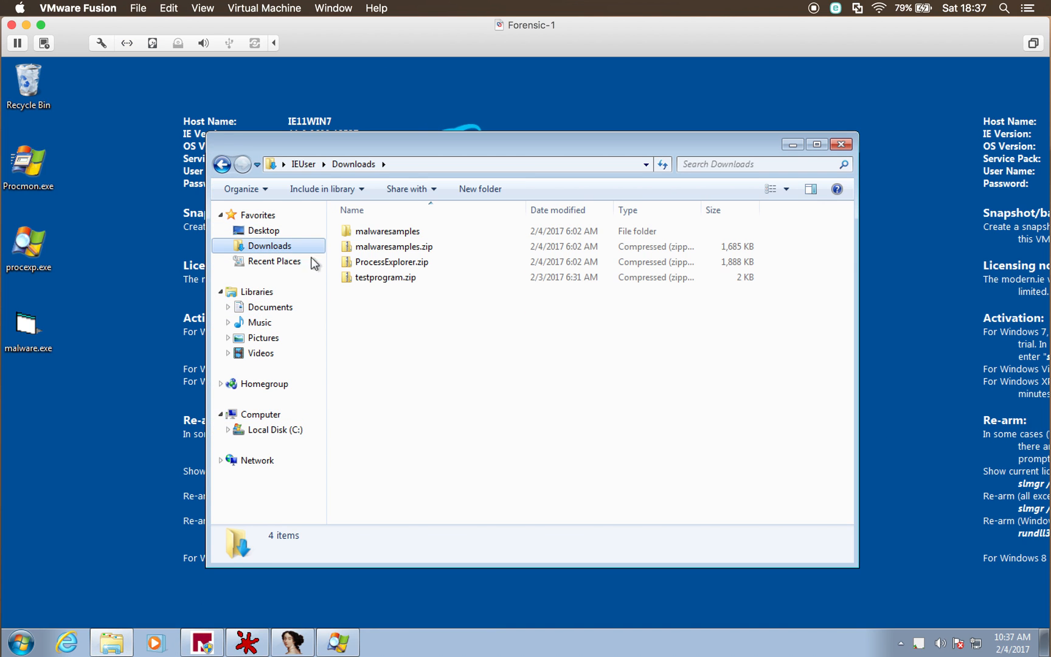
click(389, 279)
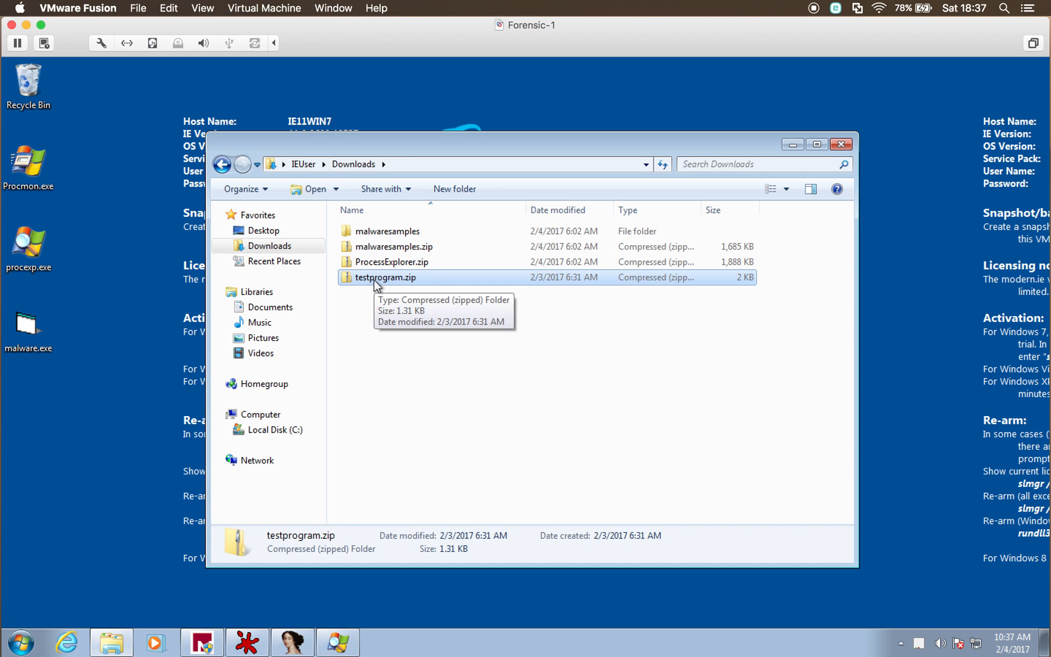
right_click(377, 286)
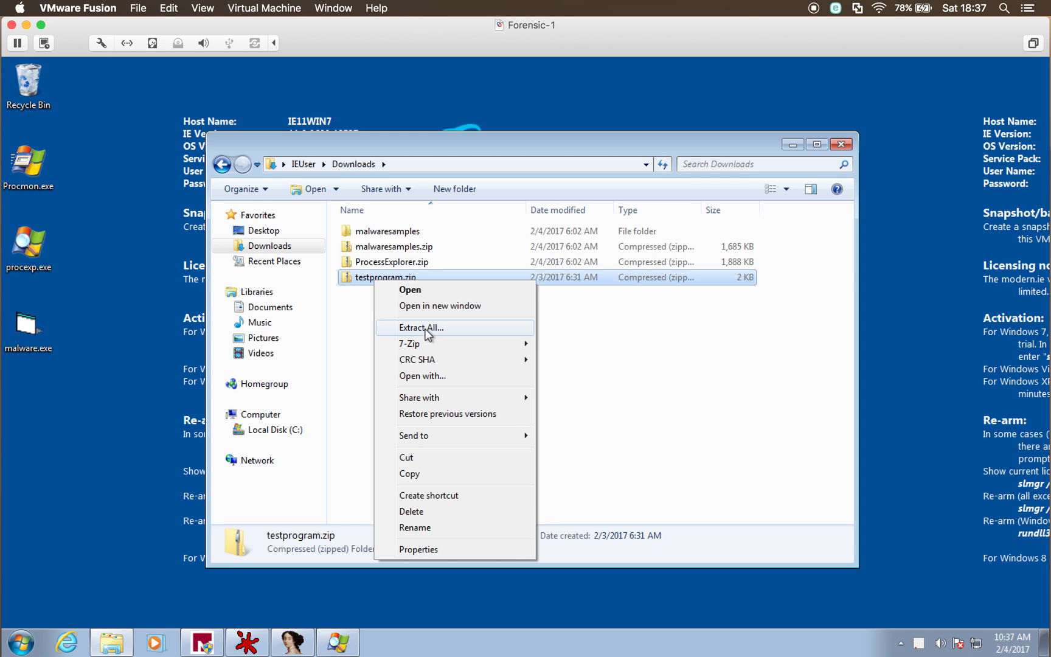
click(425, 328)
click(661, 487)
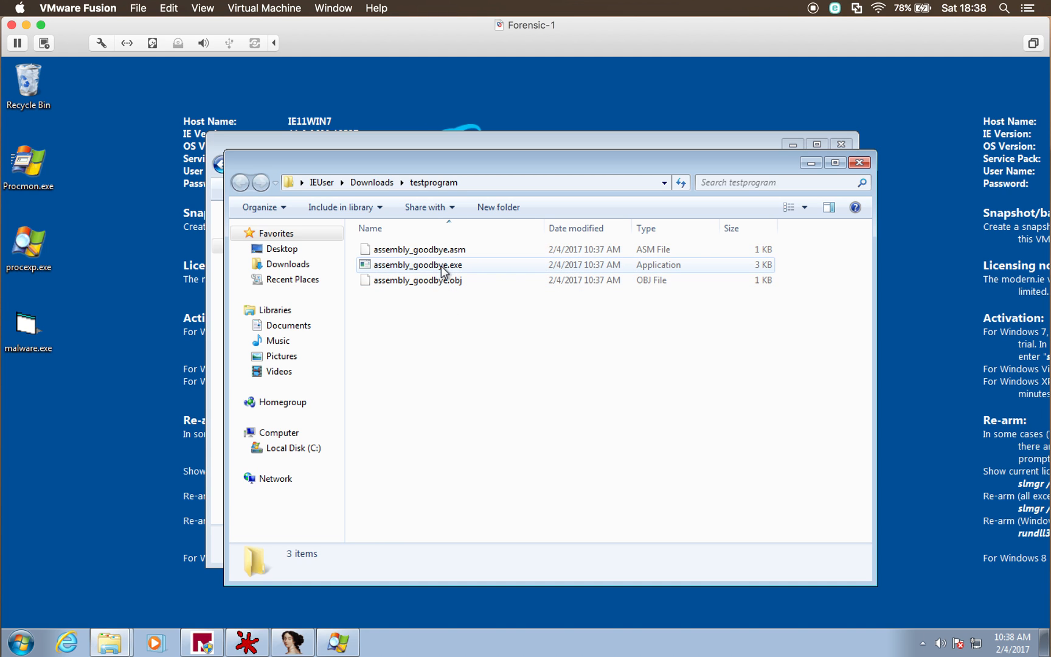
Step: Move assembly_goodbye.exe from the extracted testprogram folder to the Desktop and open a Bash terminal in the Desktop folder
click(423, 268)
drag(423, 267, 39, 460)
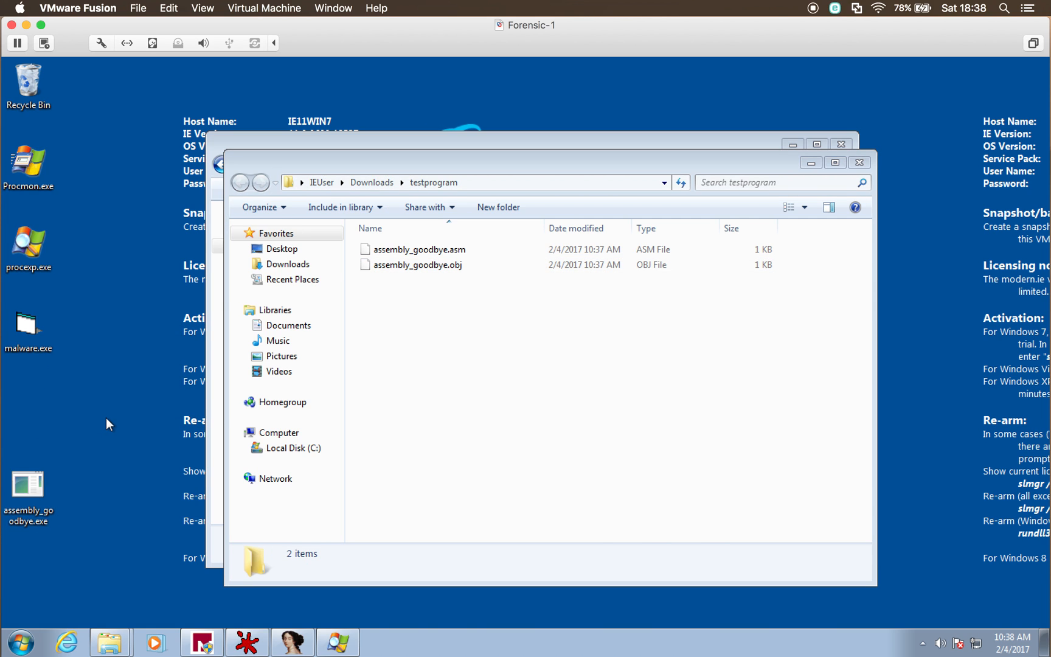
right_click(106, 417)
click(178, 328)
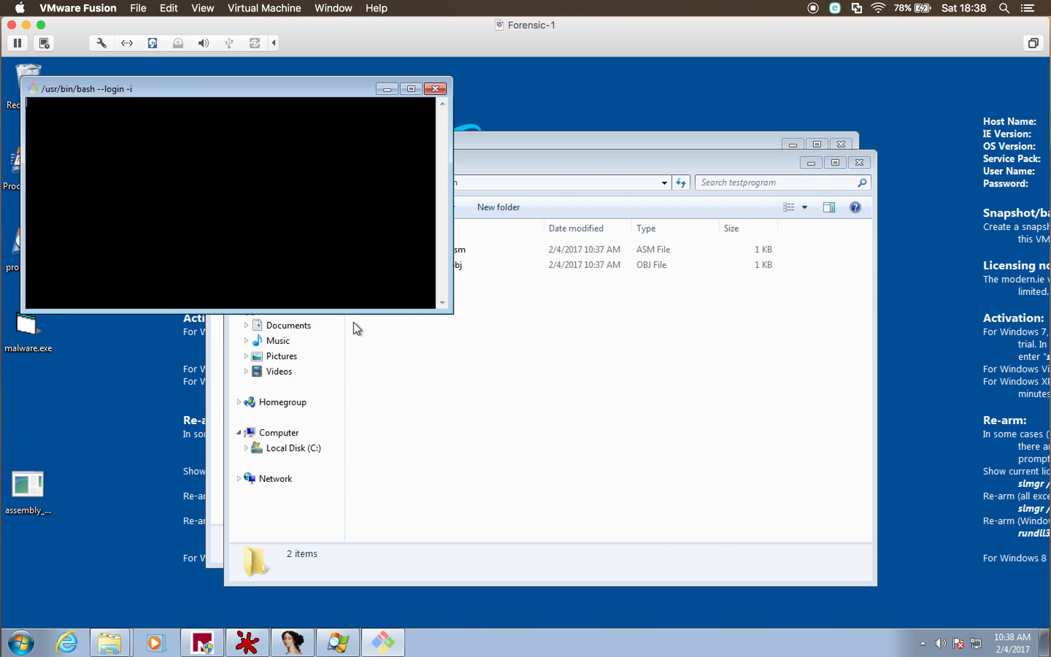
drag(320, 90, 541, 223)
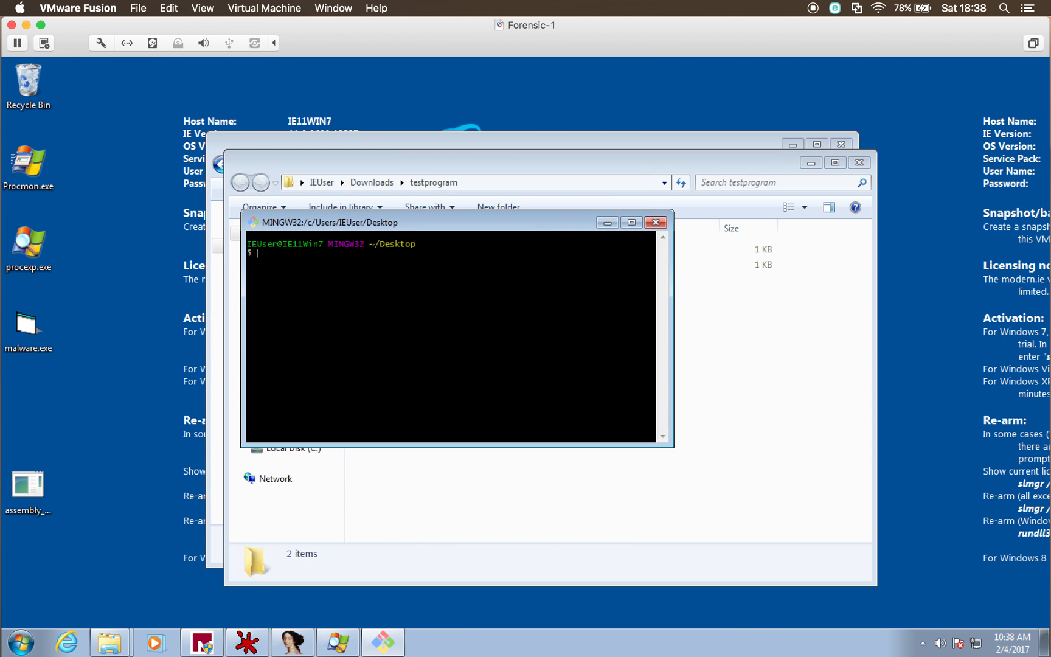
Step: Compute the MD5 hash of assembly_goodbye.exe with md5sum.exe in the terminal
text(md)
key(Tab)
key(Tab)
key(Tab)
text(5)
key(Tab)
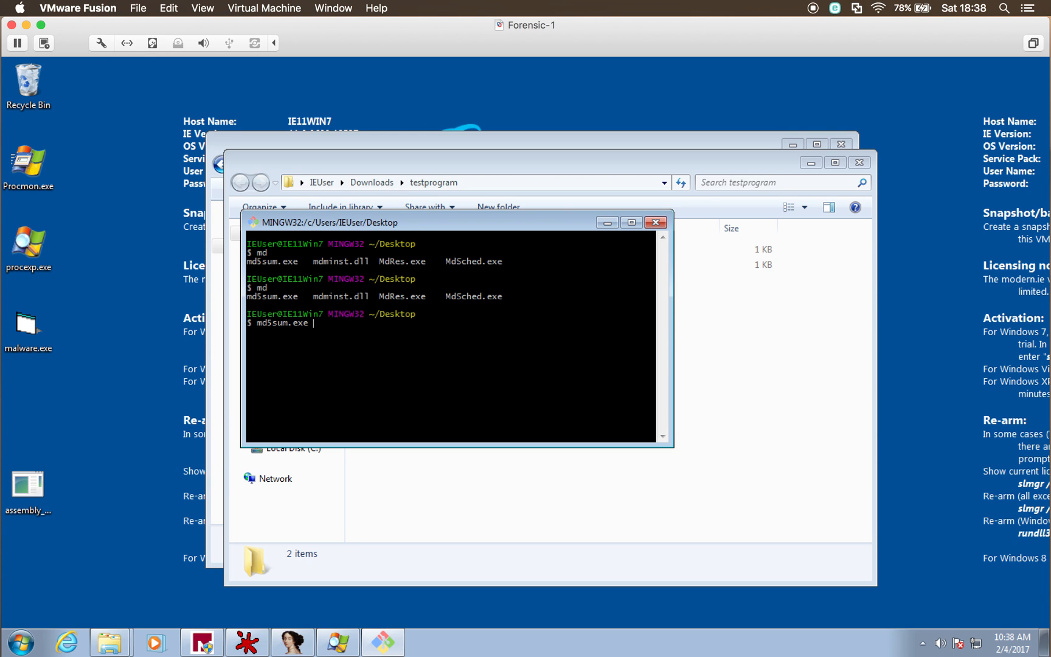
text(ass)
key(Tab)
key(Return)
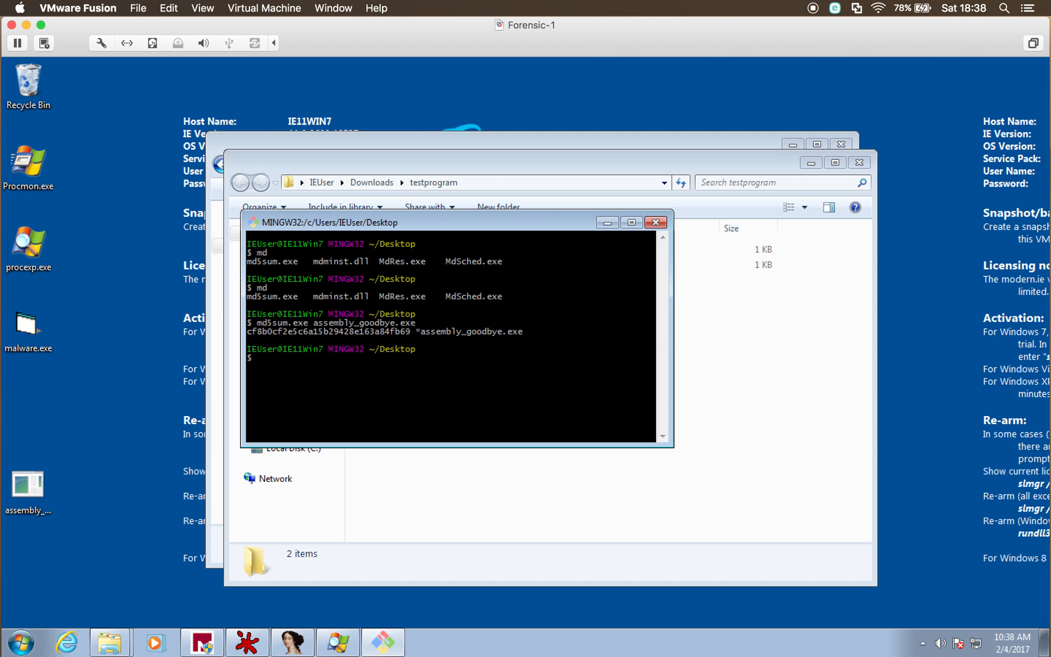
Step: Search the installed programs for hxd and launch HxD
click(7, 643)
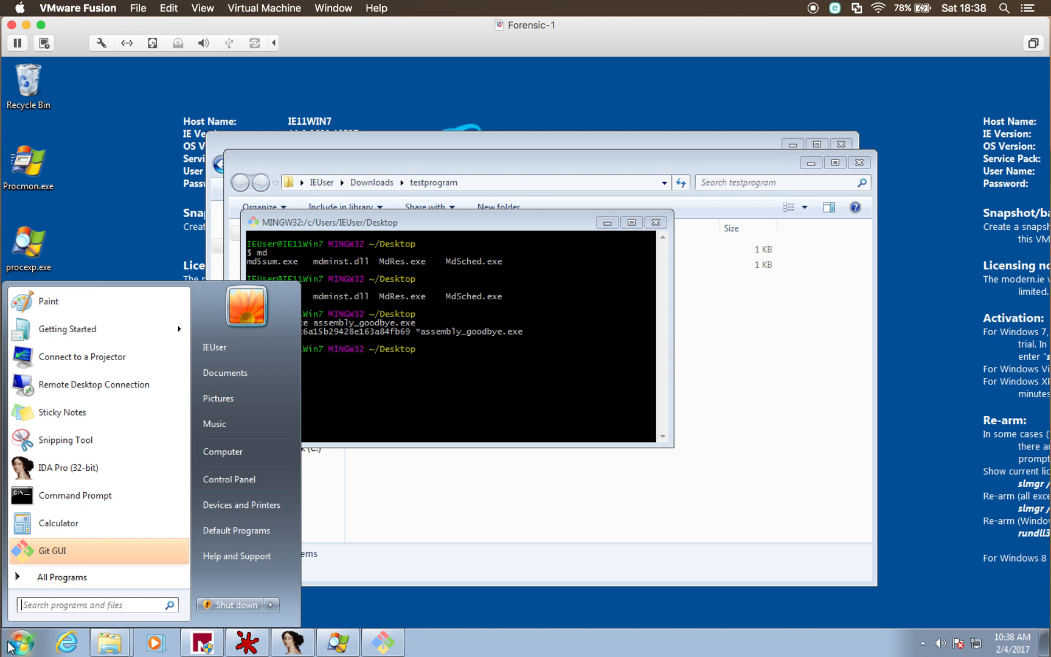
text(hex)
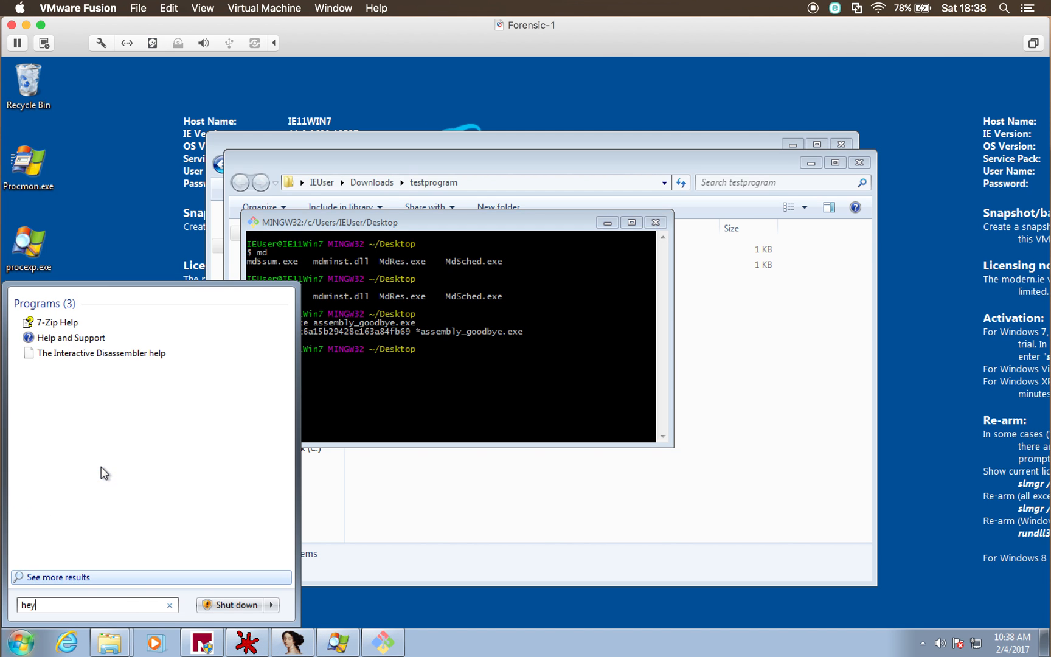
key(BackSpace)
key(BackSpace)
key(BackSpace)
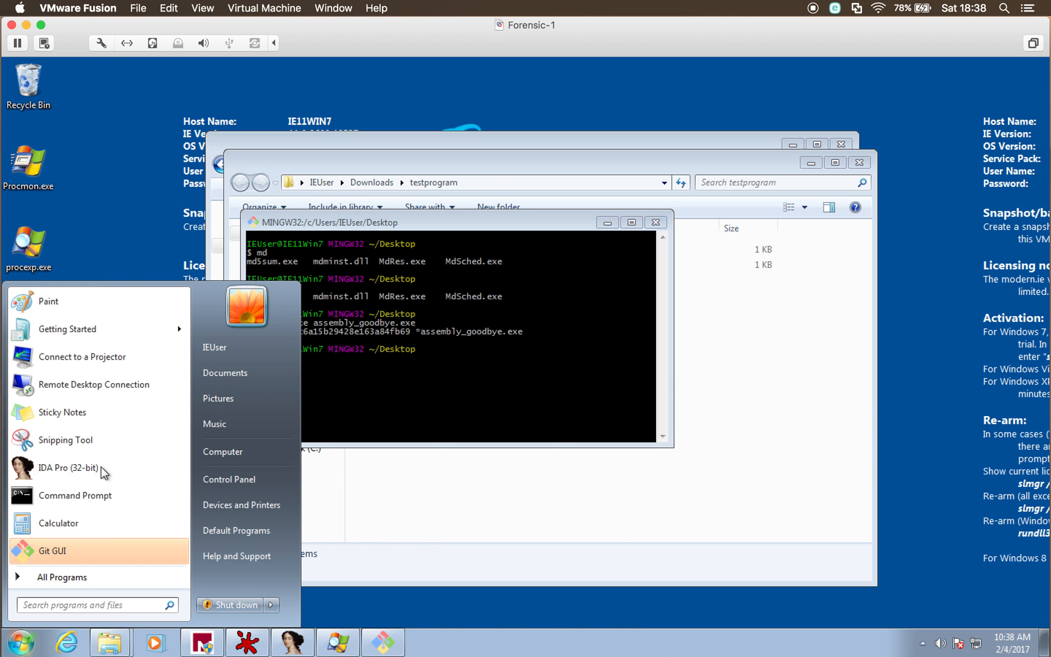
text(hxd)
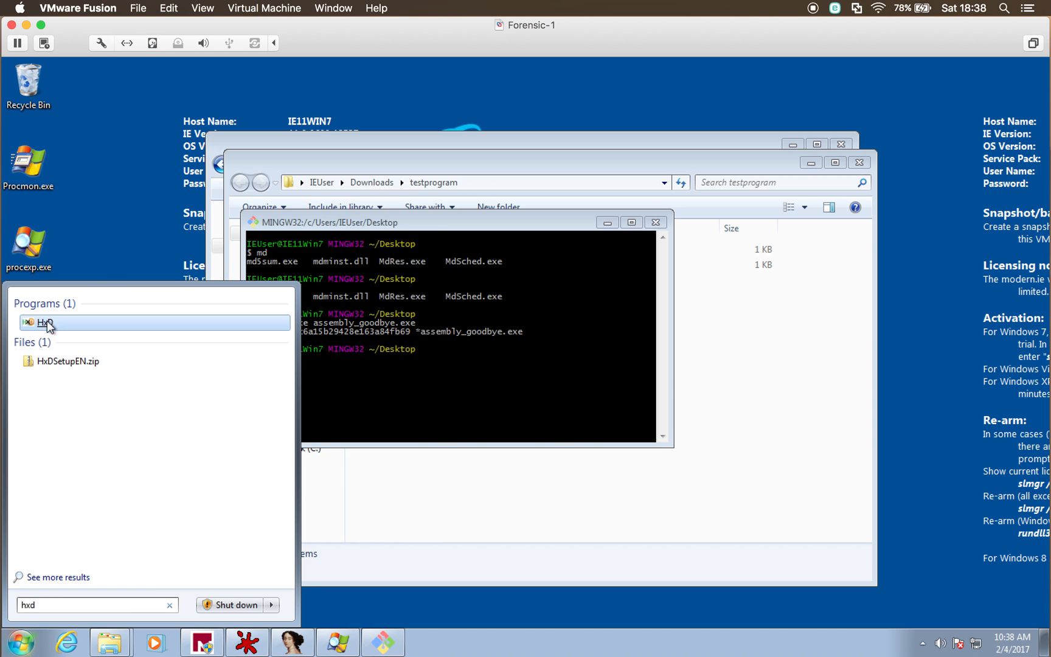
click(45, 323)
Step: Open assembly_goodbye.exe from the Desktop in HxD
click(31, 101)
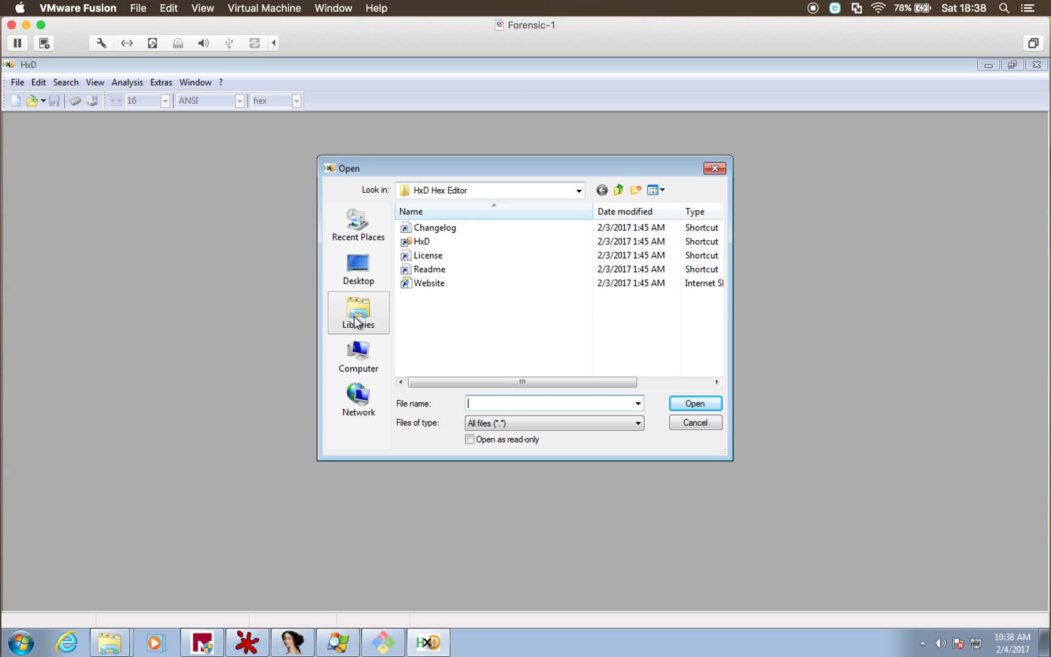
click(362, 284)
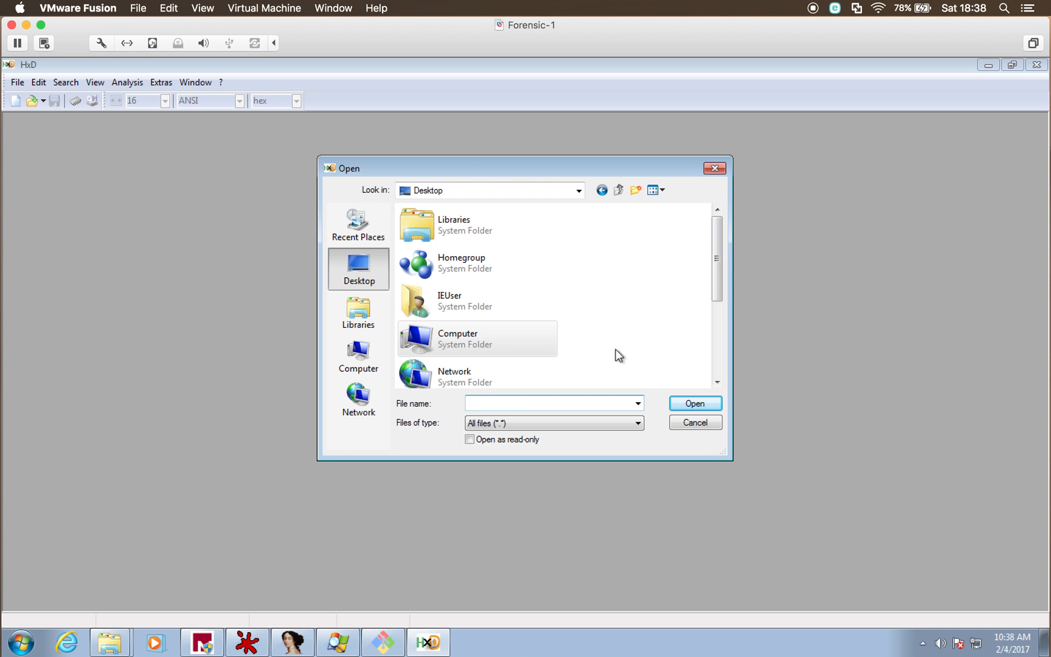
drag(716, 291, 714, 385)
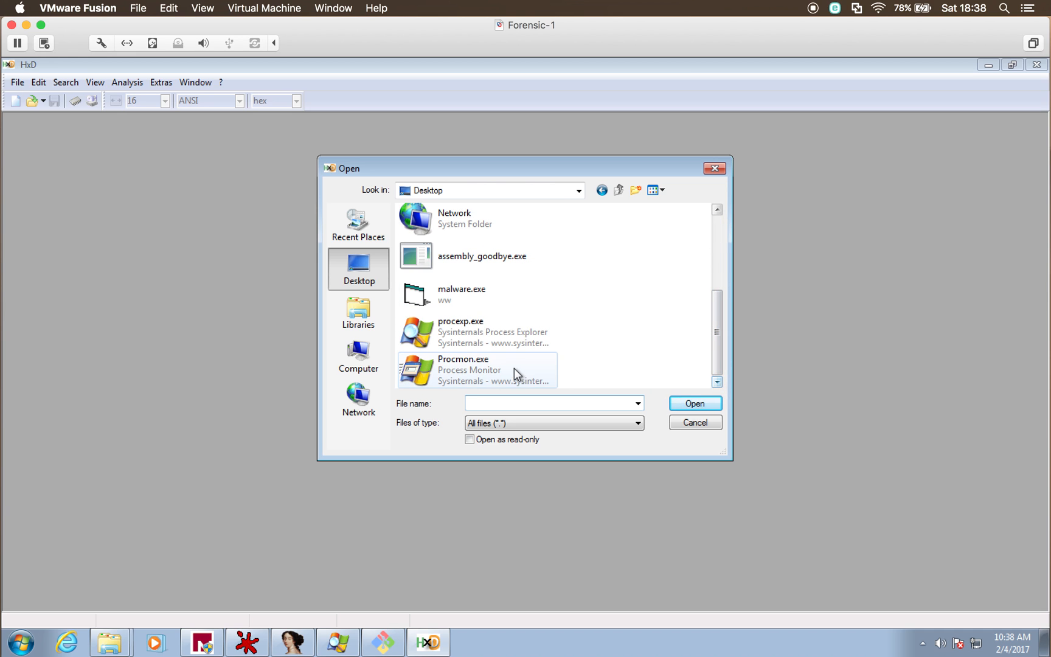
click(443, 257)
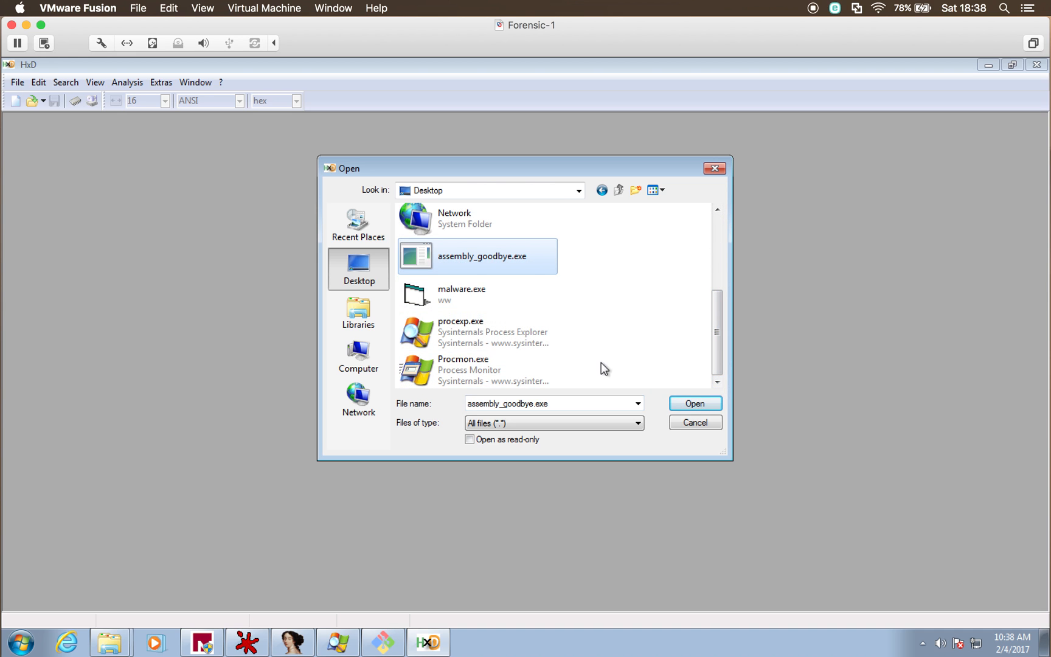
click(684, 404)
Step: Examine the hex and text contents of assembly_goodbye.exe from the header to the file's end, and close HxD
drag(1039, 196, 1049, 131)
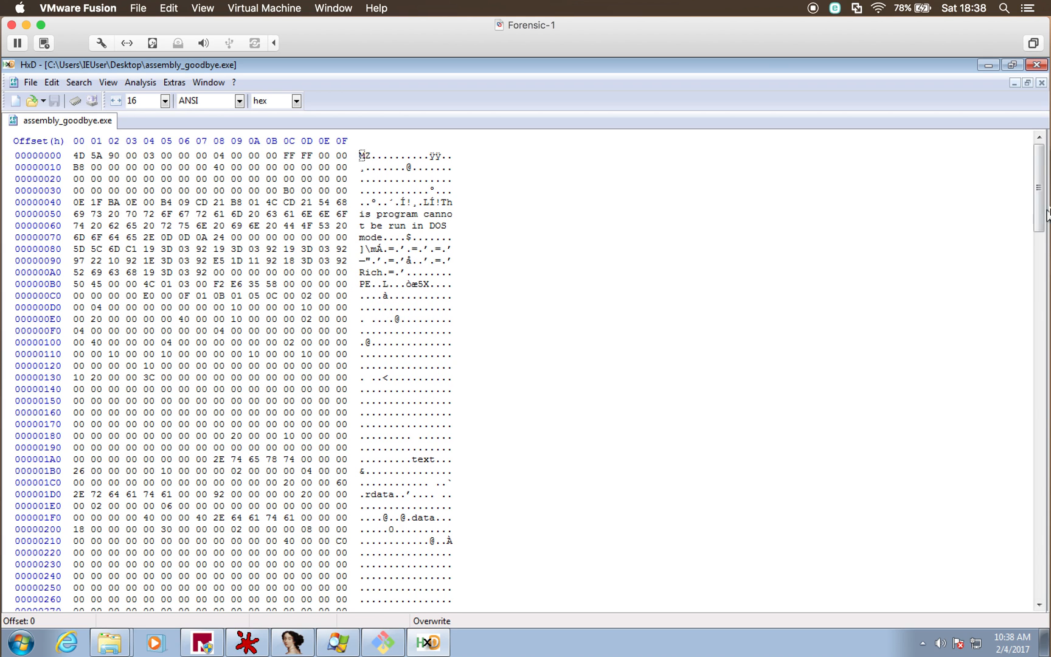
drag(1045, 161, 1045, 218)
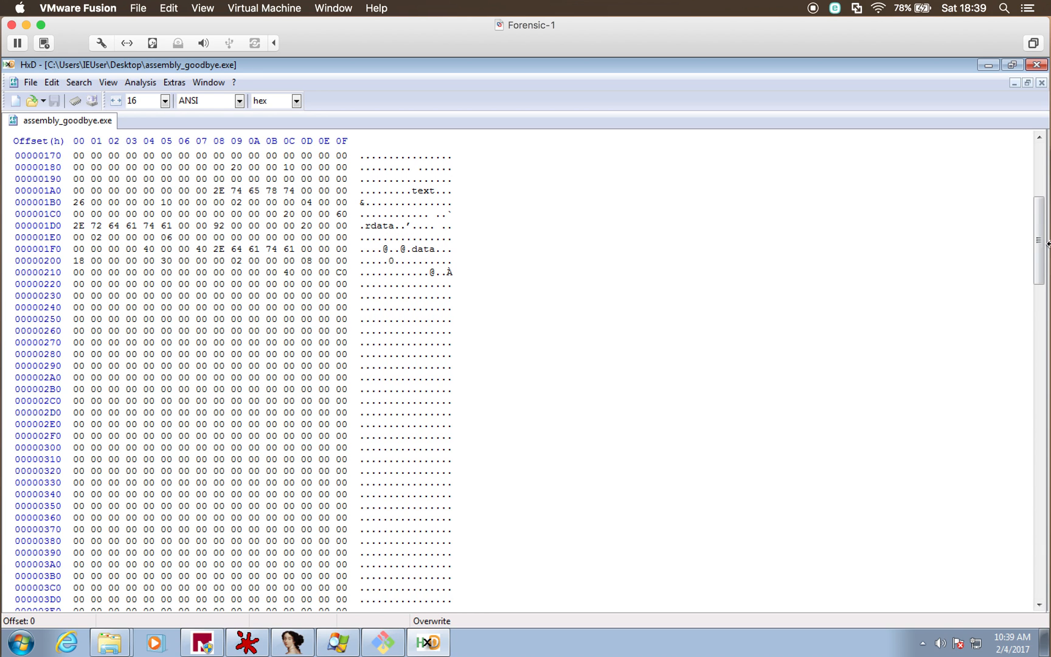
drag(1045, 253, 1049, 485)
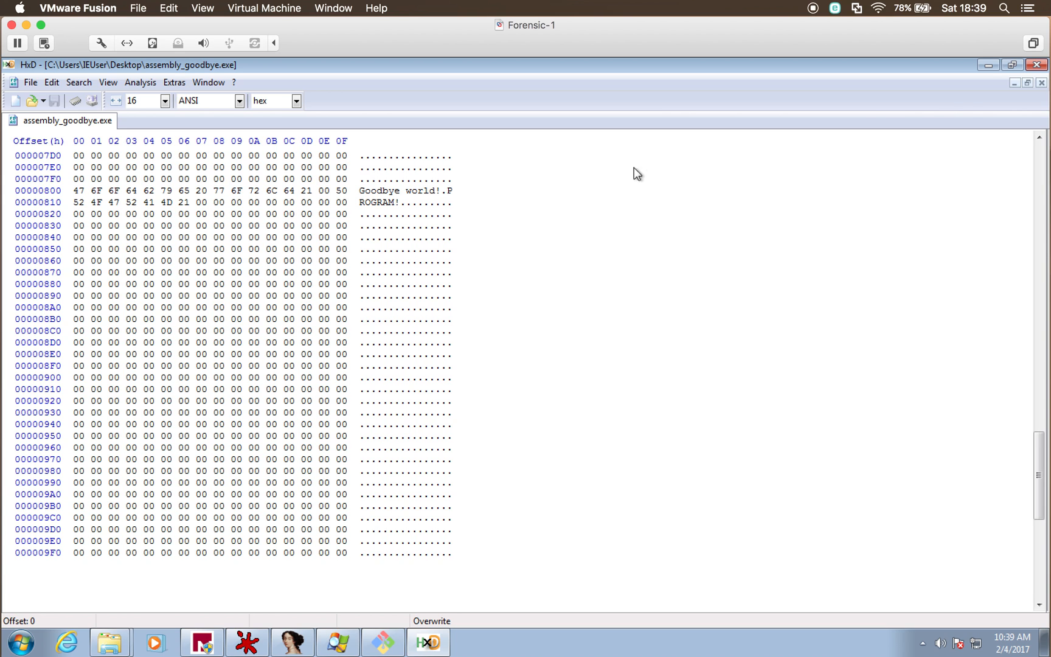
click(1043, 69)
Step: Run assembly_goodbye.exe from the Desktop through its message box and compute the file's MD5 hash again in the terminal
double_click(27, 496)
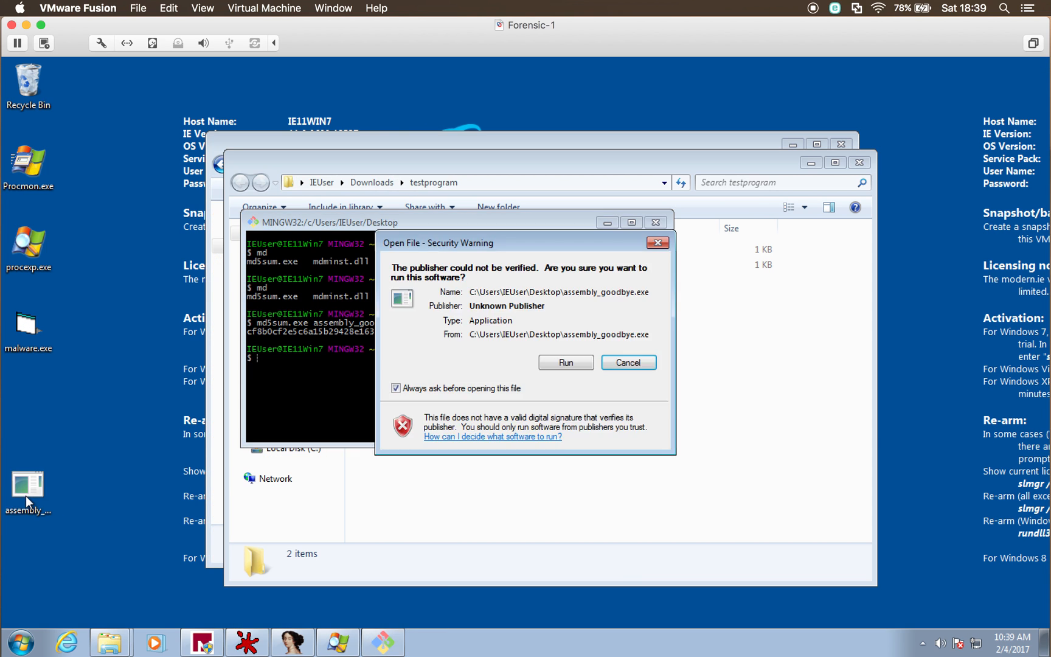
click(570, 363)
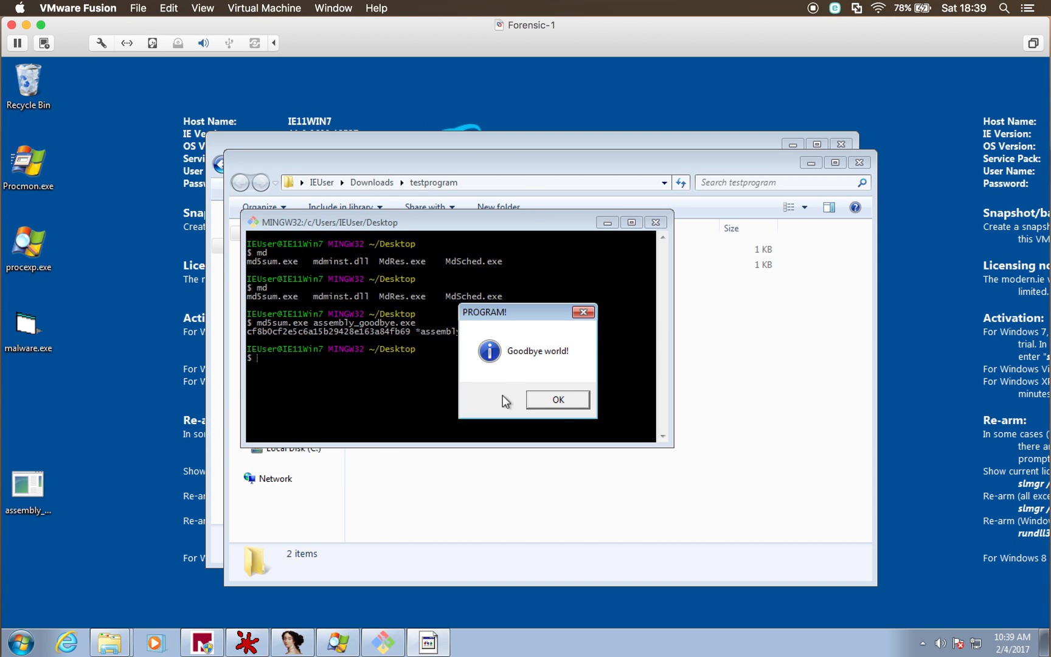
drag(525, 312, 716, 328)
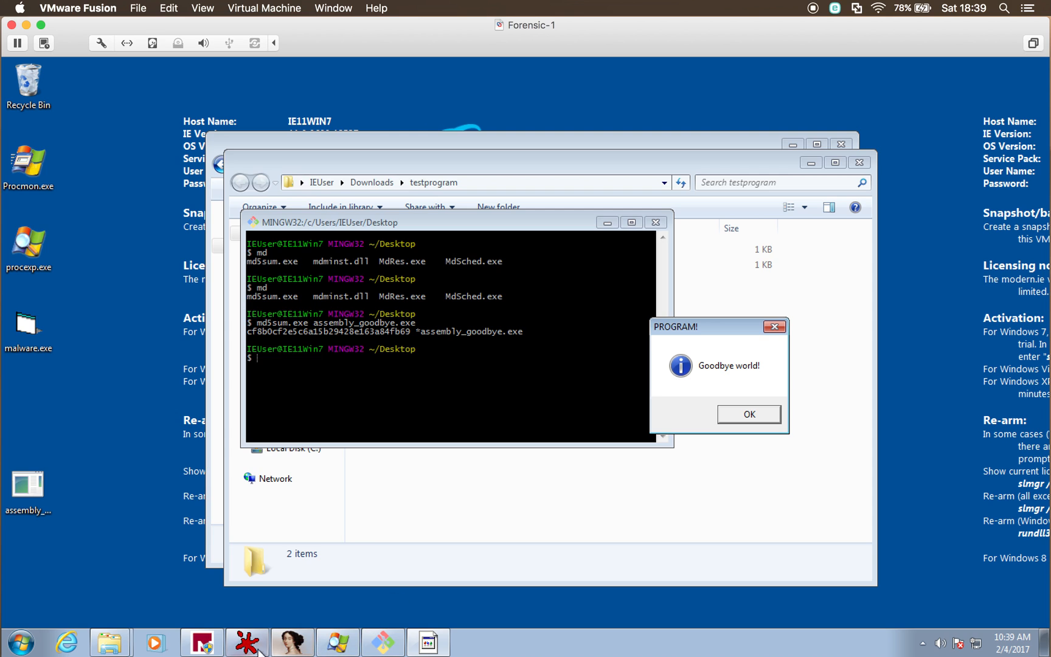
click(747, 415)
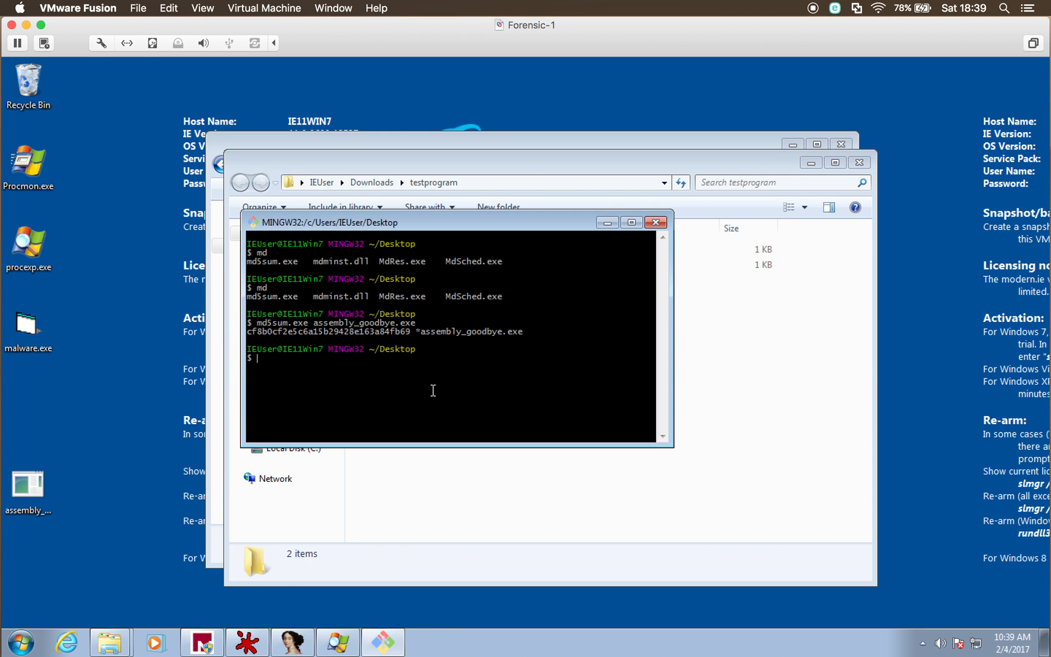
key(Up)
key(Return)
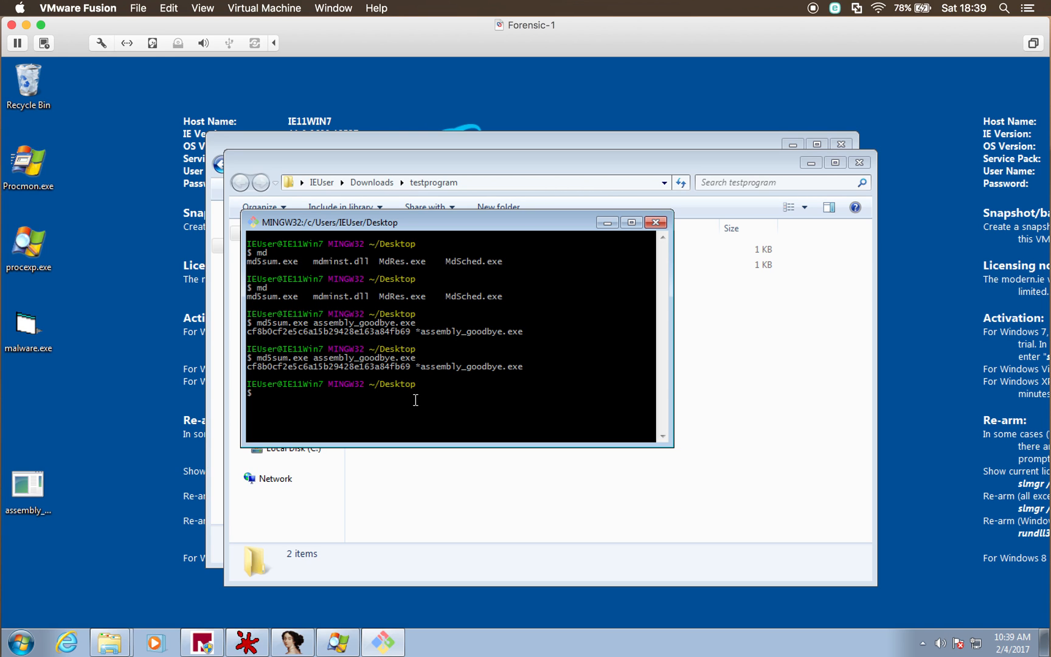
Step: Switch to IDA and load assembly_goodbye.exe from the Desktop as a Portable executable for 80386 (PE)
click(299, 640)
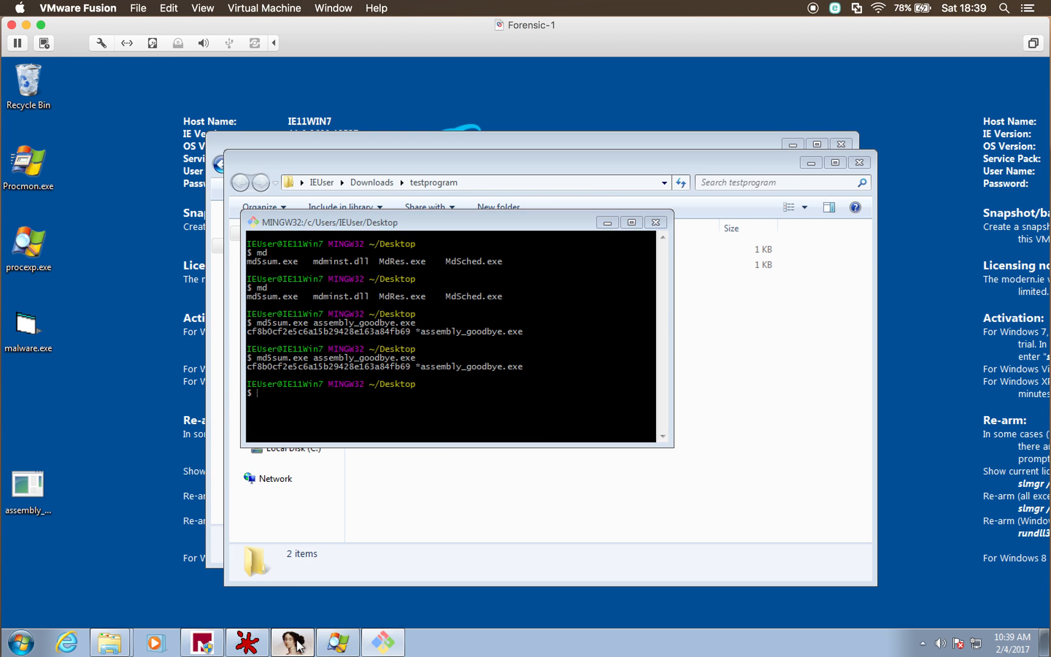
click(15, 97)
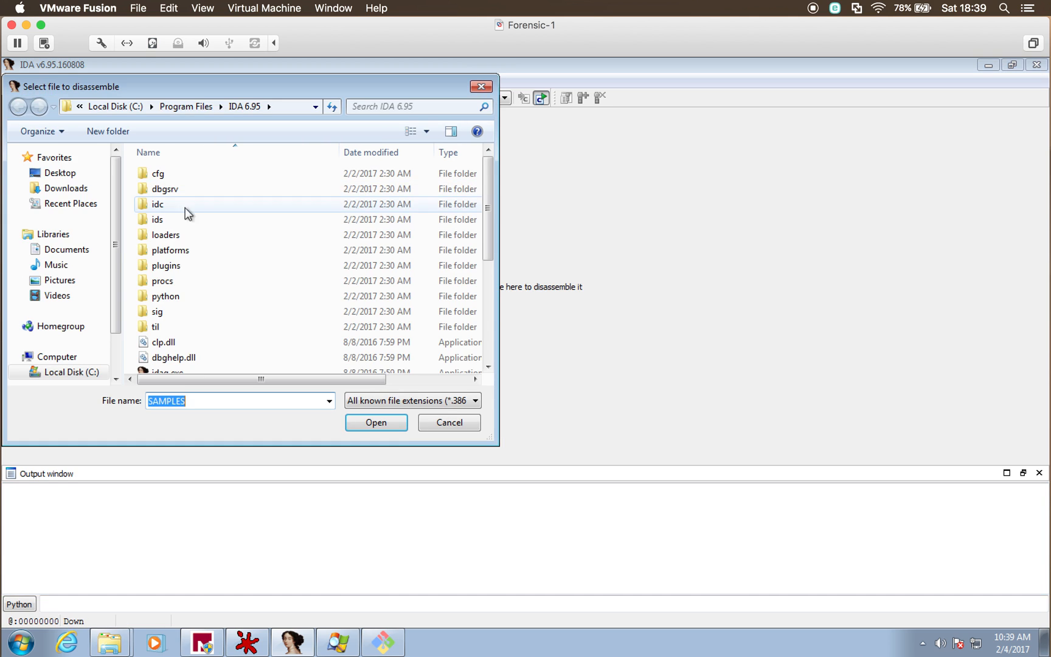
click(72, 172)
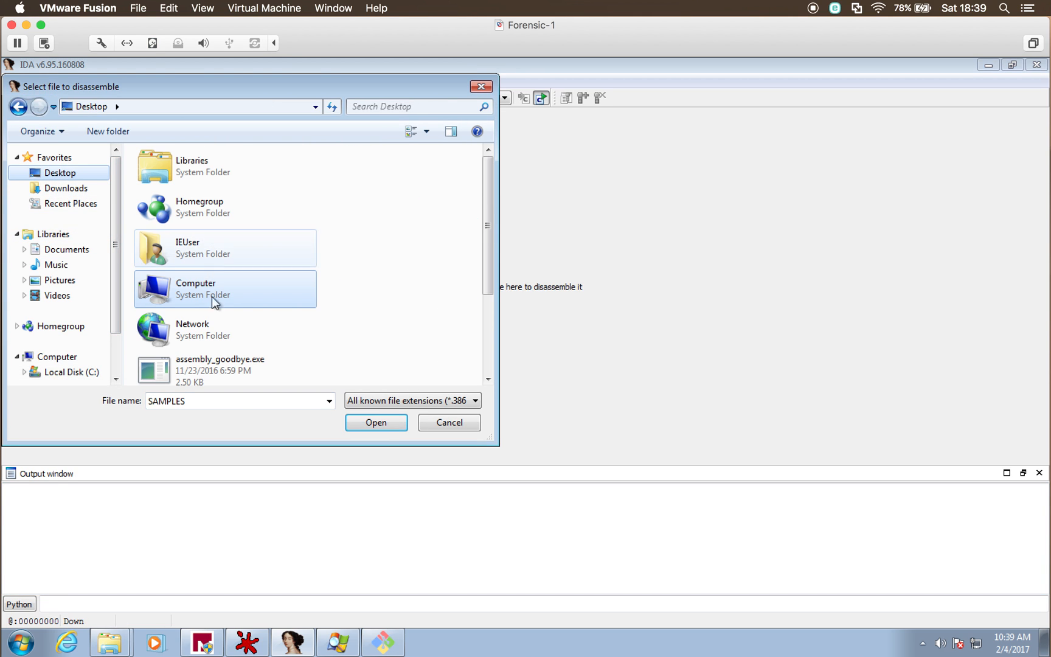
click(244, 363)
click(370, 421)
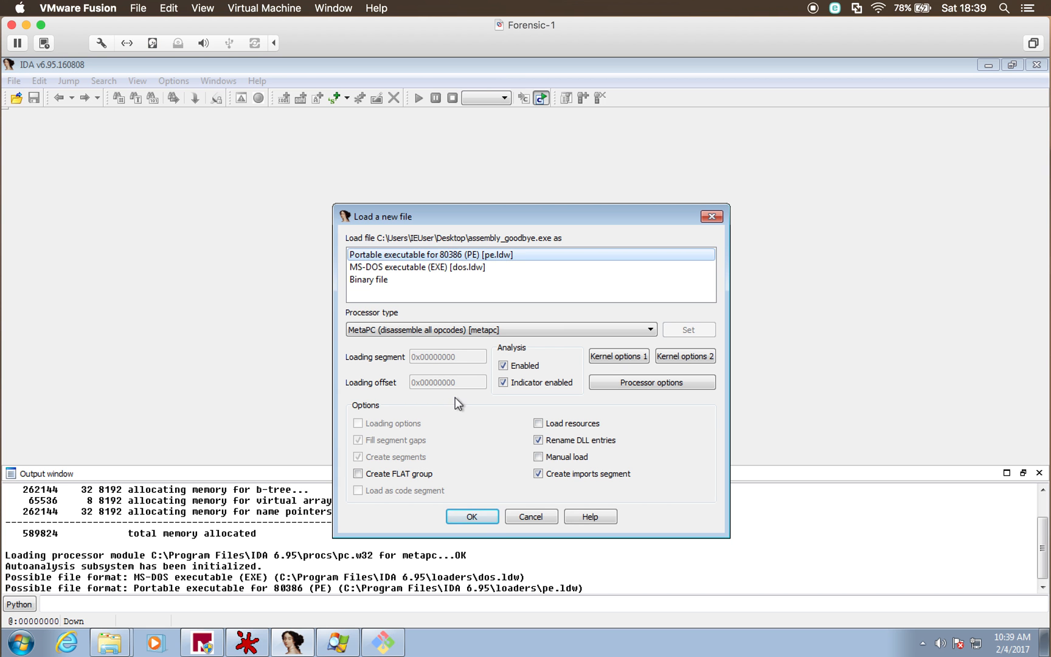
click(476, 518)
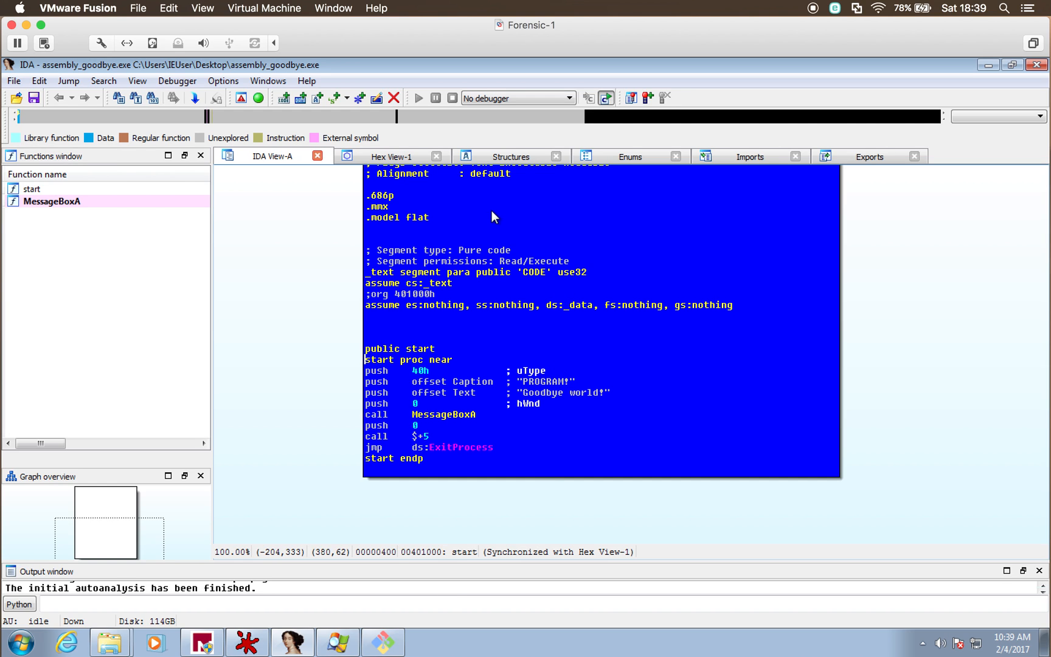
Step: Examine the disassembly of the start and MessageBoxA functions, and minimise IDA
click(33, 193)
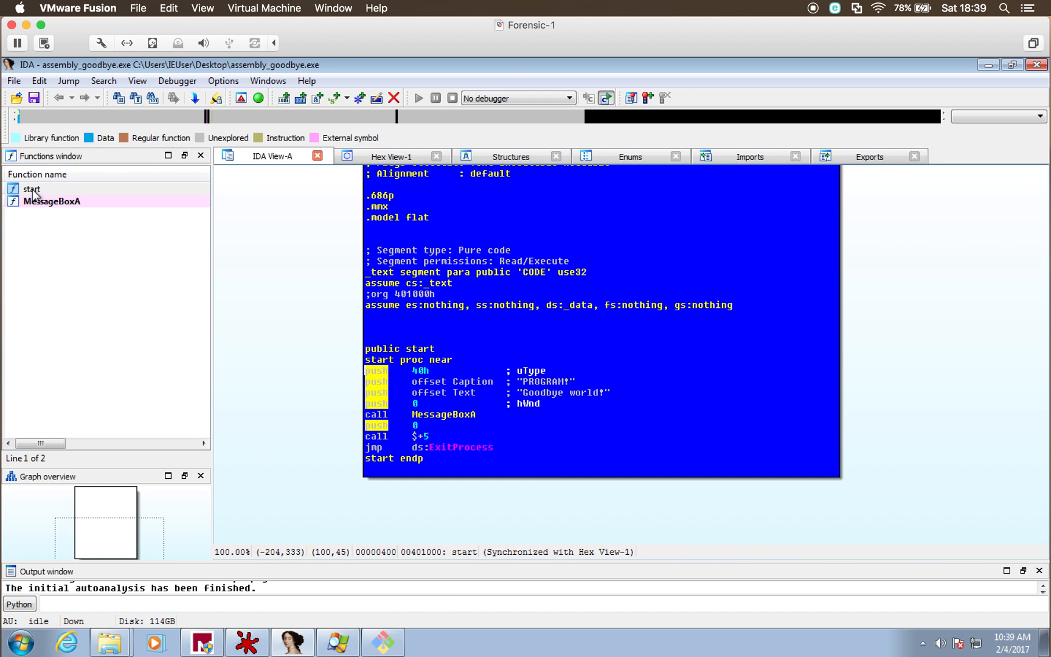
double_click(44, 204)
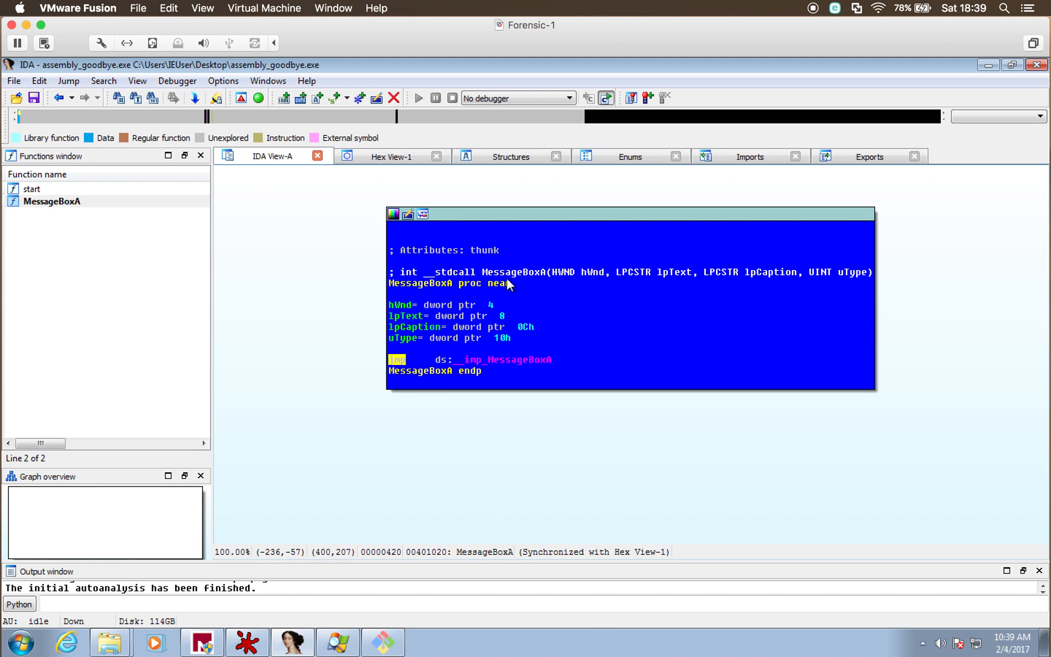
double_click(45, 190)
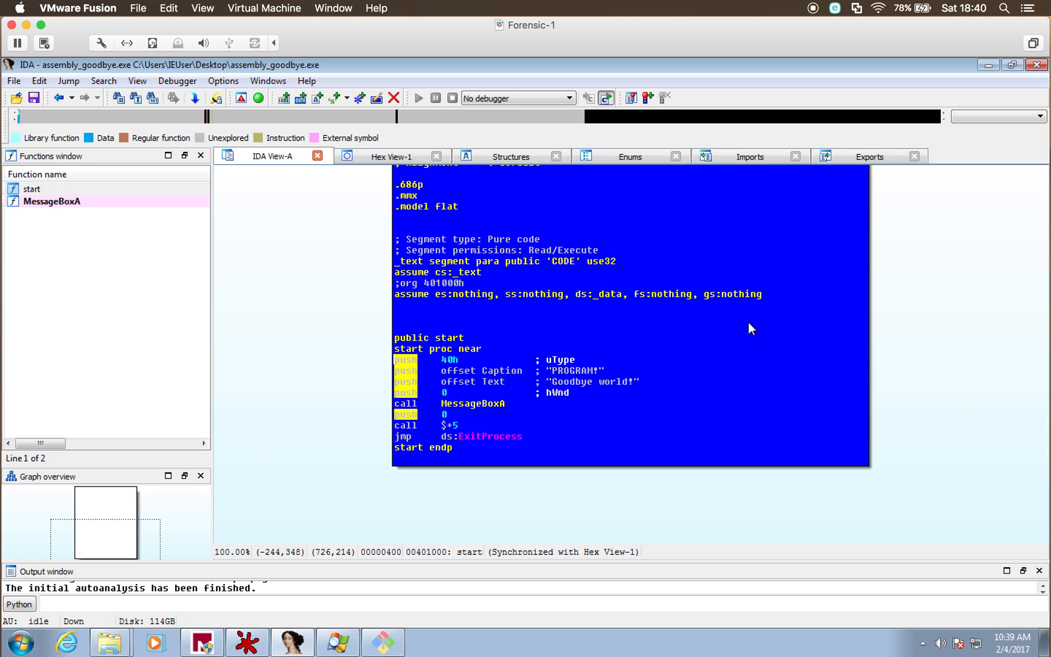
drag(923, 300, 880, 339)
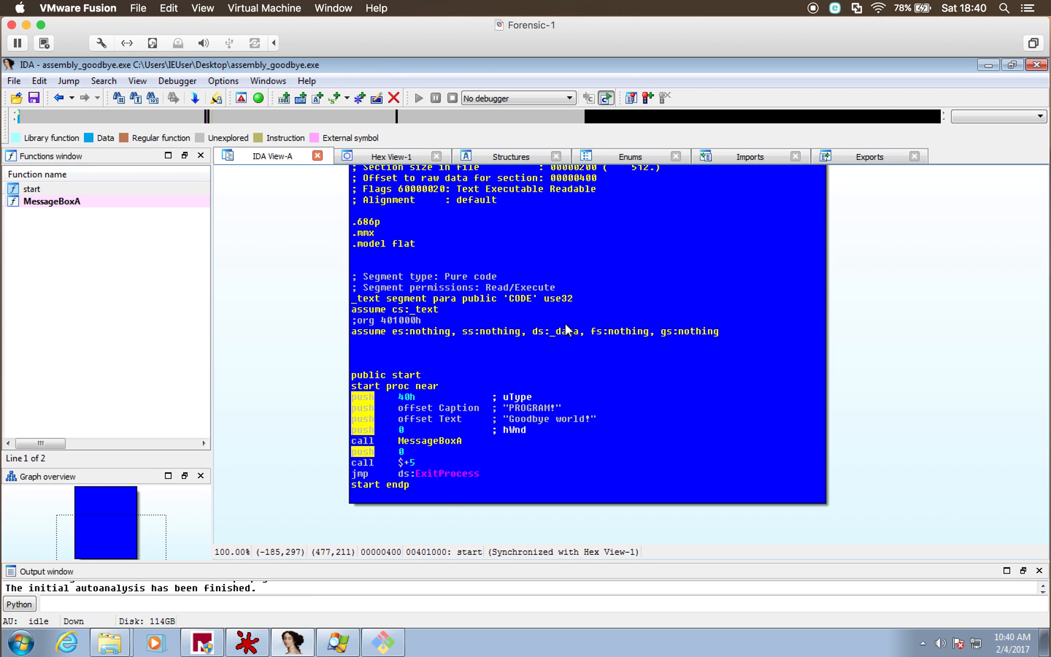
click(989, 64)
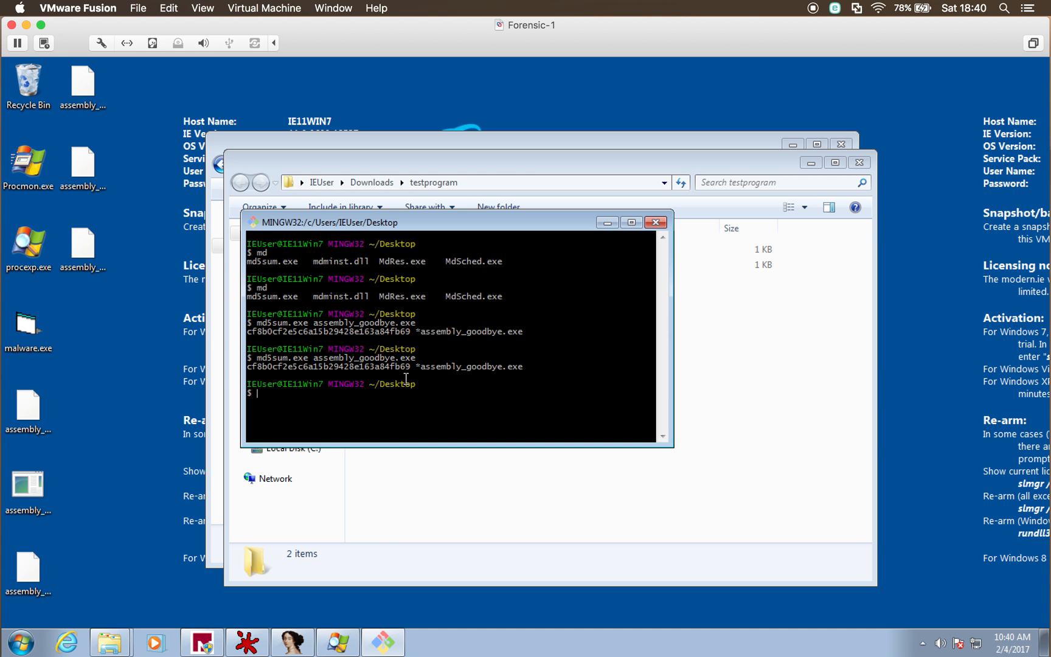
Step: Bring up Process Explorer beside the terminal with the end of its process list showing, and run malware.exe from the Desktop
click(78, 342)
click(33, 341)
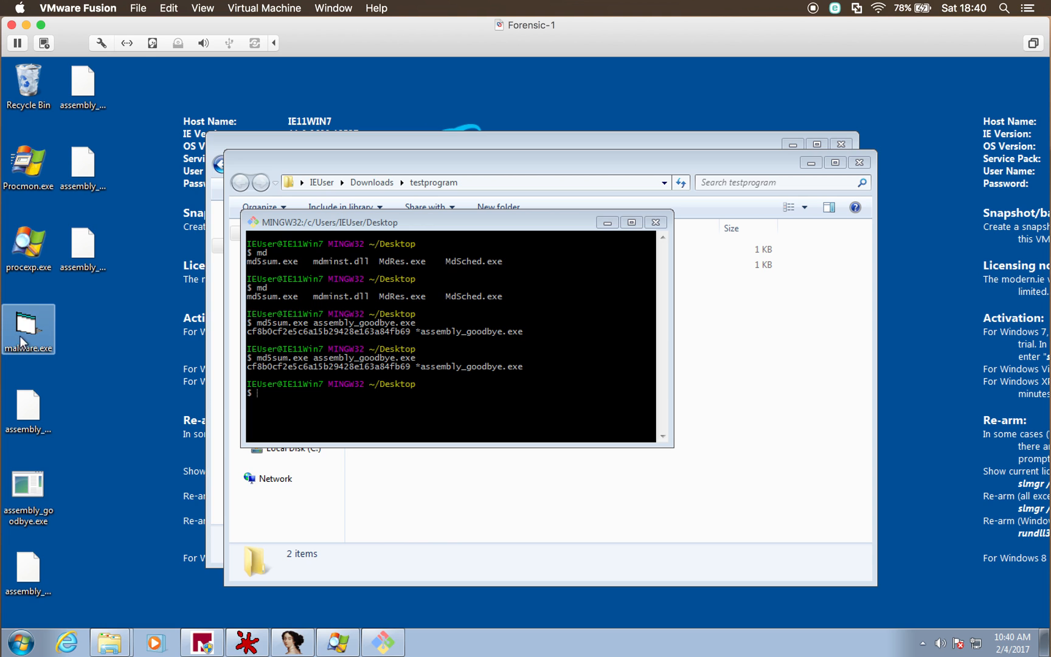
click(337, 642)
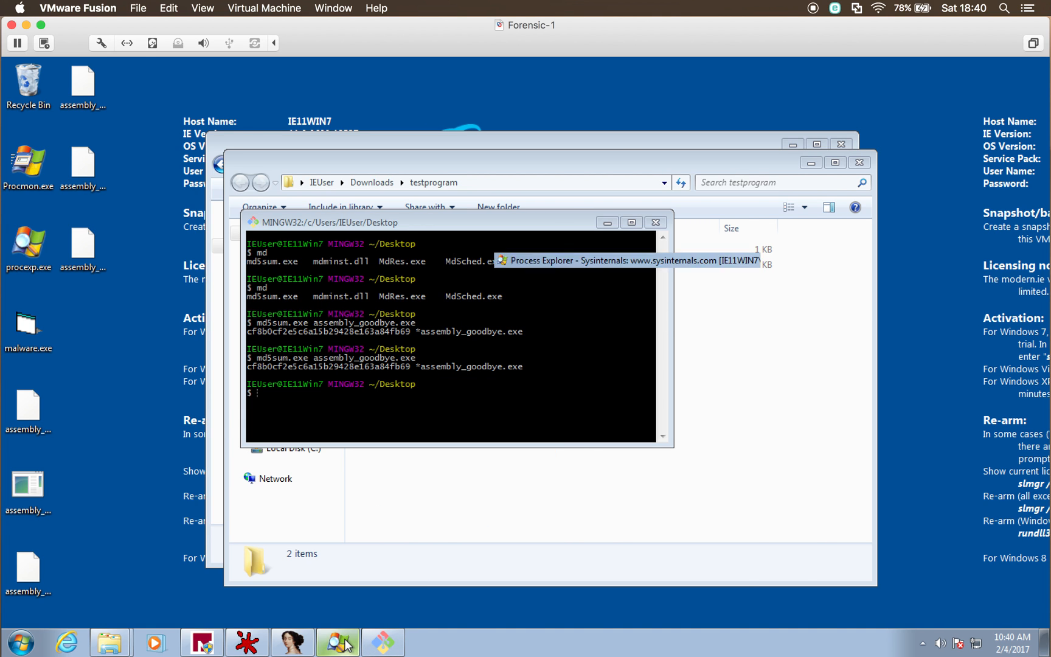
drag(762, 127, 928, 96)
scroll(1043, 477, down, 2)
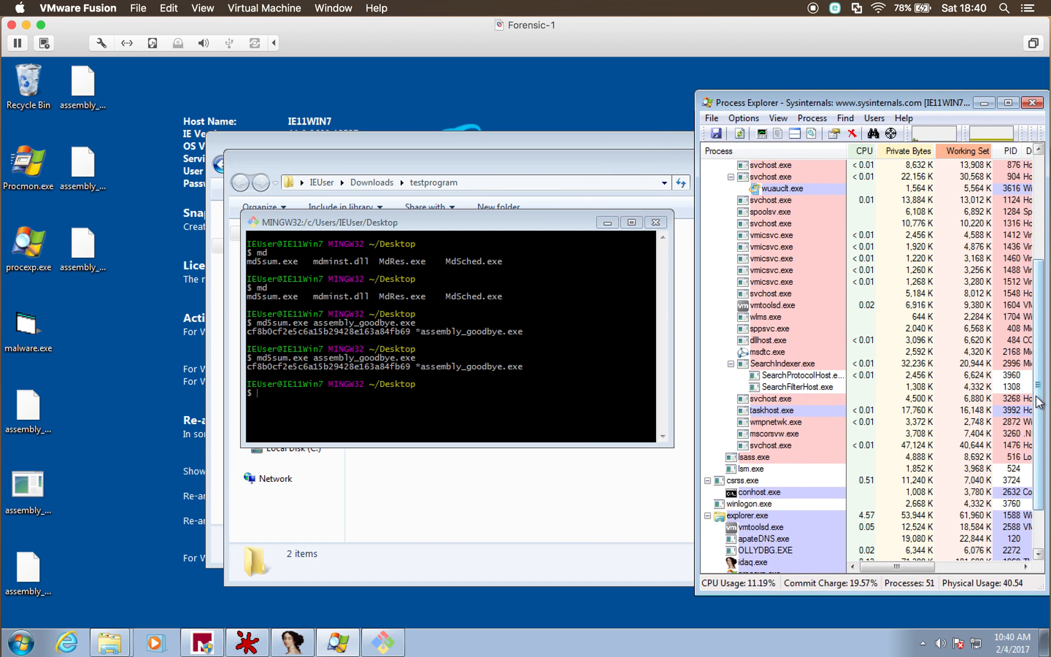
double_click(27, 331)
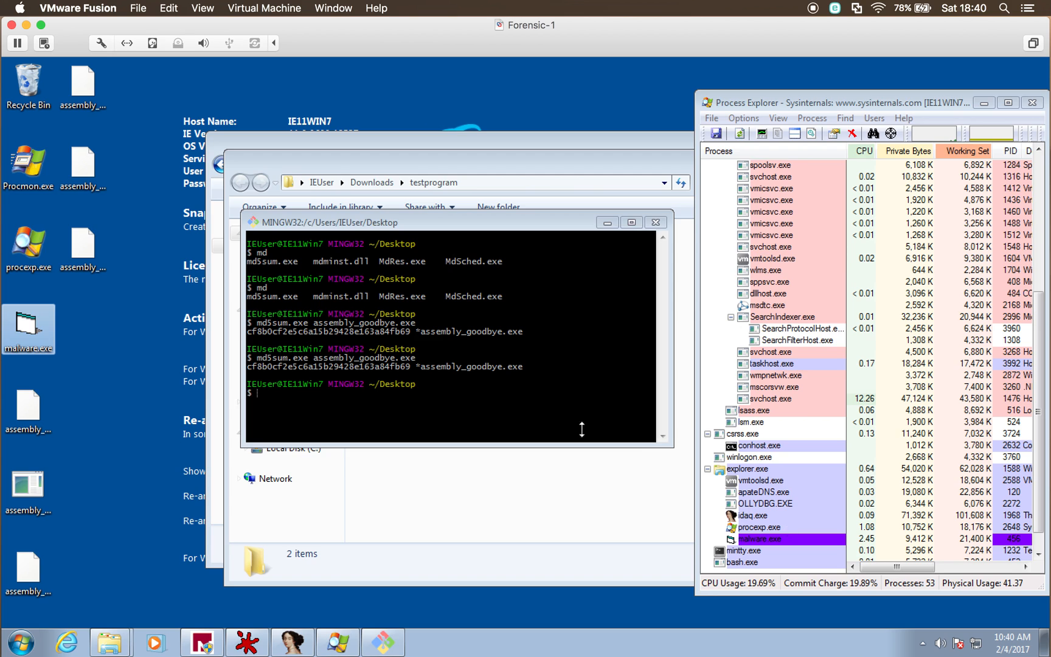
Step: Compute the MD5 hash of assembly_goodbye.exe again in the terminal with md5sum.exe
click(503, 398)
key(Up)
key(Return)
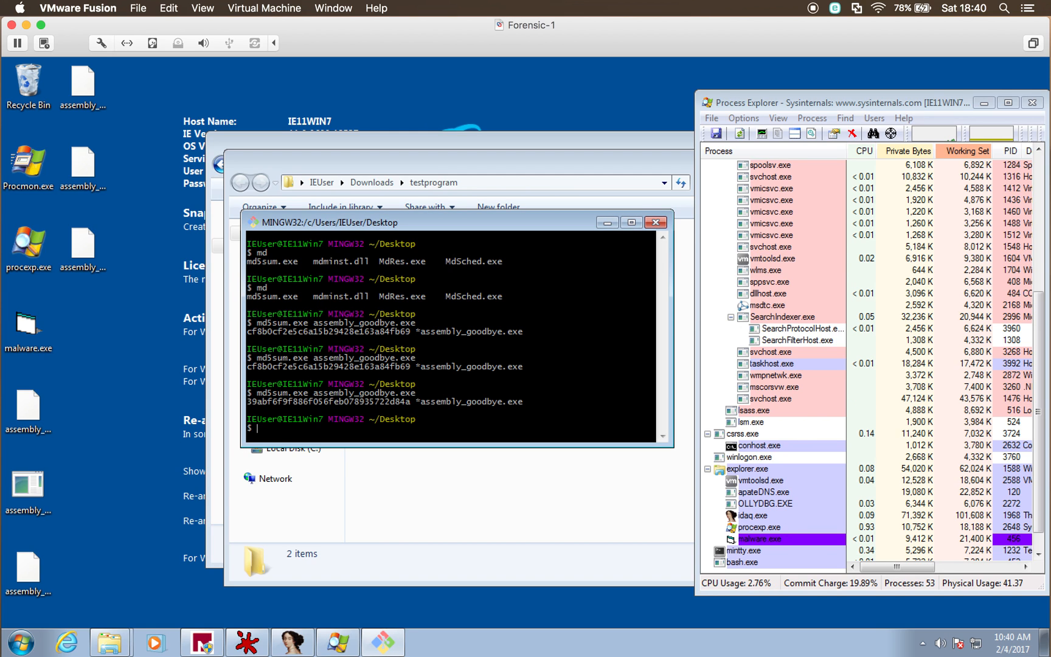
Step: Kill the malware.exe process in Process Explorer
click(781, 527)
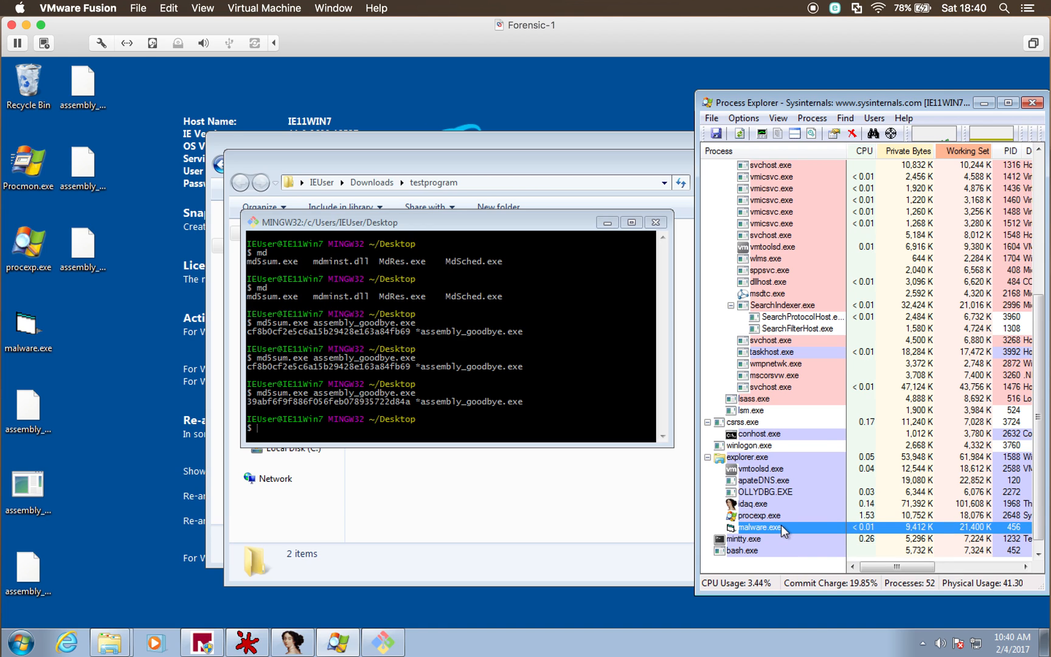
right_click(782, 525)
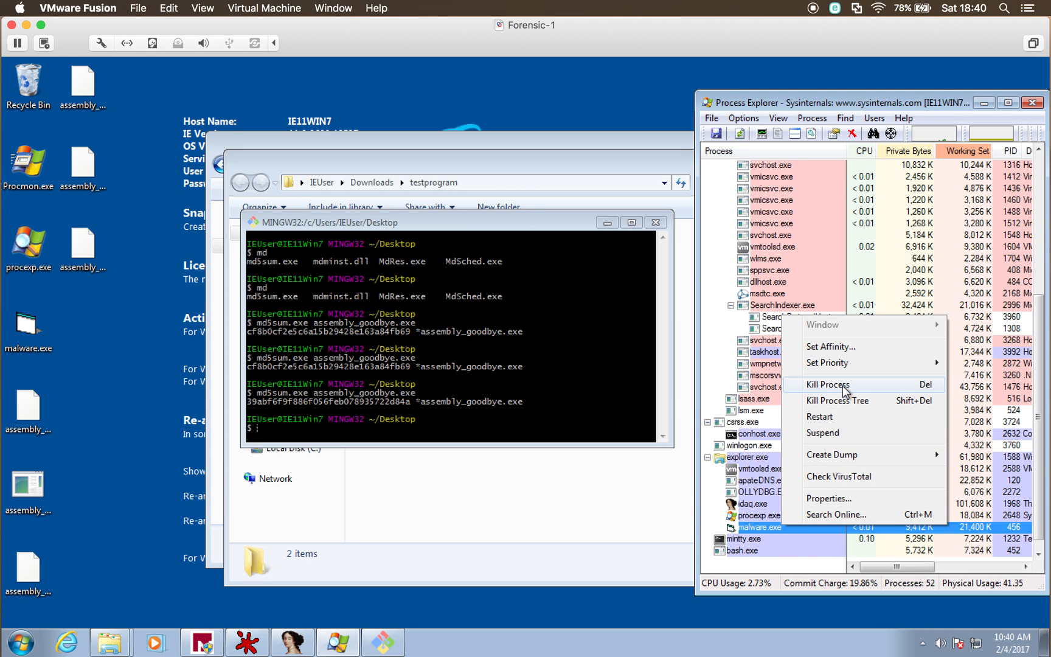
click(845, 386)
click(544, 399)
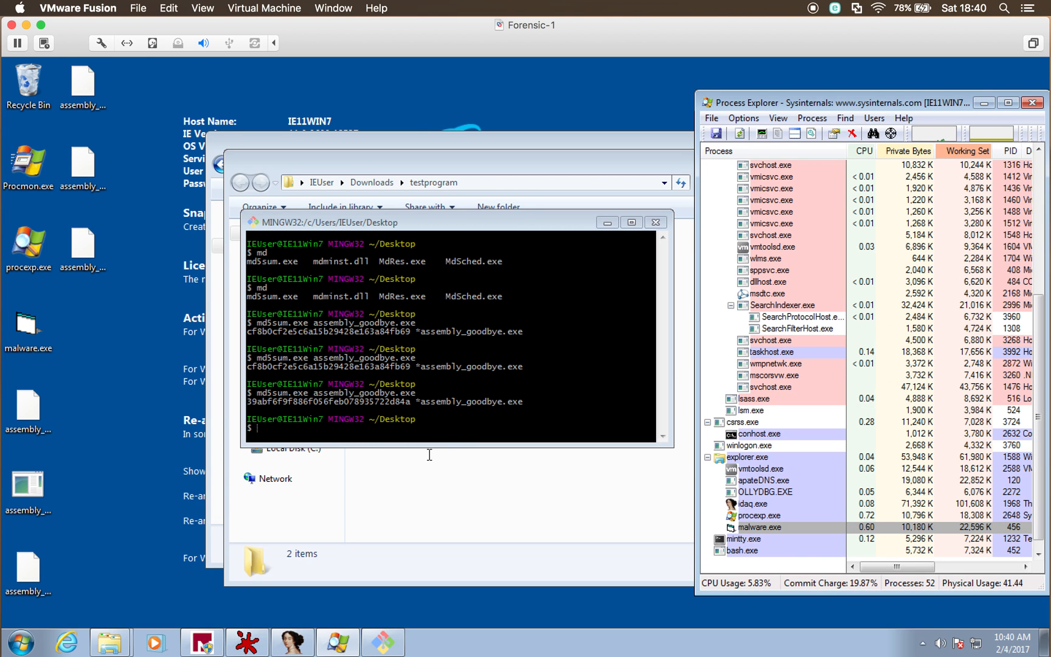
click(523, 425)
Step: Check the open programs, search the installed ones for hxd and launch HxD
click(292, 642)
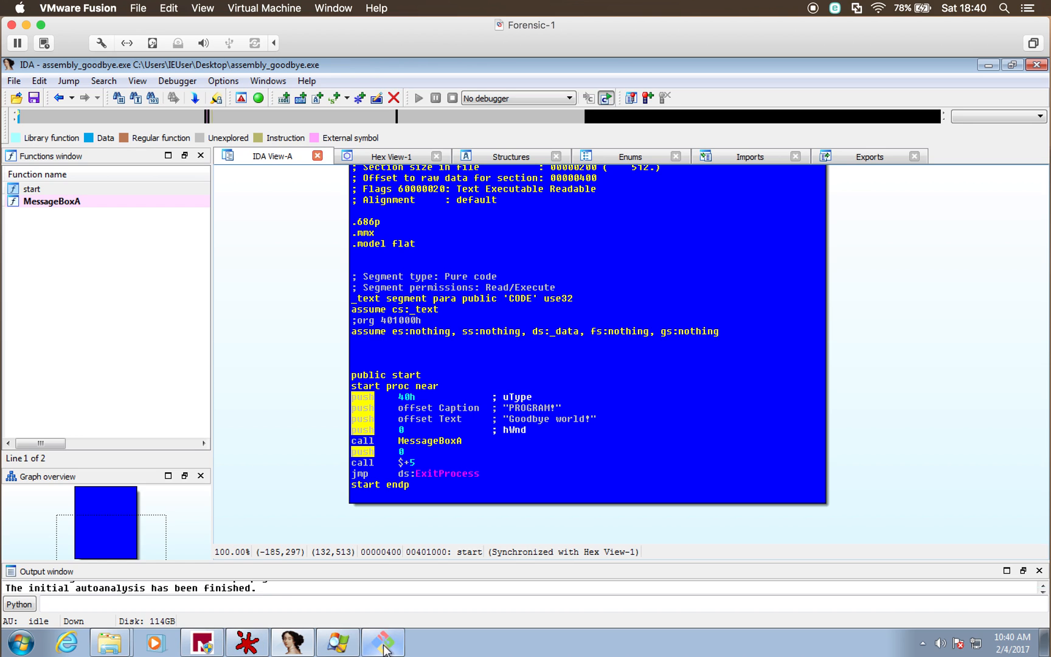
mouse_move(240, 647)
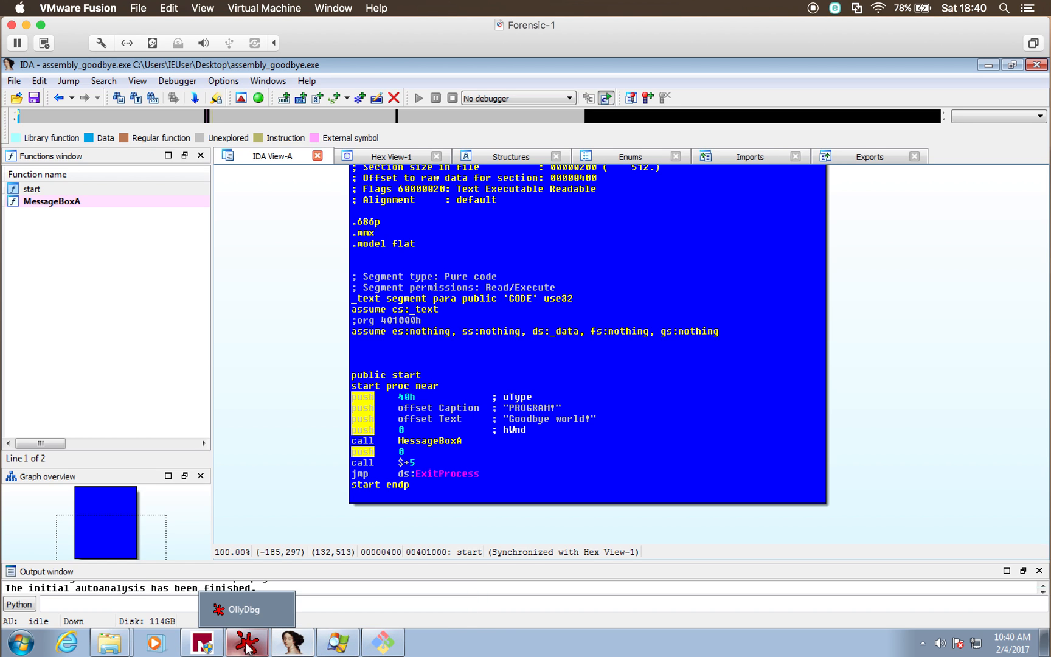
click(339, 645)
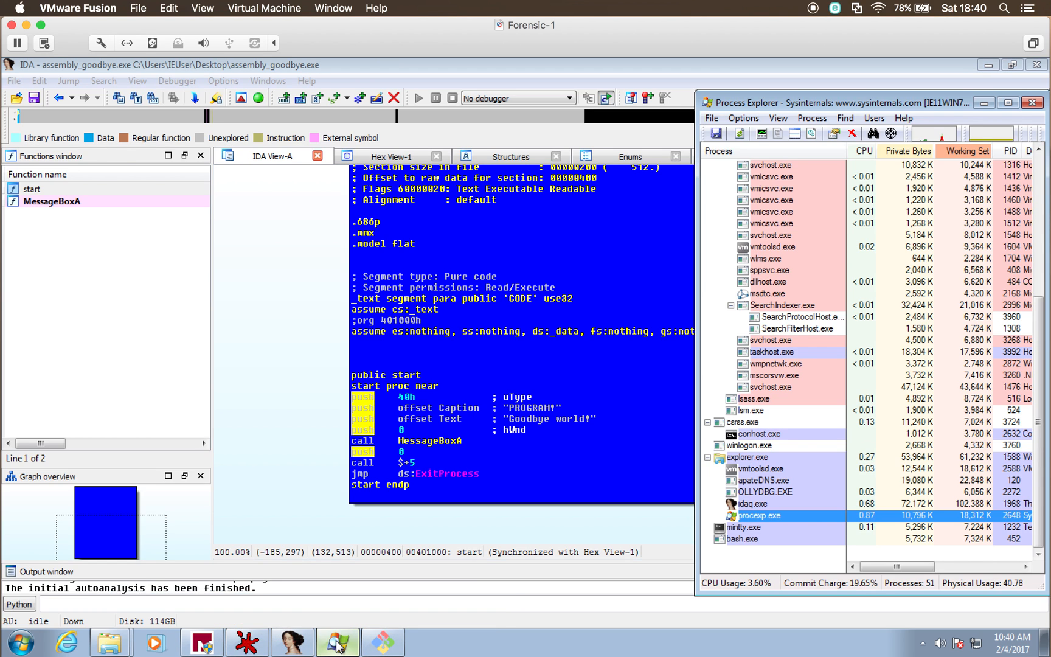
click(15, 647)
text(h)
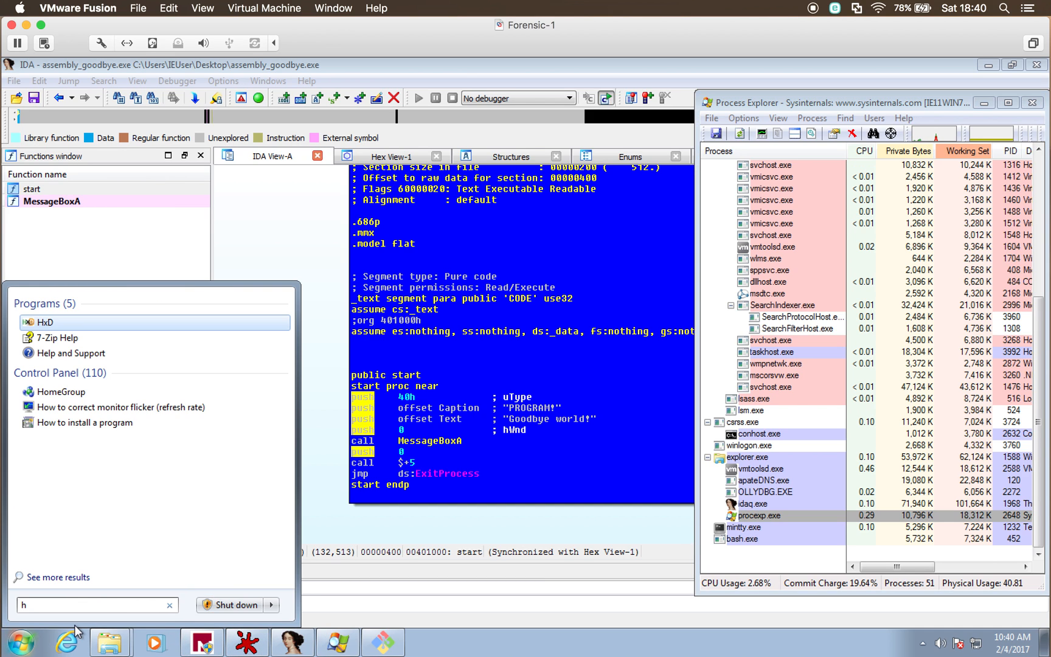
text(xd)
key(Return)
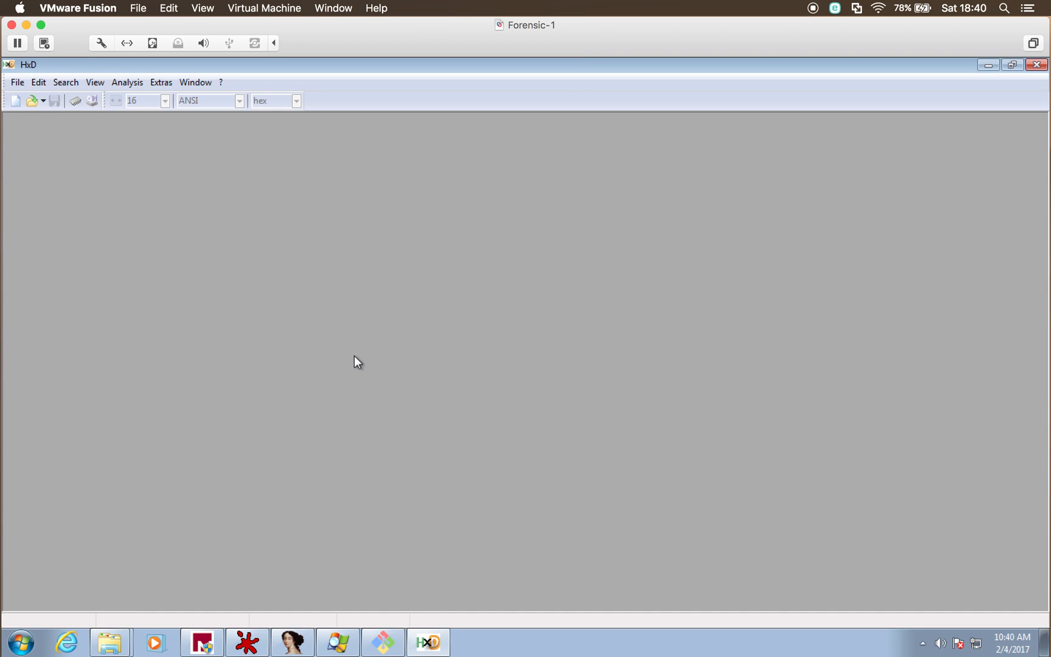
Step: Open the infected assembly_goodbye.exe from the Desktop in HxD
click(33, 101)
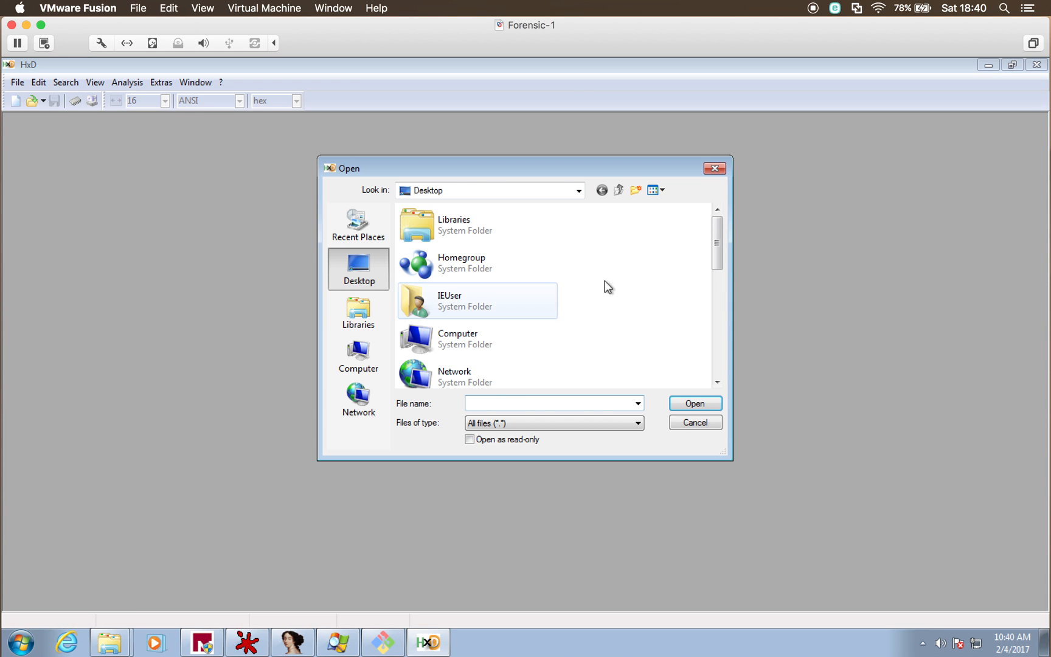
drag(718, 262, 716, 376)
scroll(717, 365, up, 5)
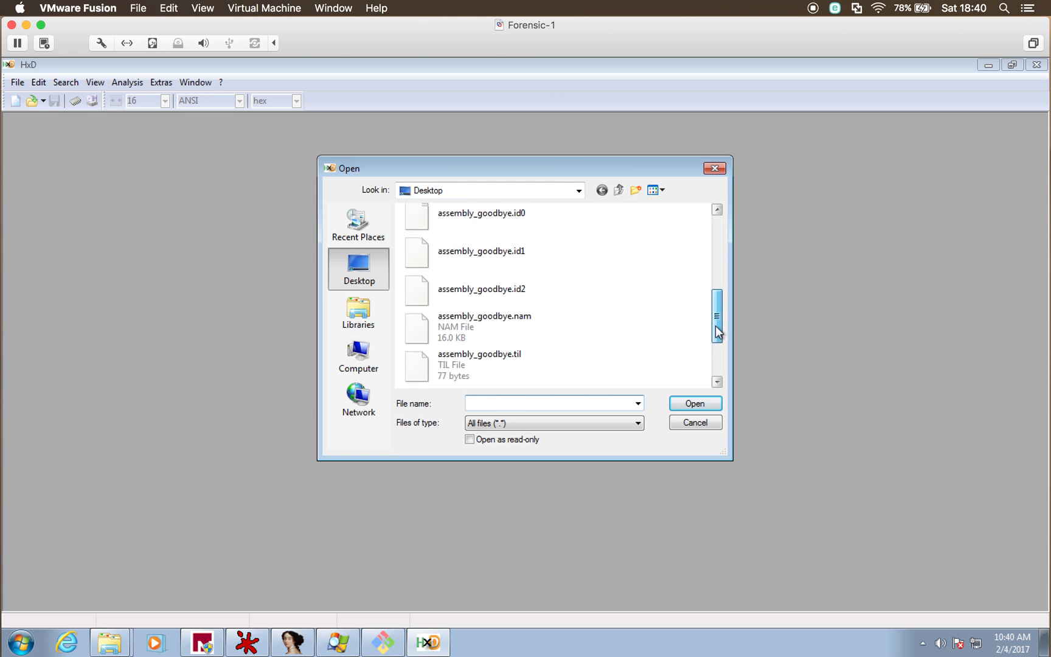
click(466, 312)
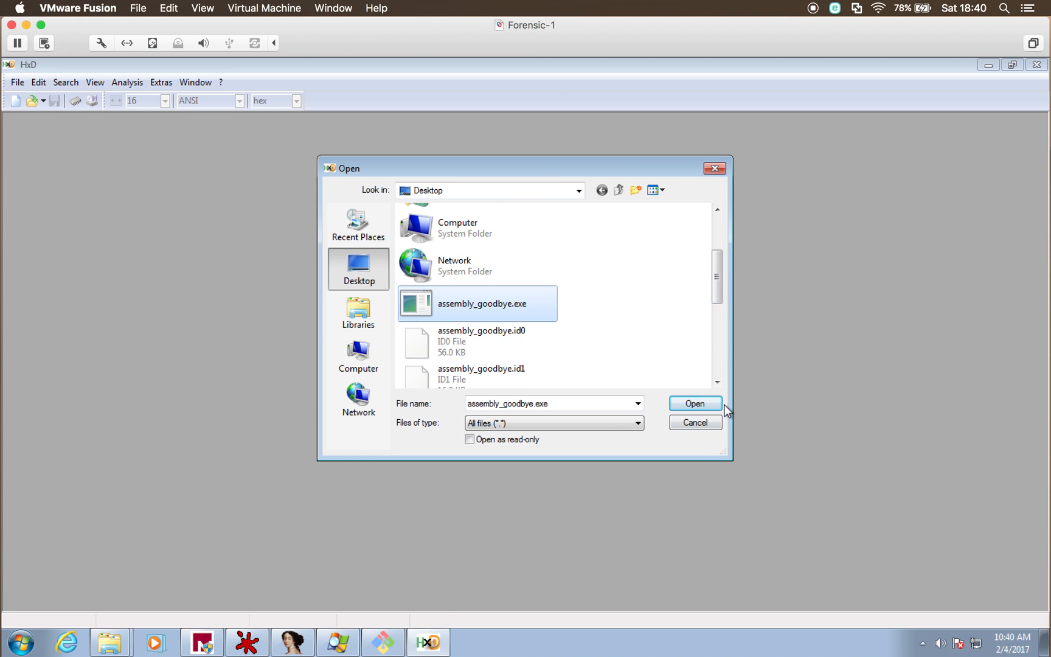
click(706, 401)
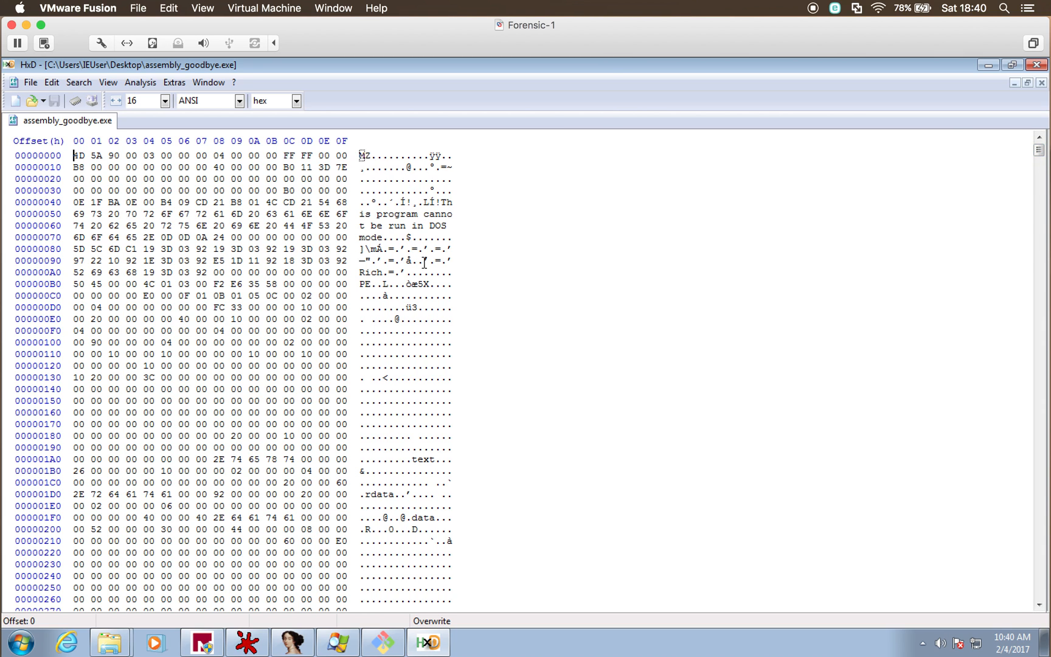
Step: Examine the modified hex contents of assembly_goodbye.exe through to the file's end, and minimise HxD
drag(1038, 151, 1048, 377)
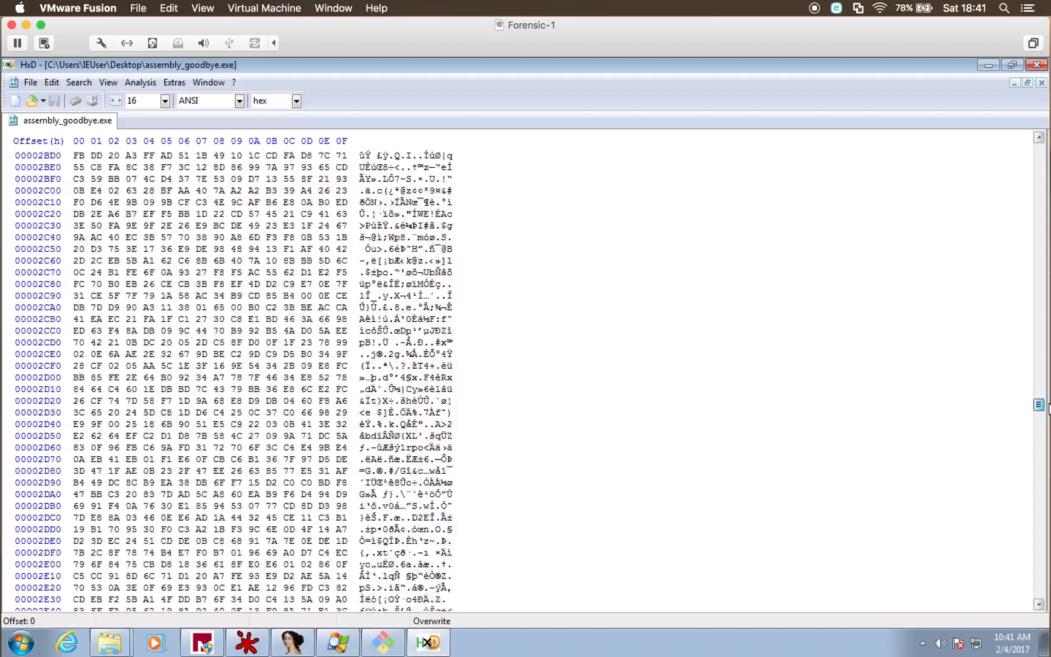
drag(1049, 418, 1049, 585)
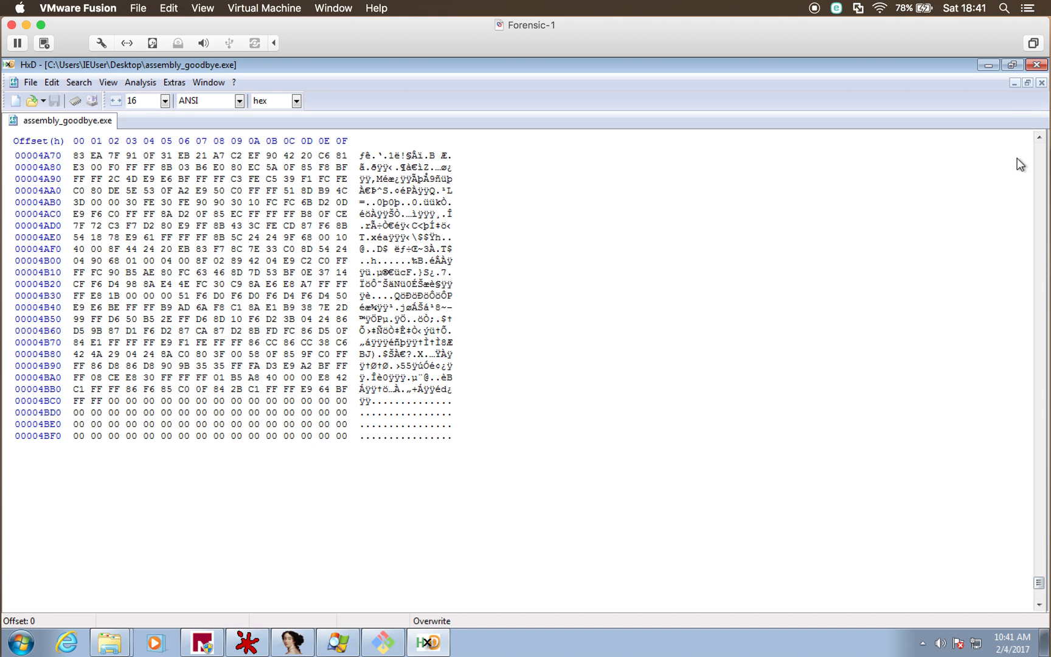
click(989, 65)
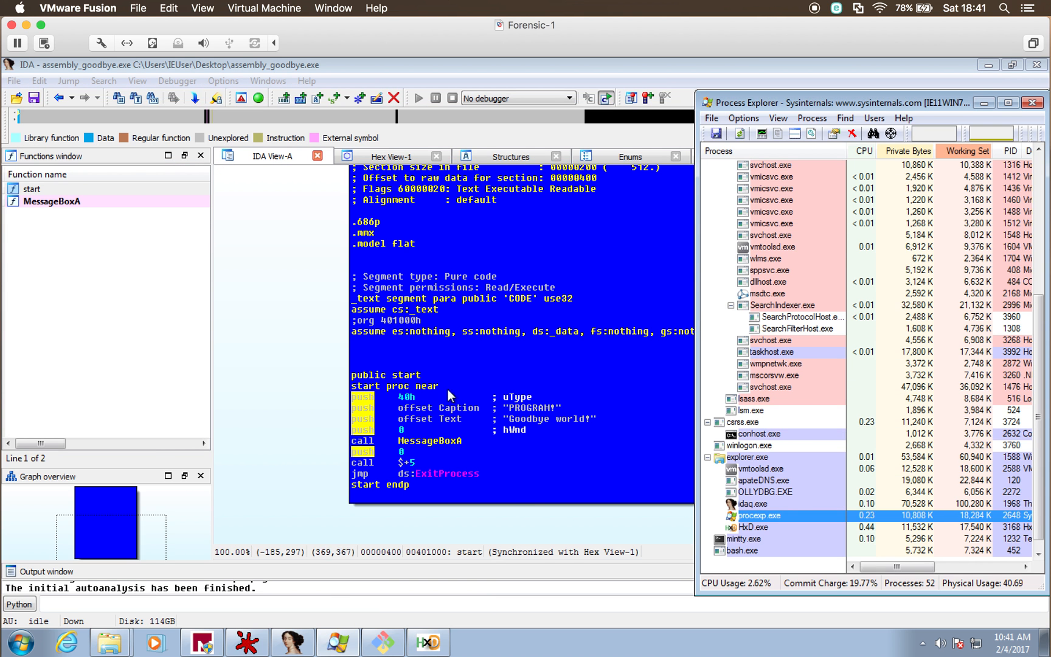
Step: Close the current IDA database without saving and reload assembly_goodbye.exe from the Desktop as a Portable executable for 80386 (PE)
click(18, 99)
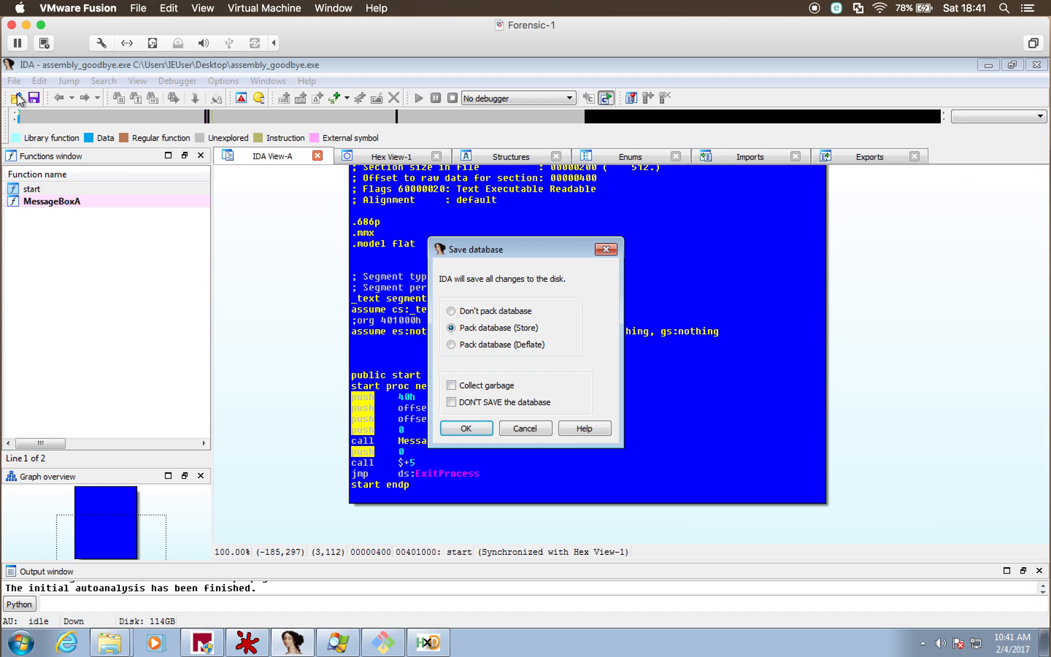
click(451, 402)
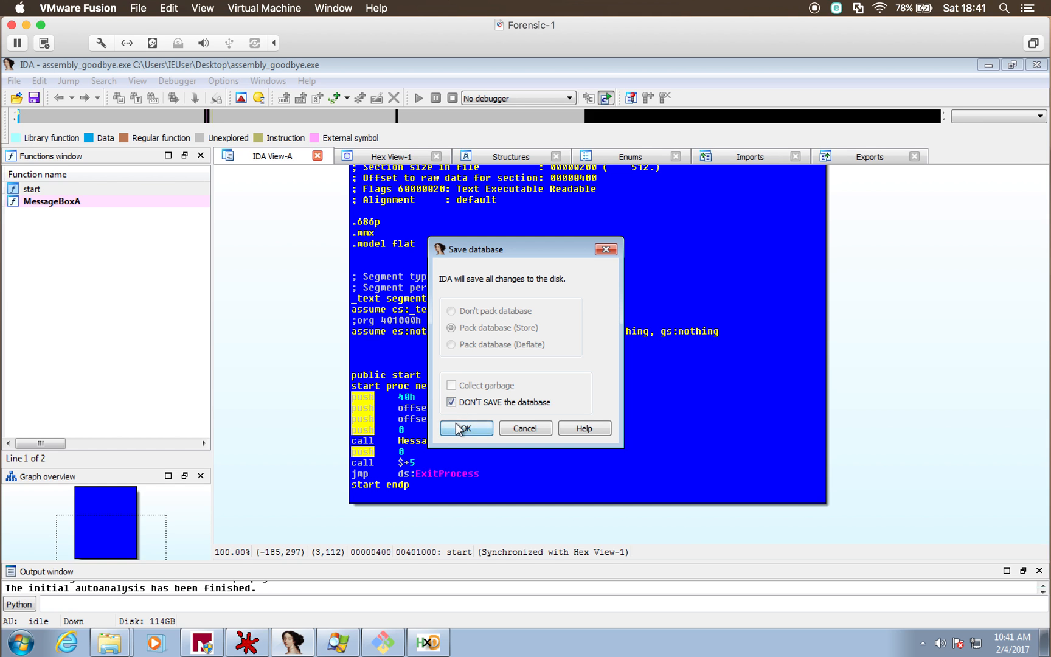
click(461, 427)
click(262, 362)
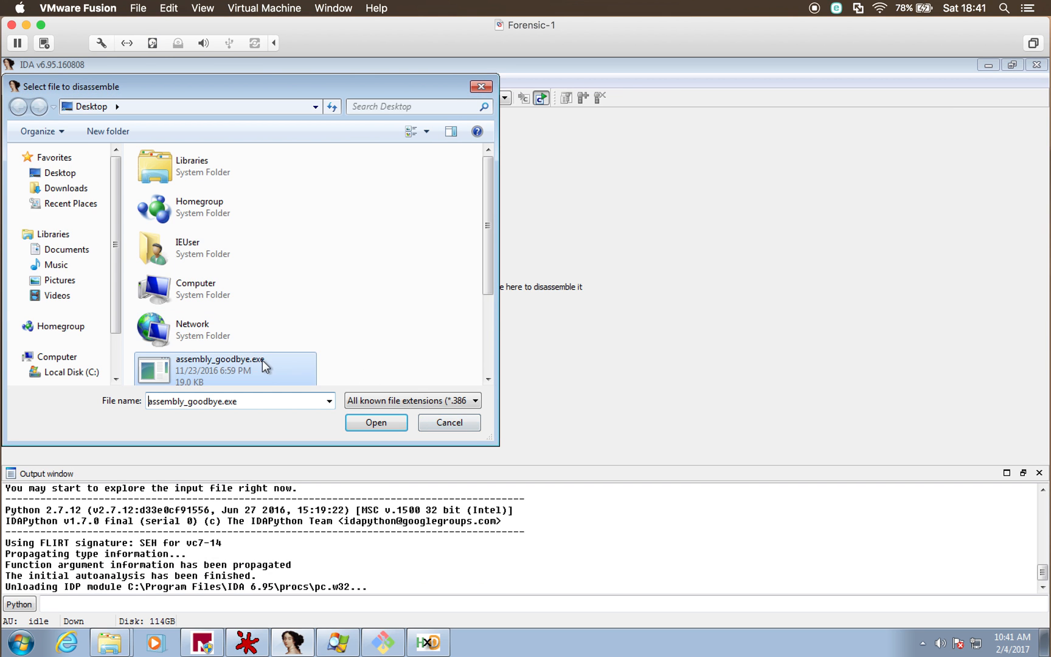
click(386, 422)
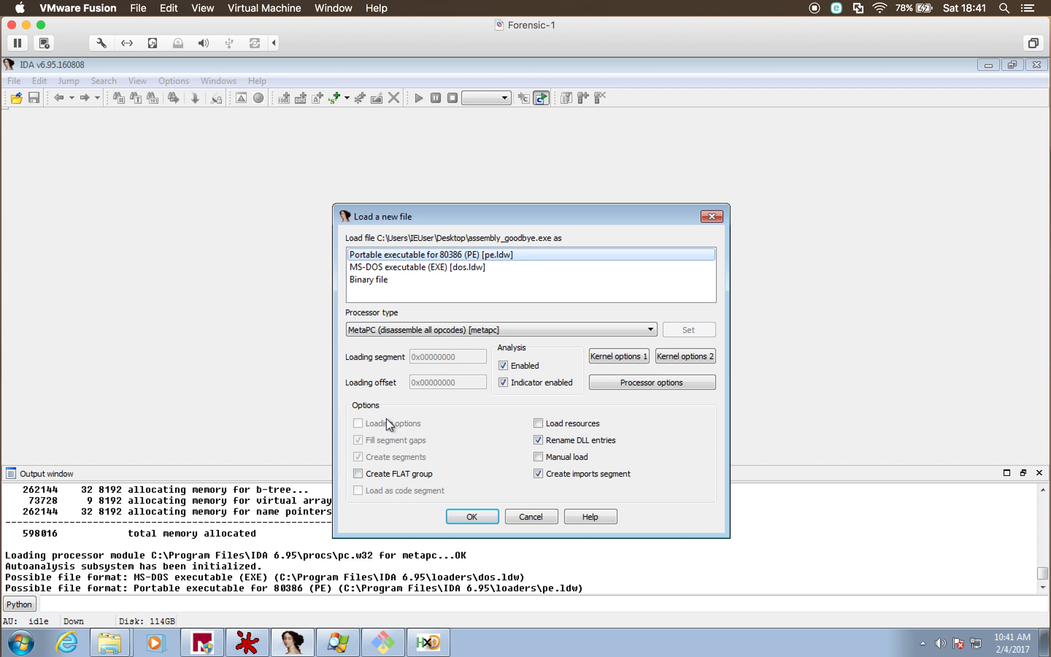
click(483, 519)
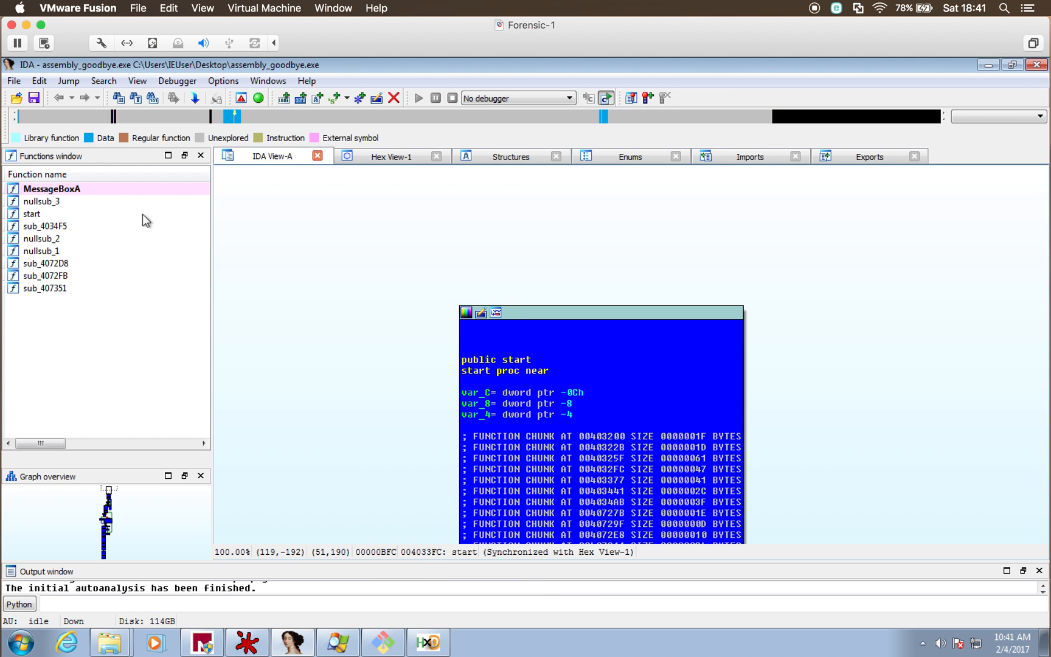
Step: Examine the disassembly graph of the start function, following its function chunks through to the last block
double_click(48, 214)
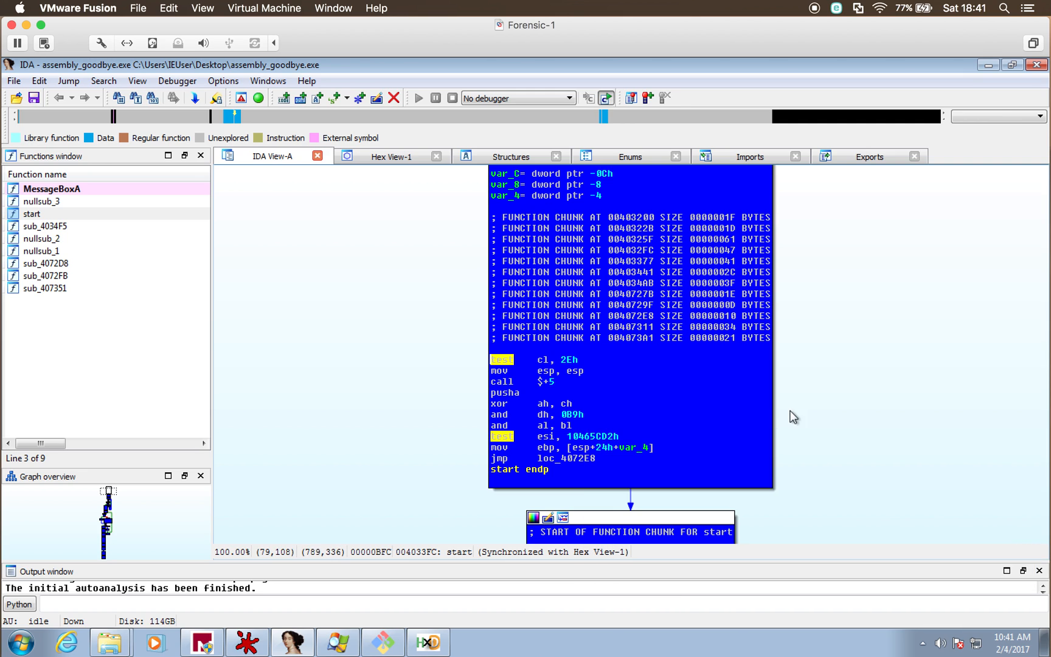
scroll(882, 481, down, 5)
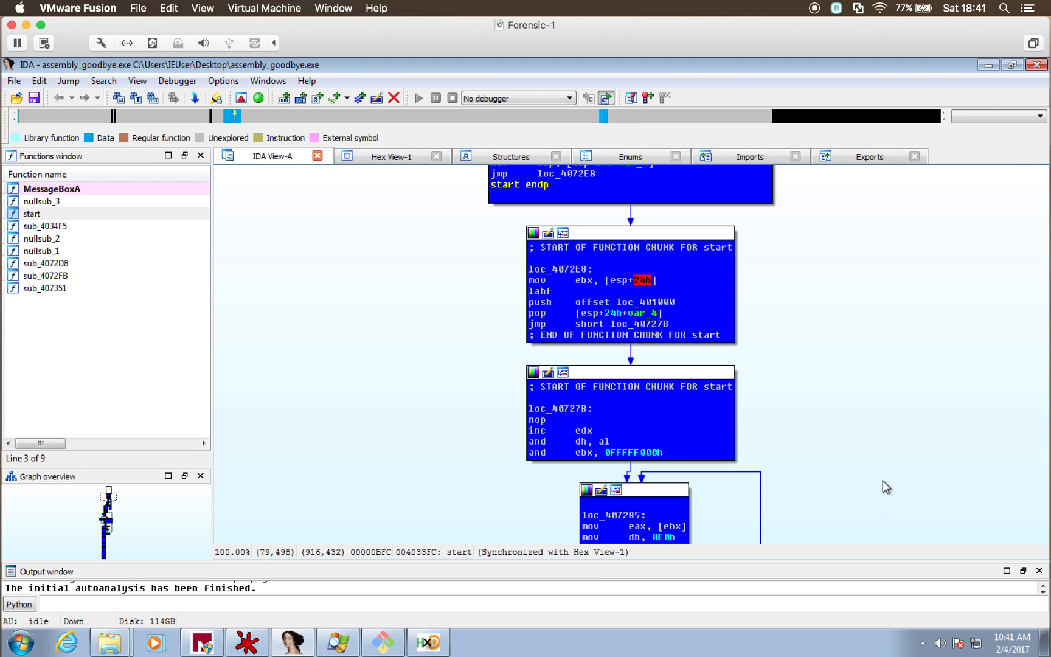
scroll(883, 481, down, 2)
scroll(883, 481, down, 4)
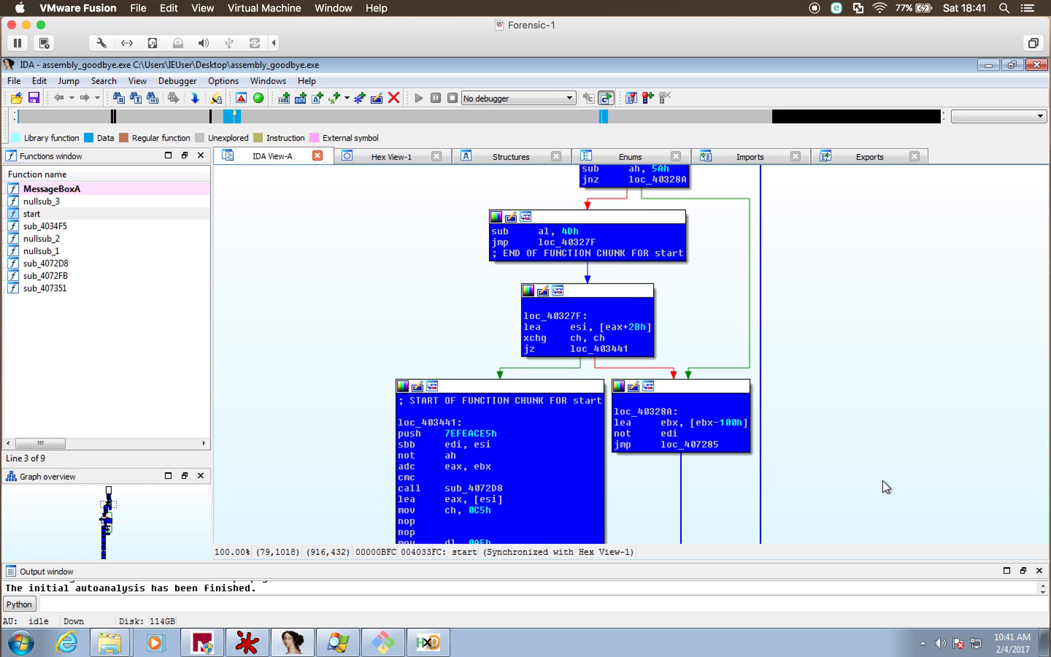
scroll(883, 481, down, 2)
scroll(883, 481, down, 4)
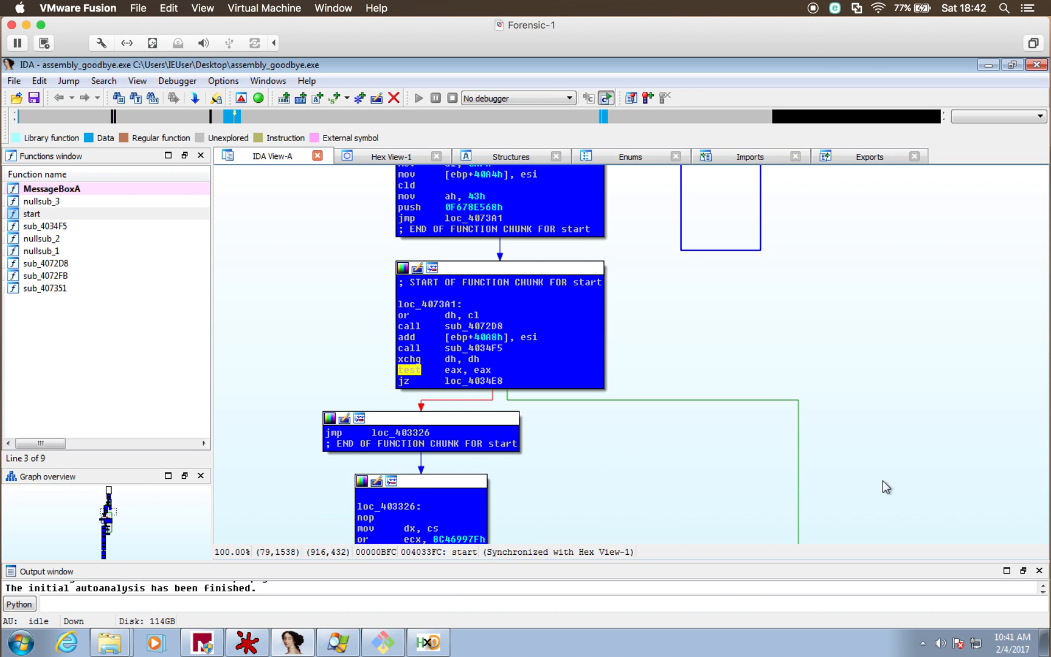
scroll(883, 480, down, 4)
scroll(883, 480, down, 4)
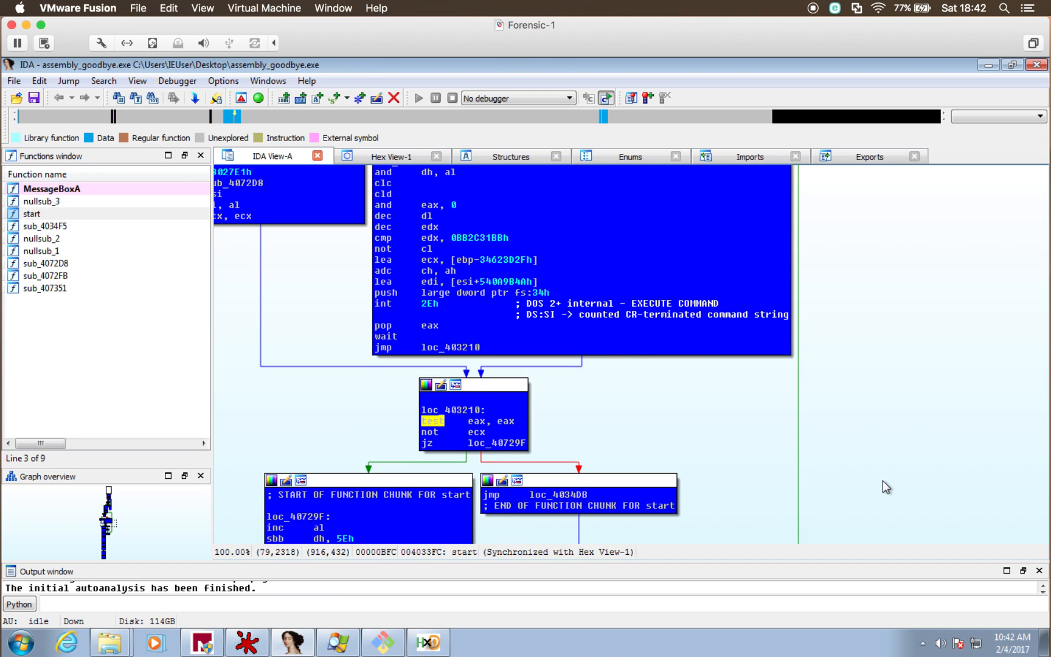
scroll(883, 481, down, 5)
scroll(882, 481, up, 3)
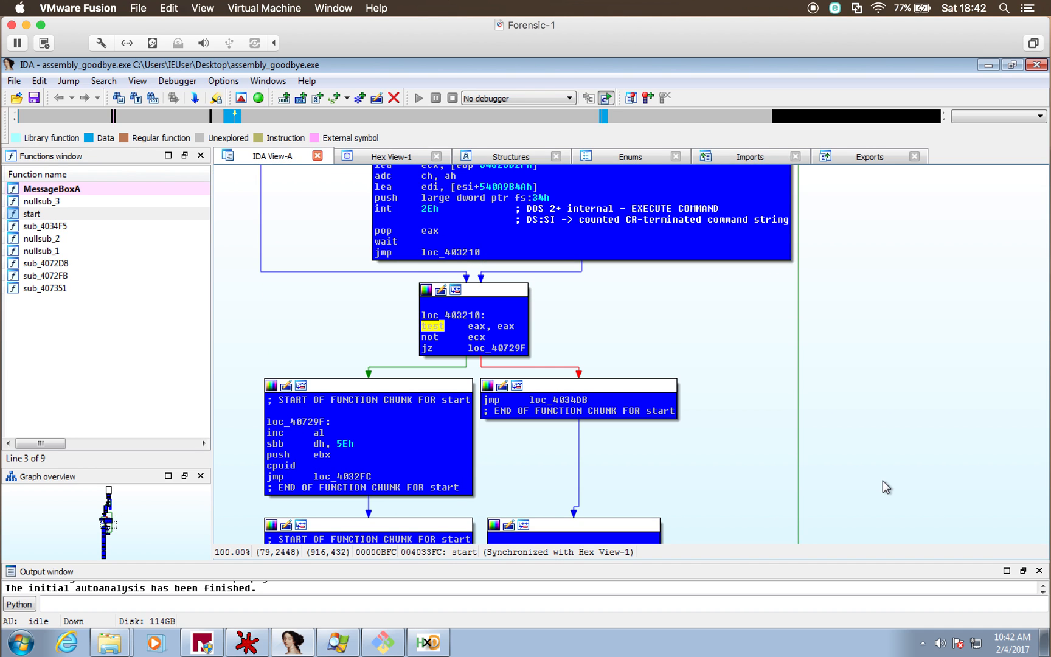
scroll(882, 480, down, 5)
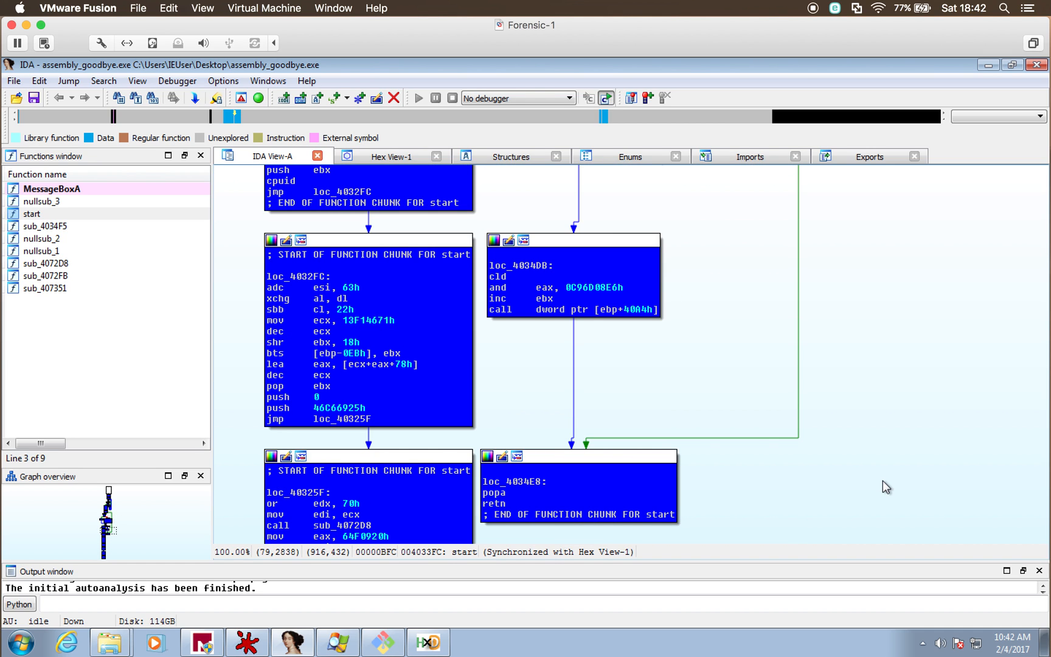
scroll(883, 480, down, 5)
scroll(883, 481, down, 19)
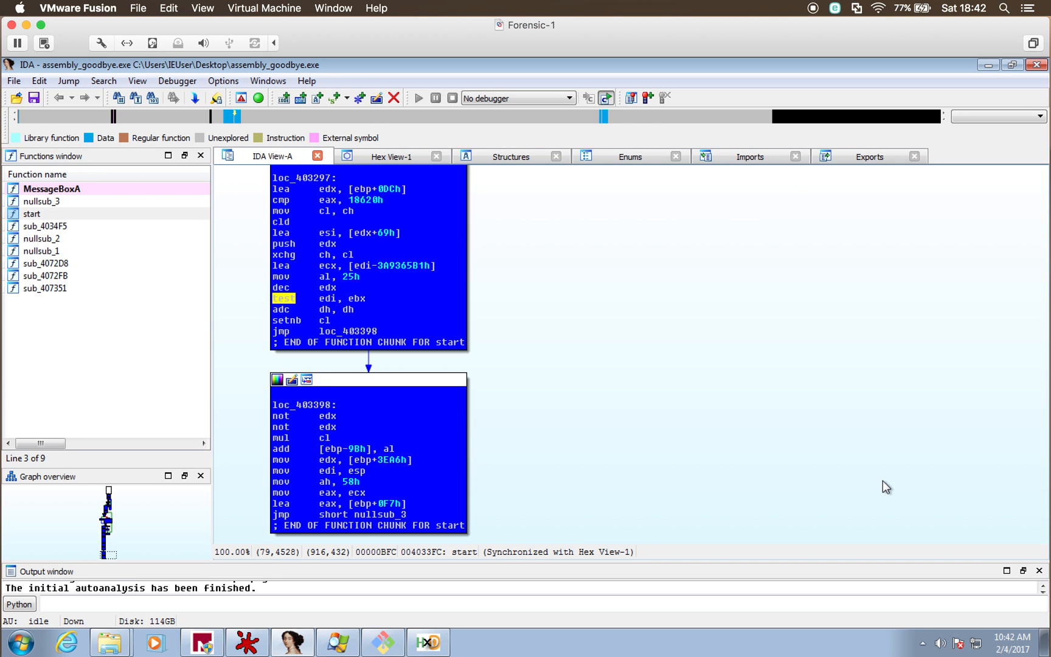
scroll(883, 481, up, 3)
scroll(883, 481, up, 3)
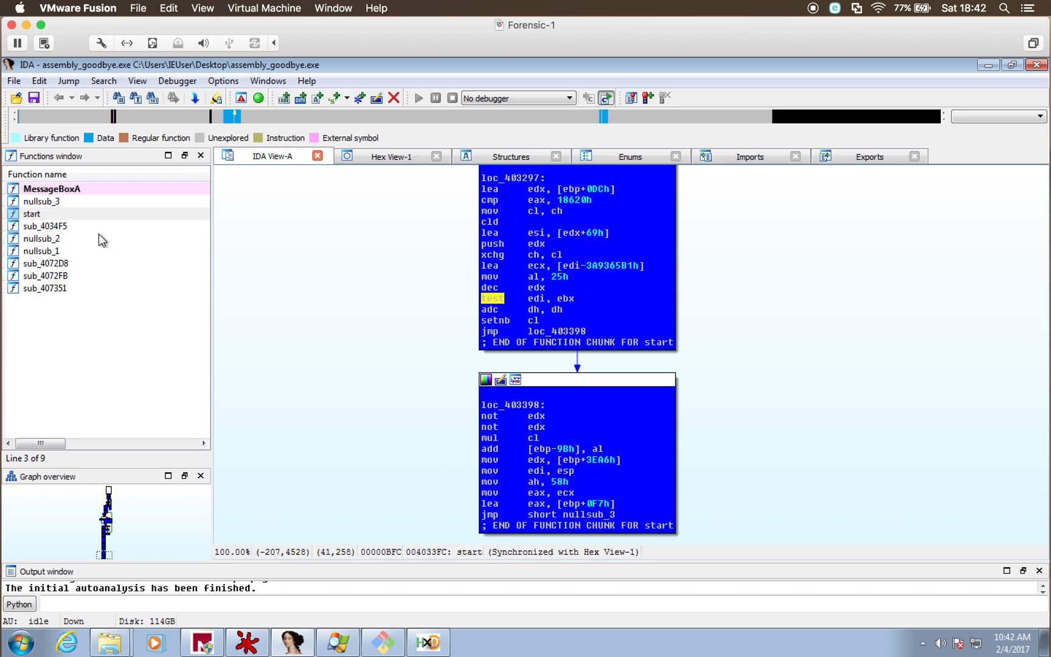
Step: Inspect the disassembly of MessageBoxA and nullsub_3, and return to the start function
double_click(58, 190)
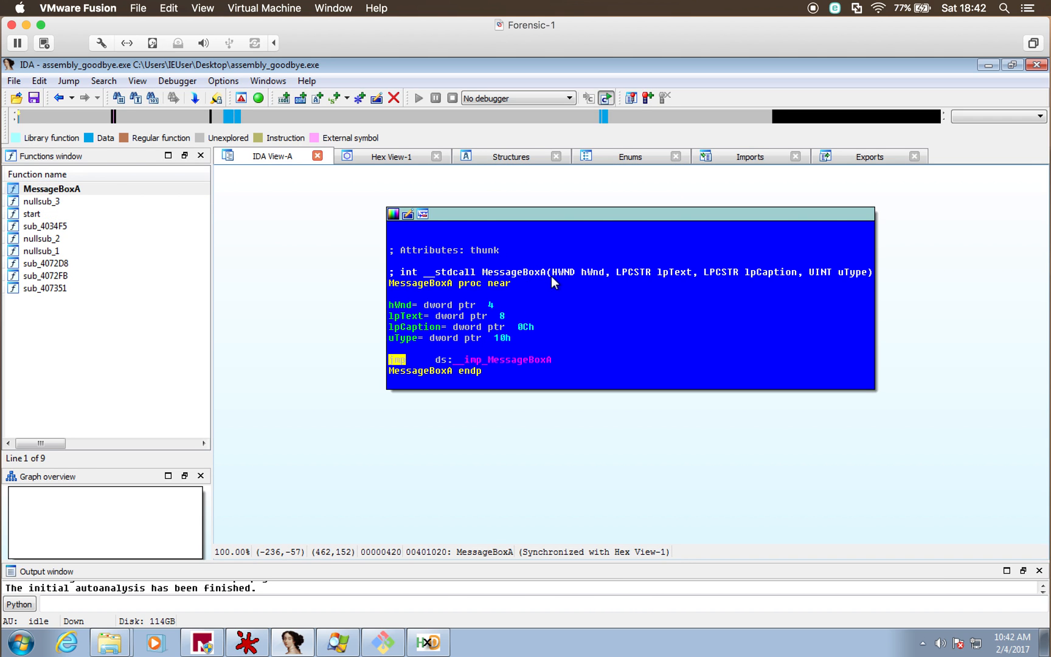
click(56, 201)
double_click(57, 202)
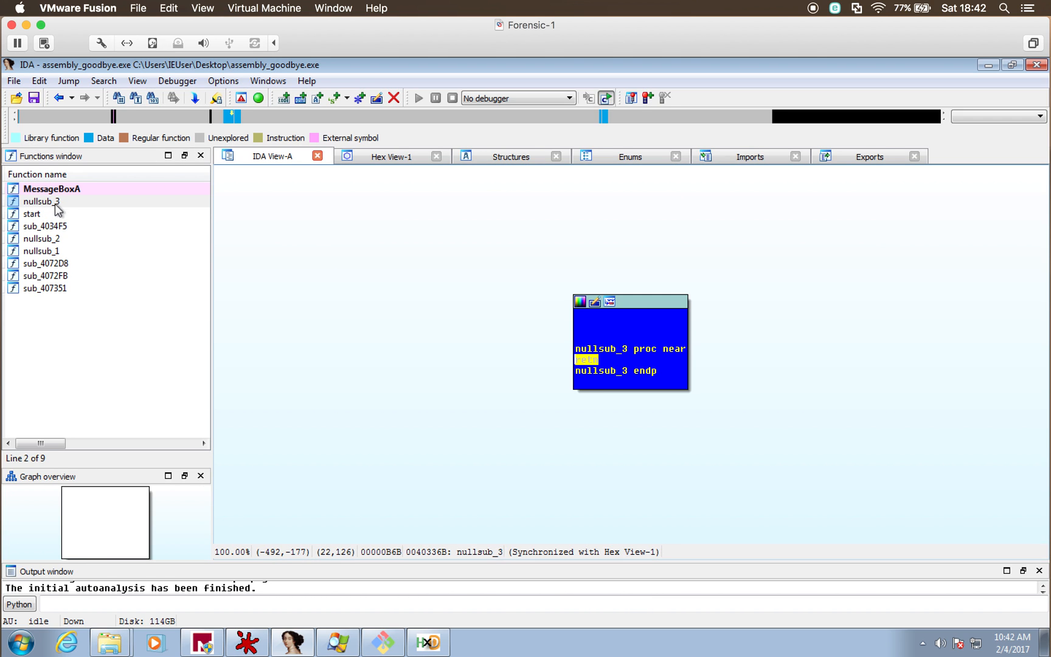
double_click(44, 214)
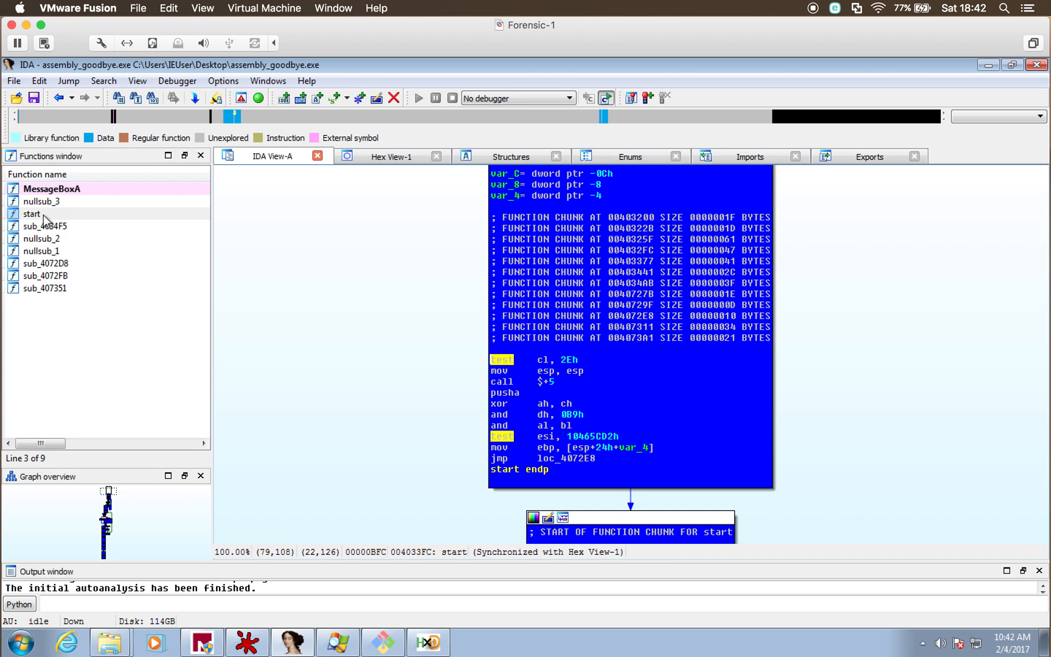
Step: List the program's strings and inspect the "Goodbye world!" definition in the .data segment
click(138, 82)
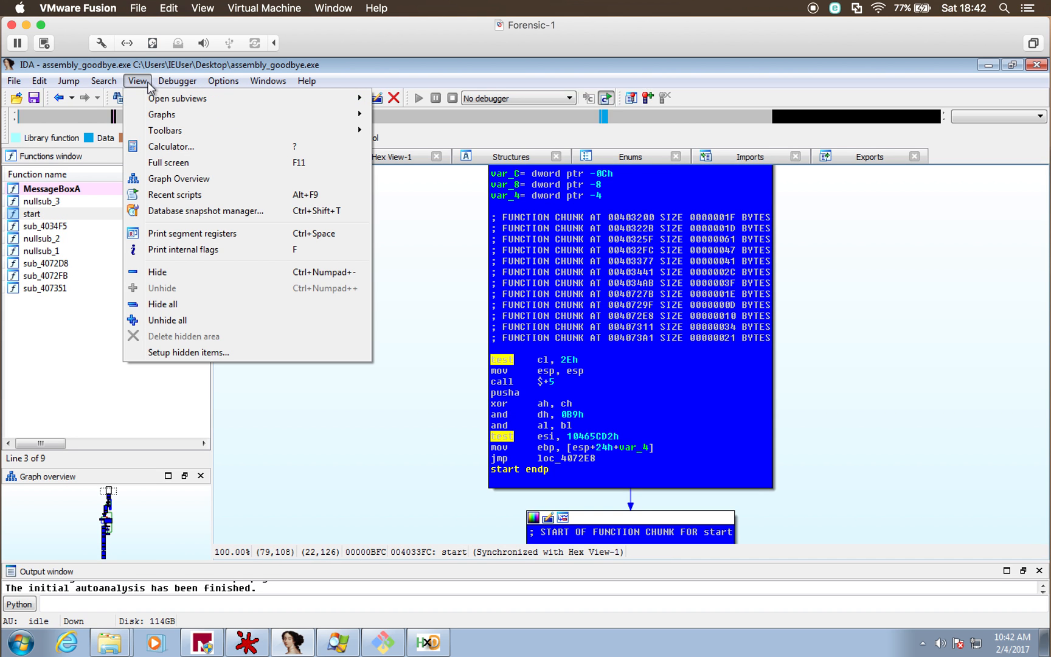
mouse_move(331, 99)
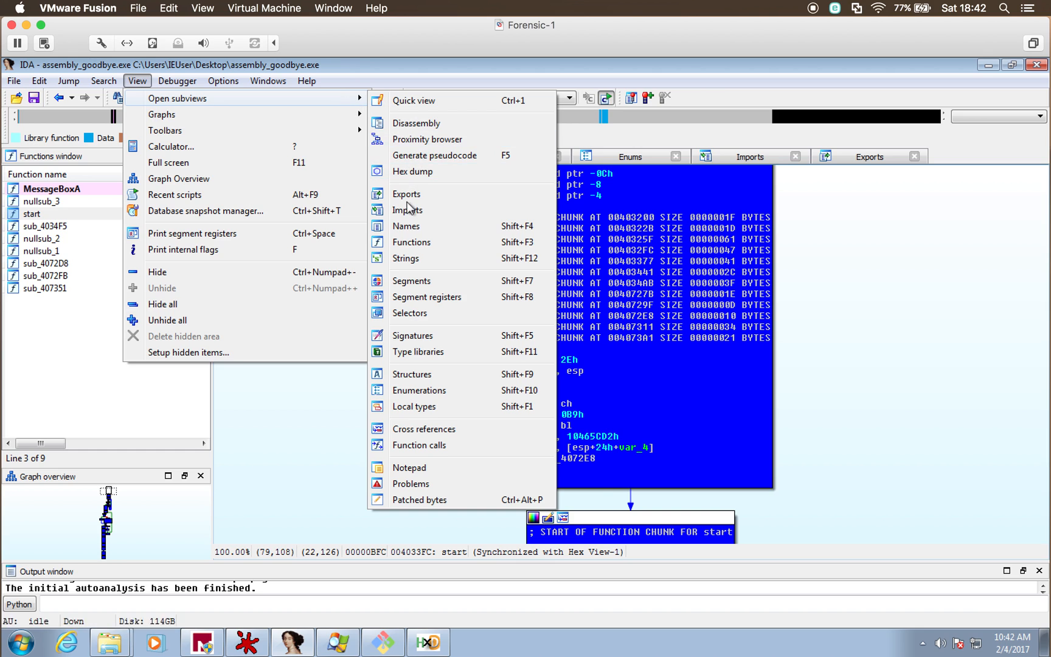
click(401, 258)
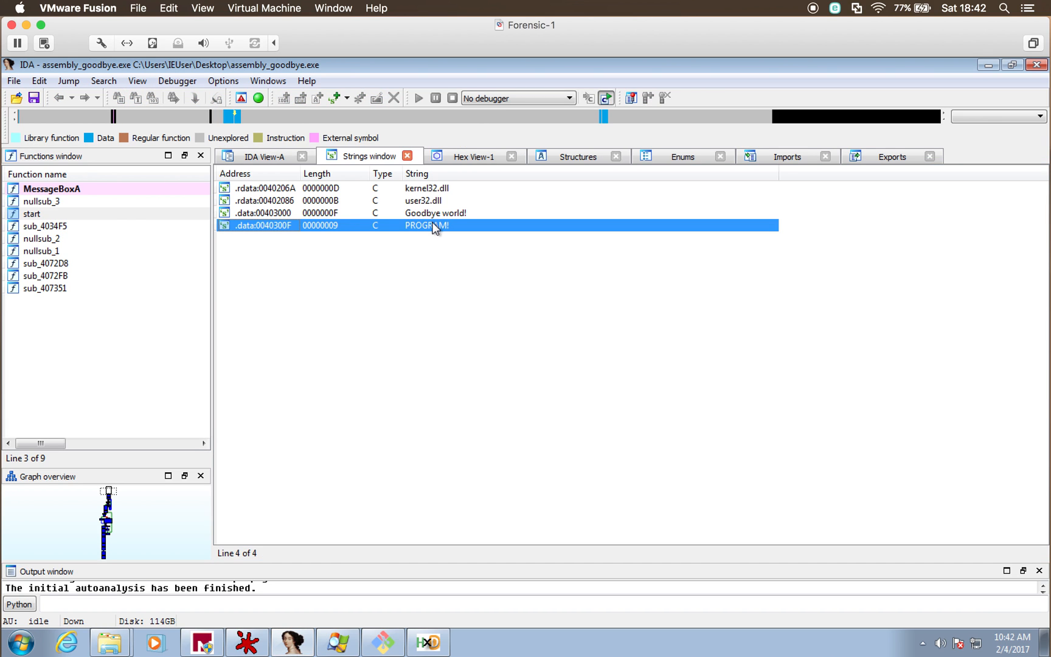
double_click(456, 213)
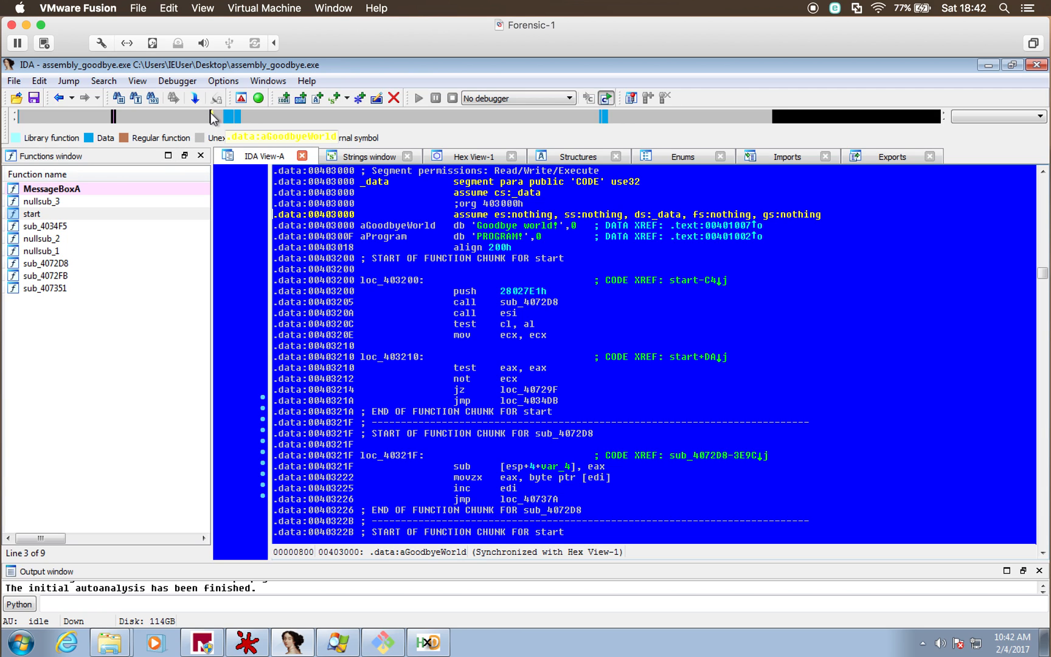
click(383, 226)
click(507, 226)
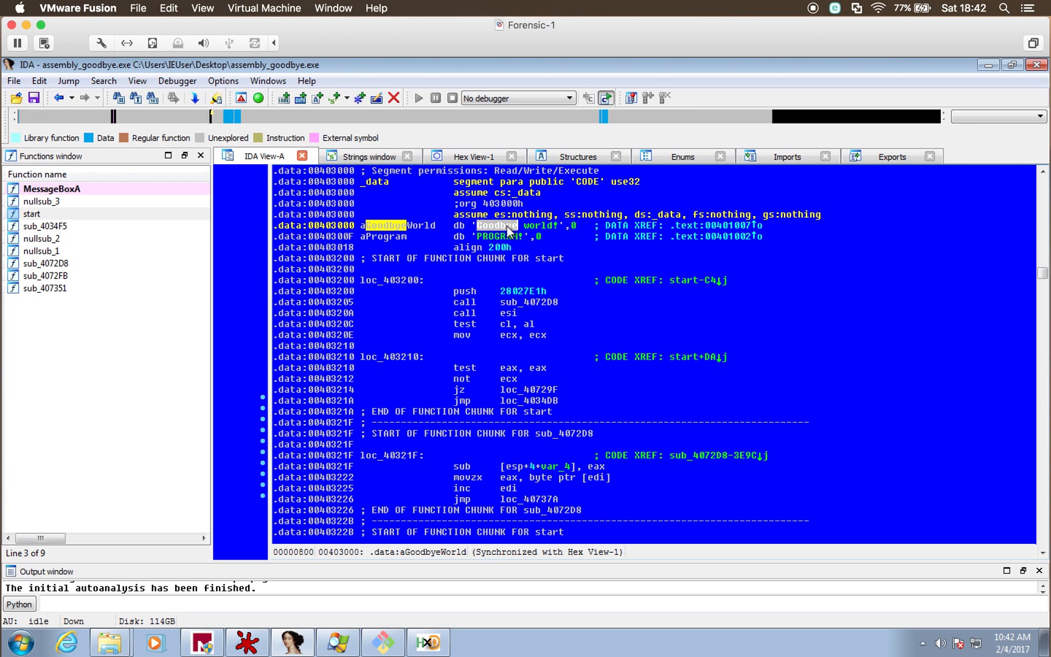
click(459, 226)
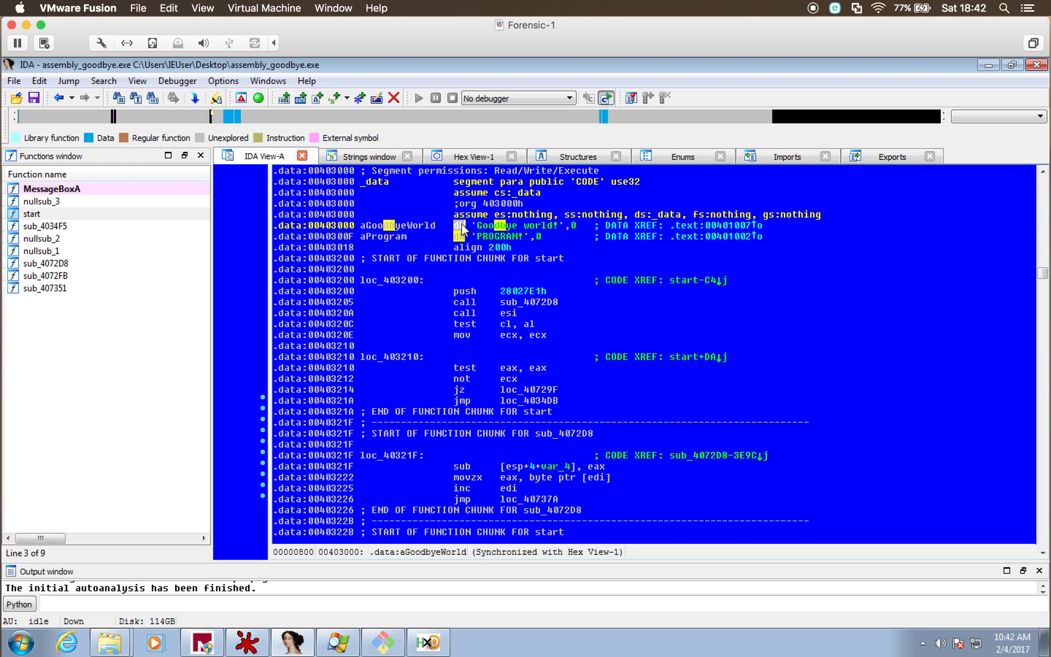
Step: Follow the cross-reference of the "Goodbye world!" string to .text:00401007 and inspect the push instruction there
double_click(724, 226)
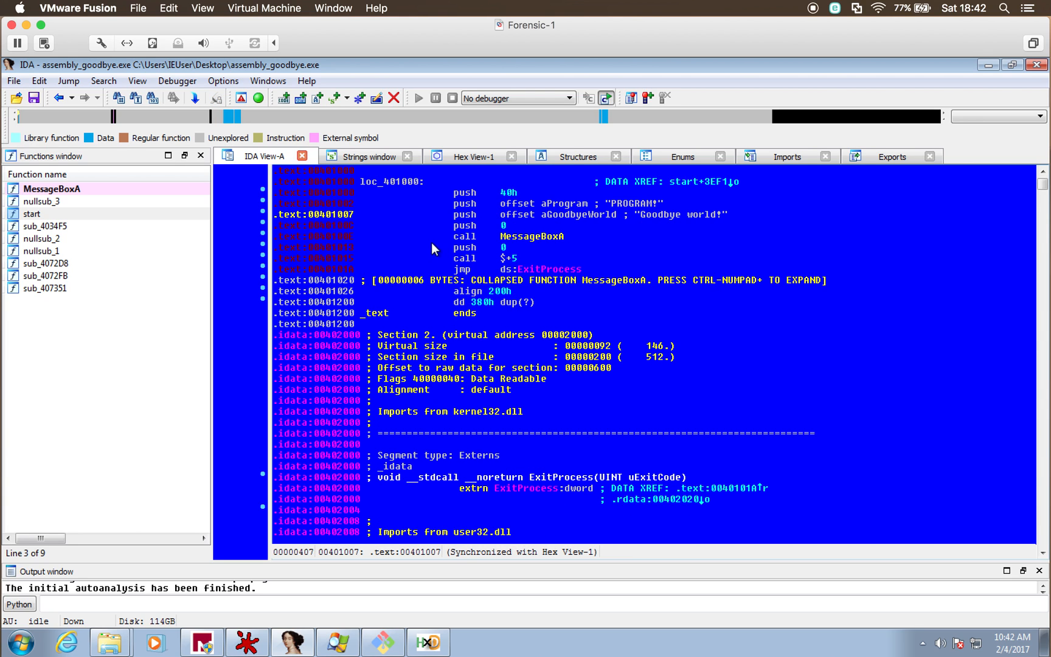
click(660, 214)
mouse_move(584, 217)
click(471, 214)
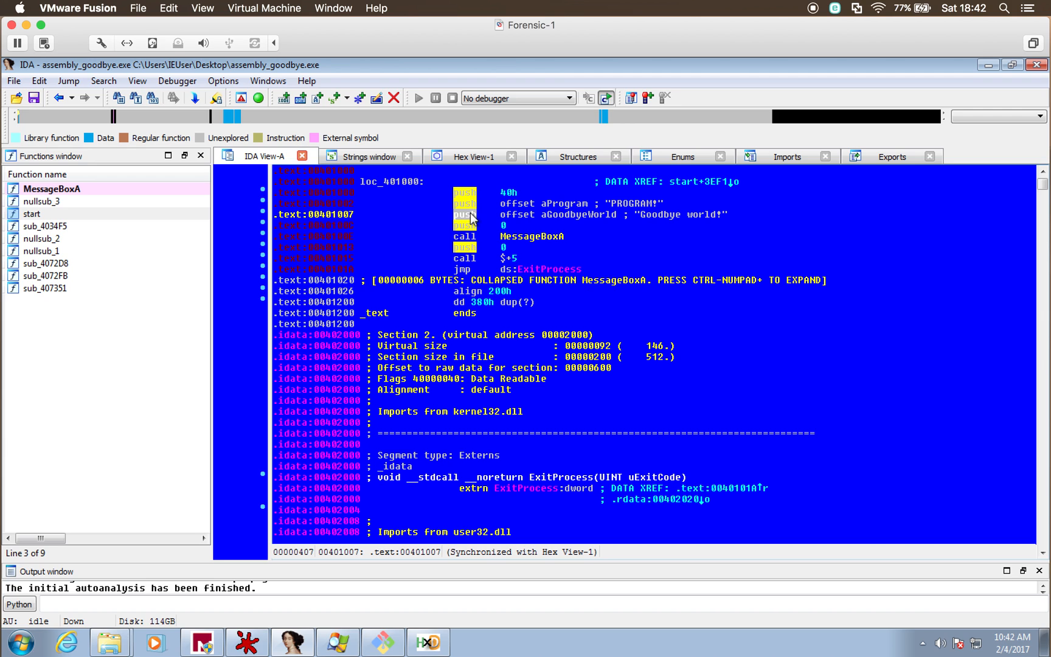
Step: Inspect the remaining functions in order from sub_4034F5 to sub_407351, viewing the last one through to its end
click(64, 228)
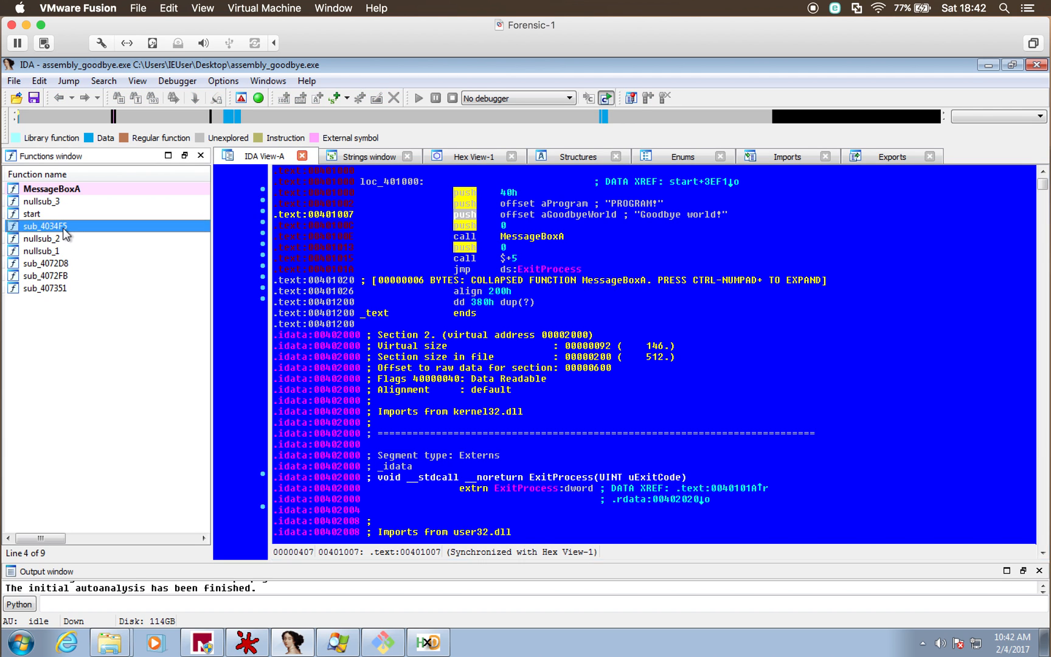
double_click(64, 227)
double_click(63, 237)
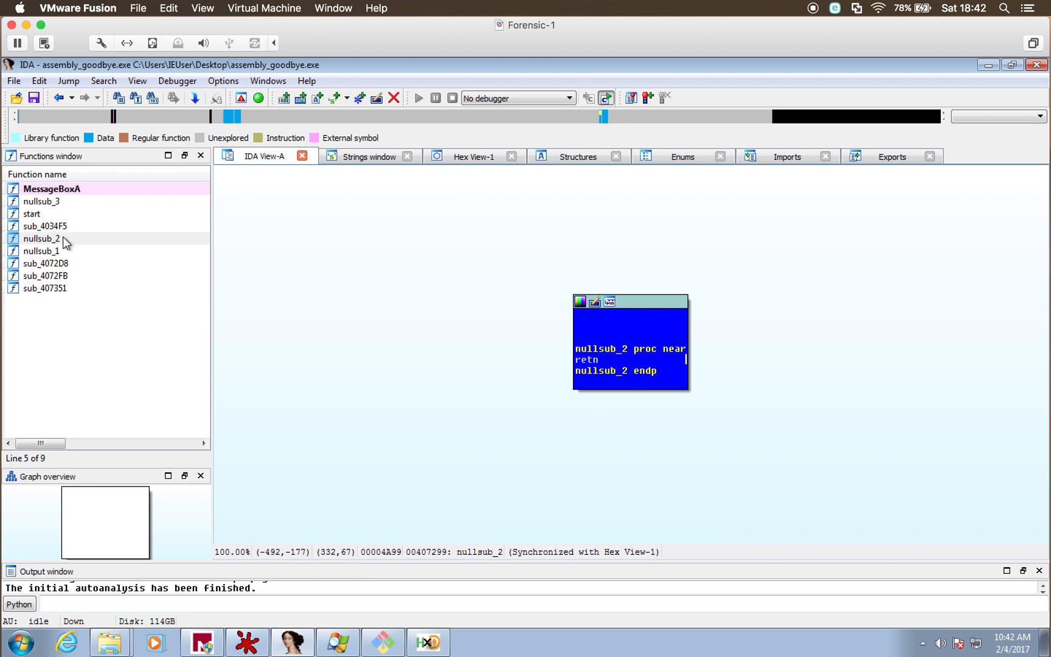
double_click(62, 246)
double_click(66, 259)
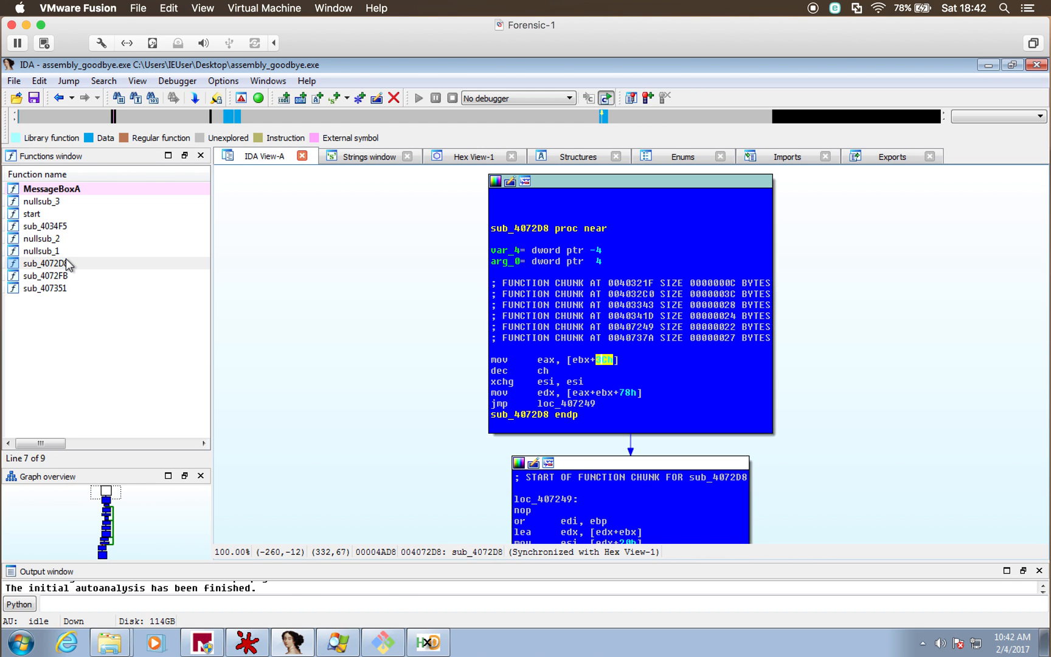
double_click(64, 274)
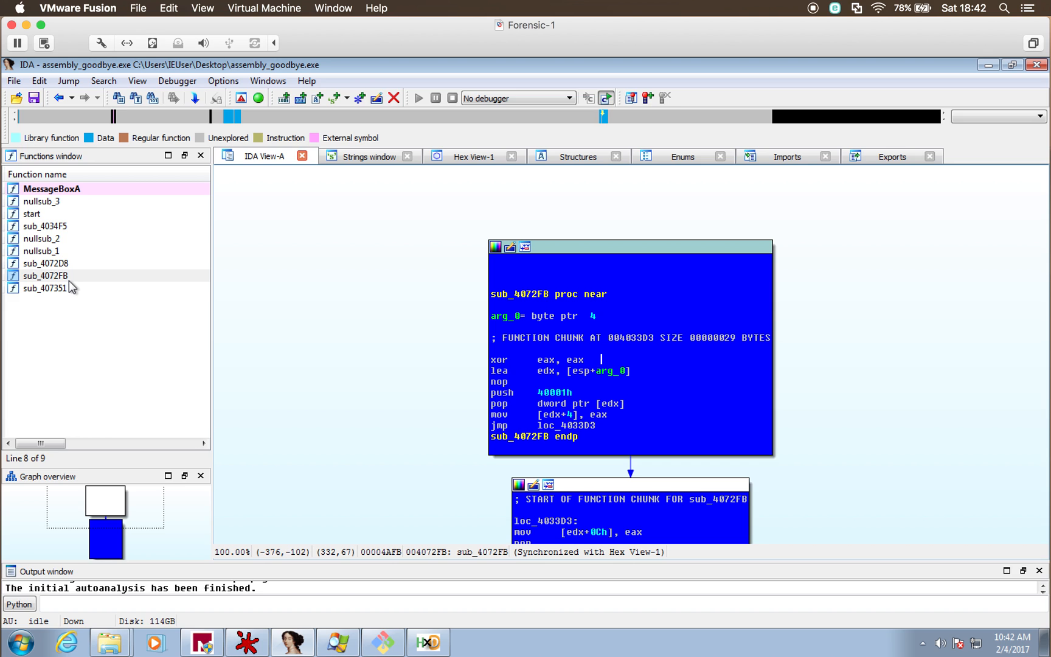
double_click(67, 288)
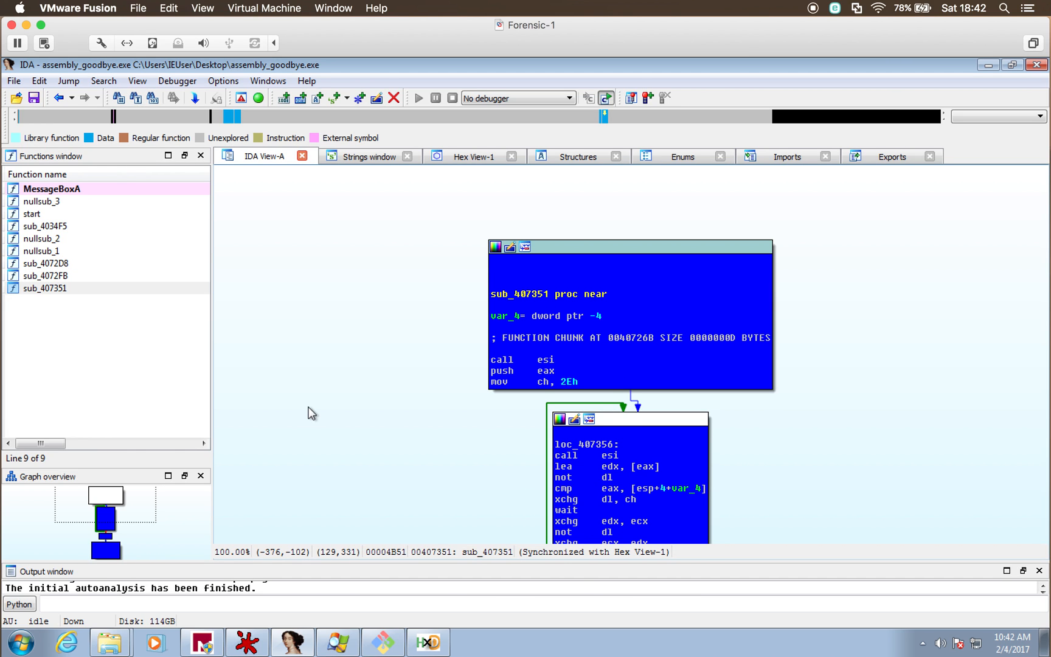
scroll(307, 412, down, 10)
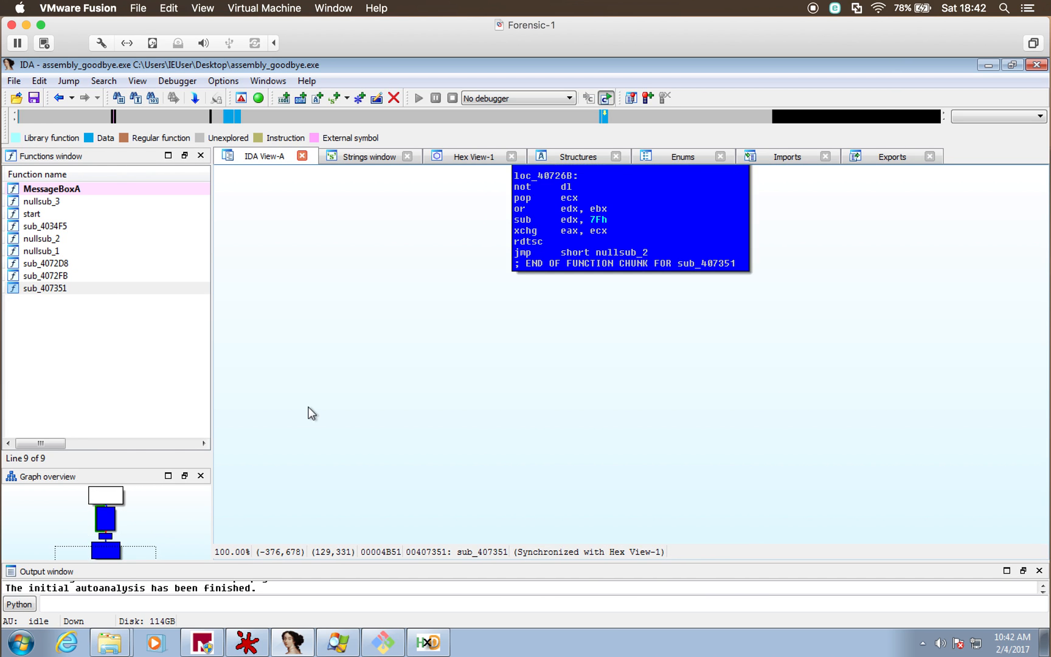
Step: Reopen the start function and review its whole graph down to the final block and back to the entry block
double_click(67, 214)
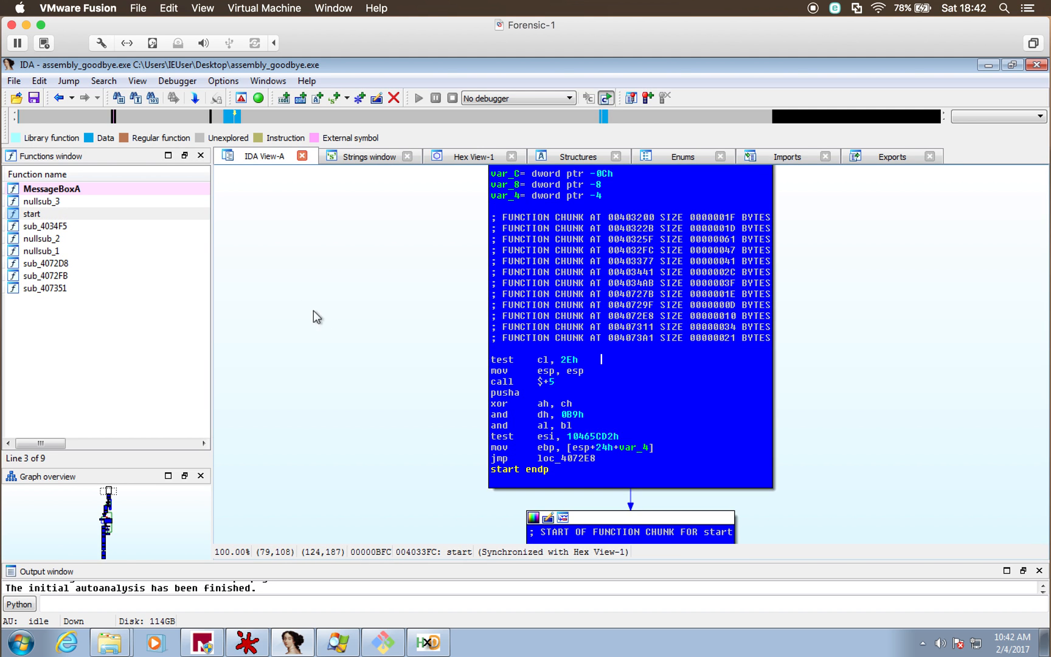
scroll(319, 334, down, 4)
scroll(322, 336, down, 18)
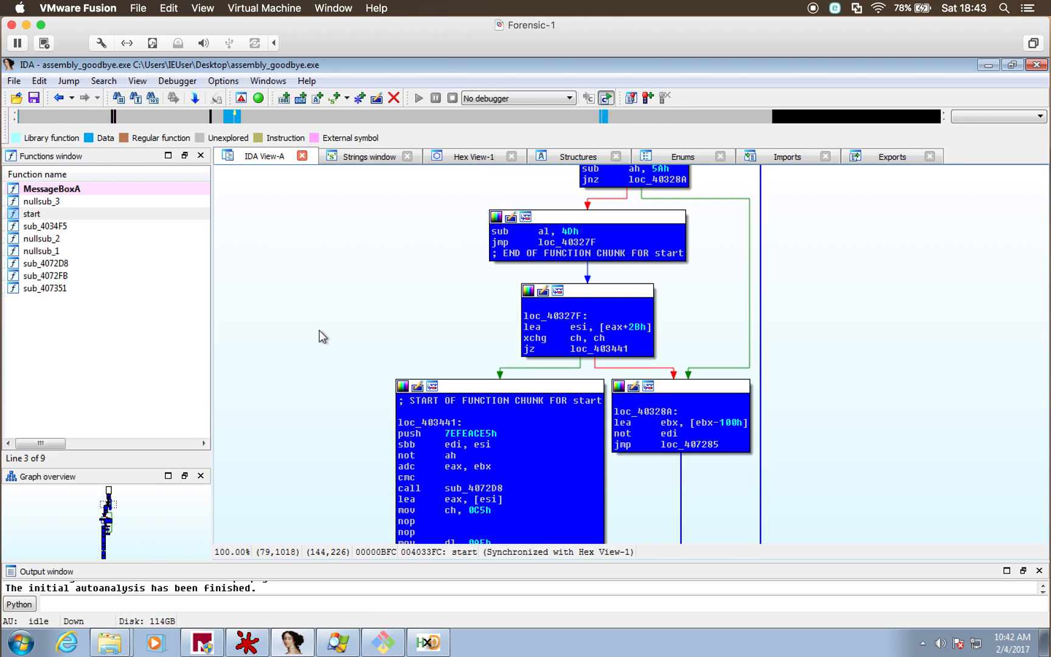
scroll(323, 336, down, 4)
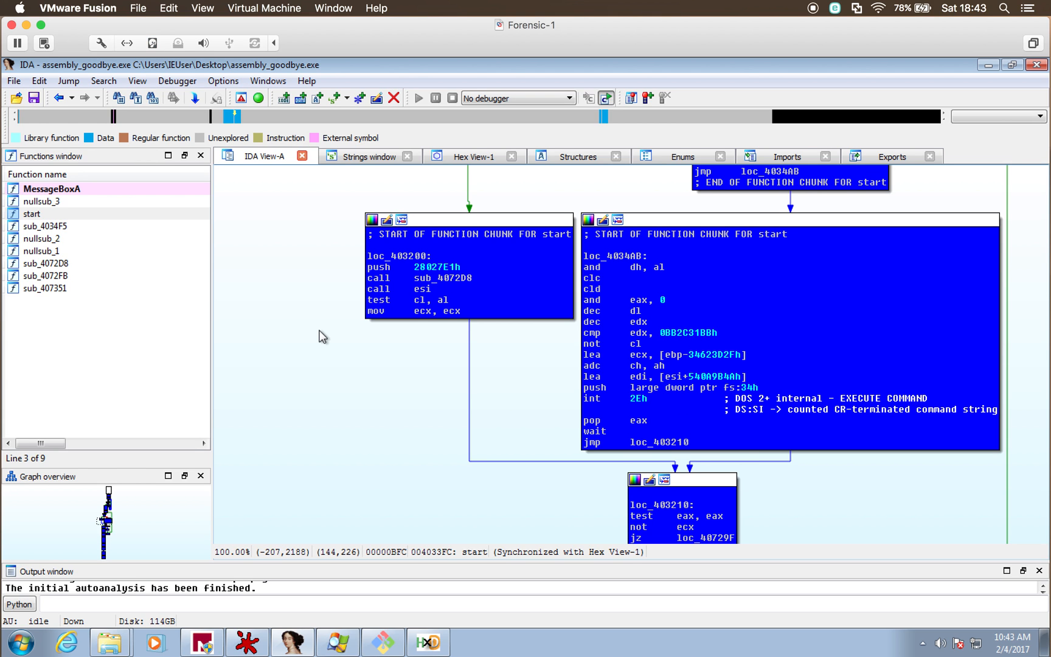
scroll(323, 336, down, 15)
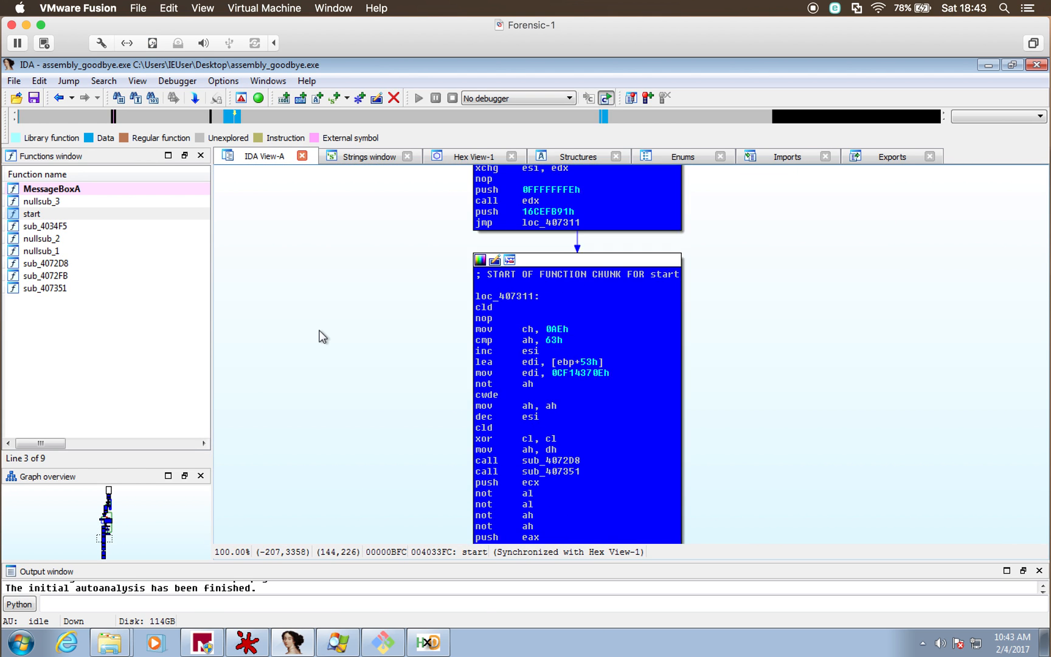
scroll(323, 337, down, 18)
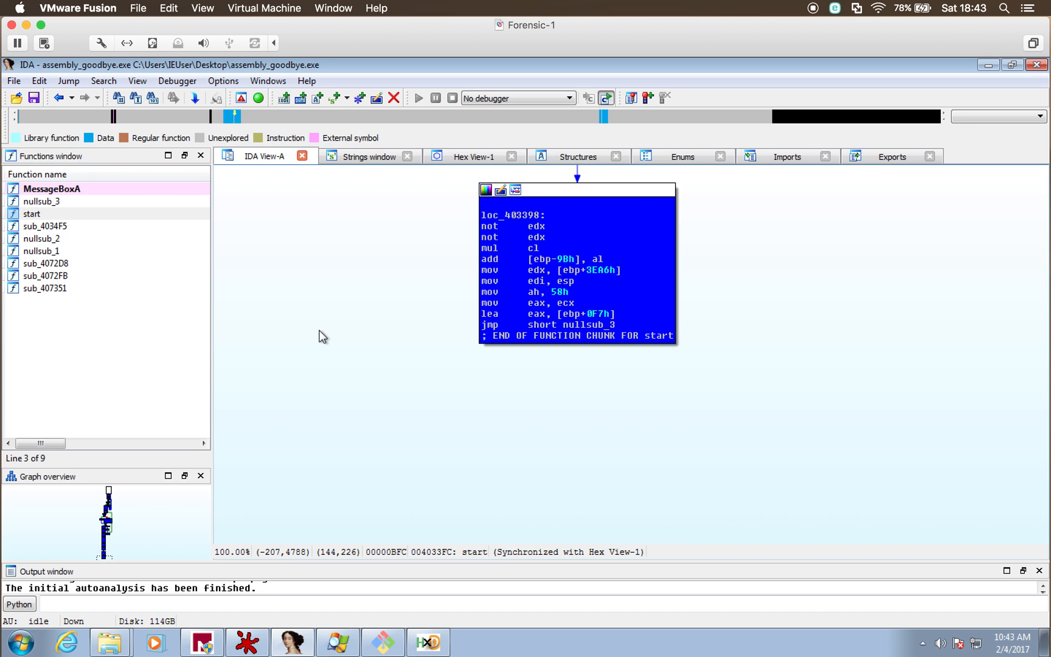
scroll(323, 337, up, 20)
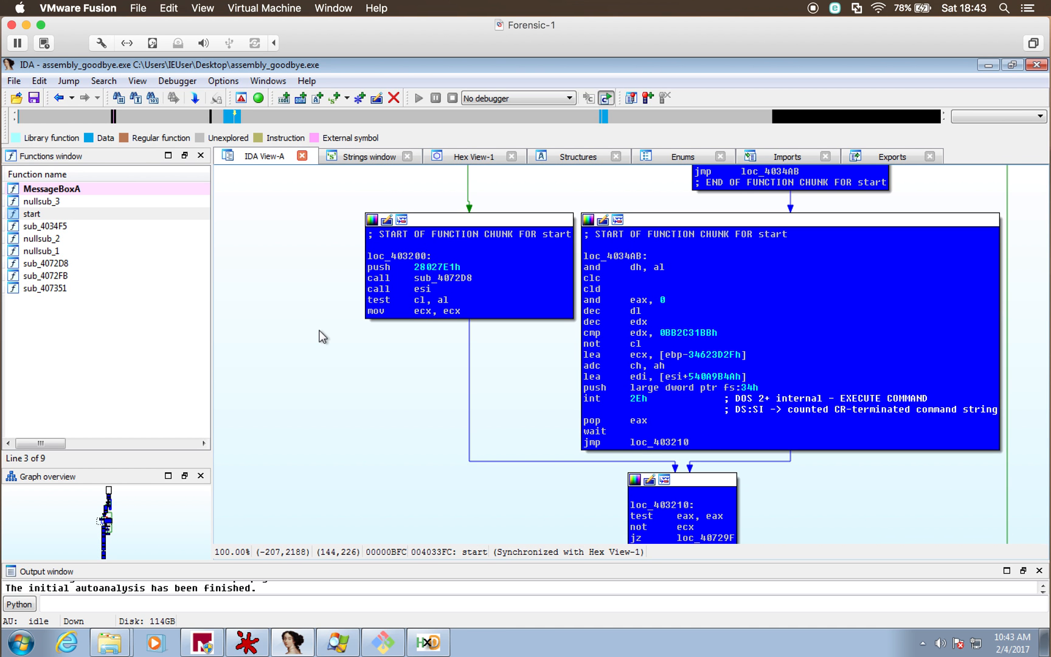
scroll(321, 335, up, 12)
scroll(321, 335, right, 7)
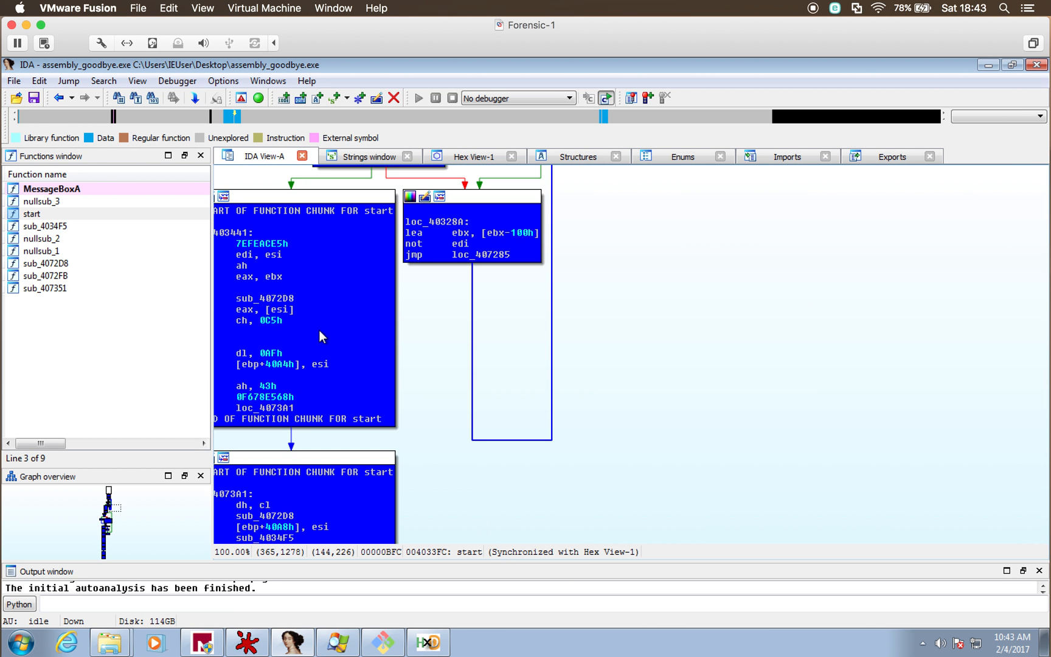
scroll(322, 335, left, 4)
scroll(322, 336, up, 5)
scroll(322, 336, up, 12)
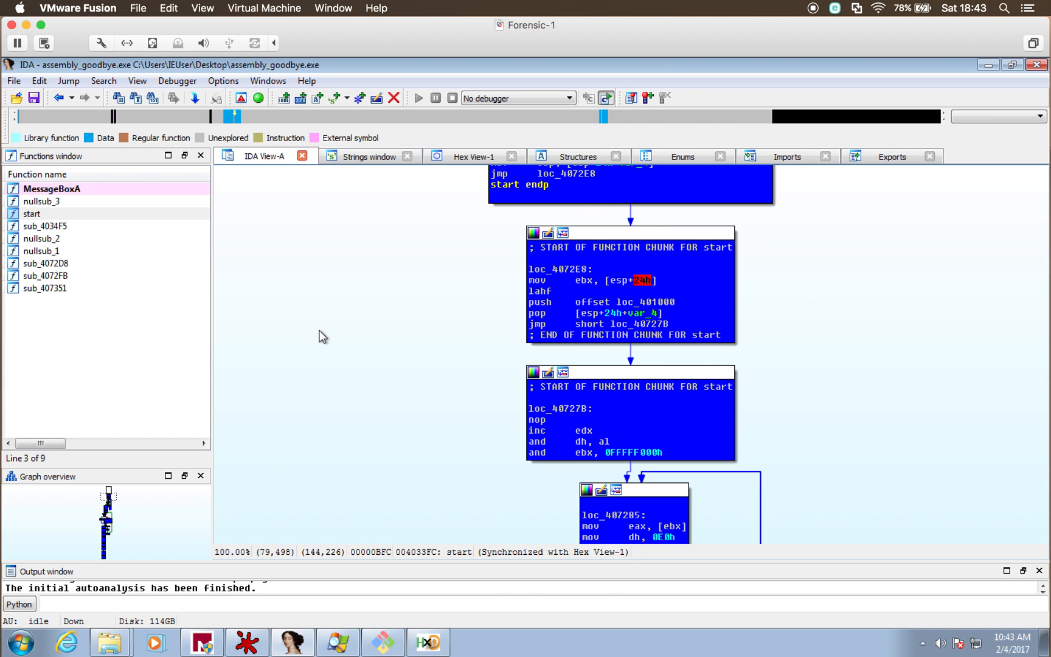
scroll(322, 336, down, 2)
scroll(323, 336, right, 4)
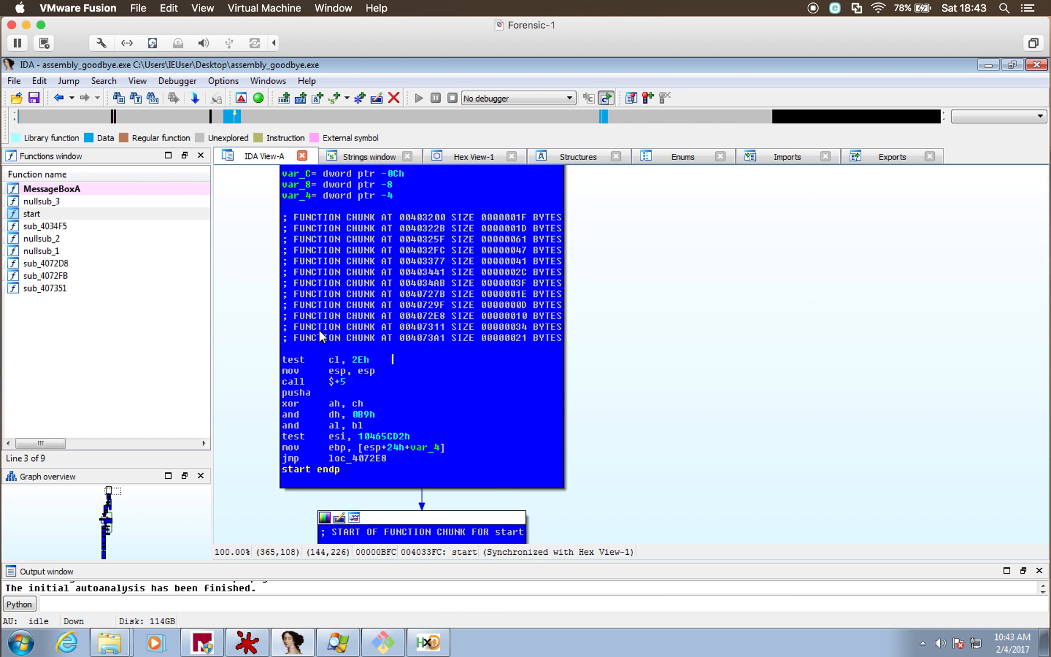
Step: Decompile the start function into pseudocode, accept the read-only segment notice and review the code from its variable declarations
click(323, 404)
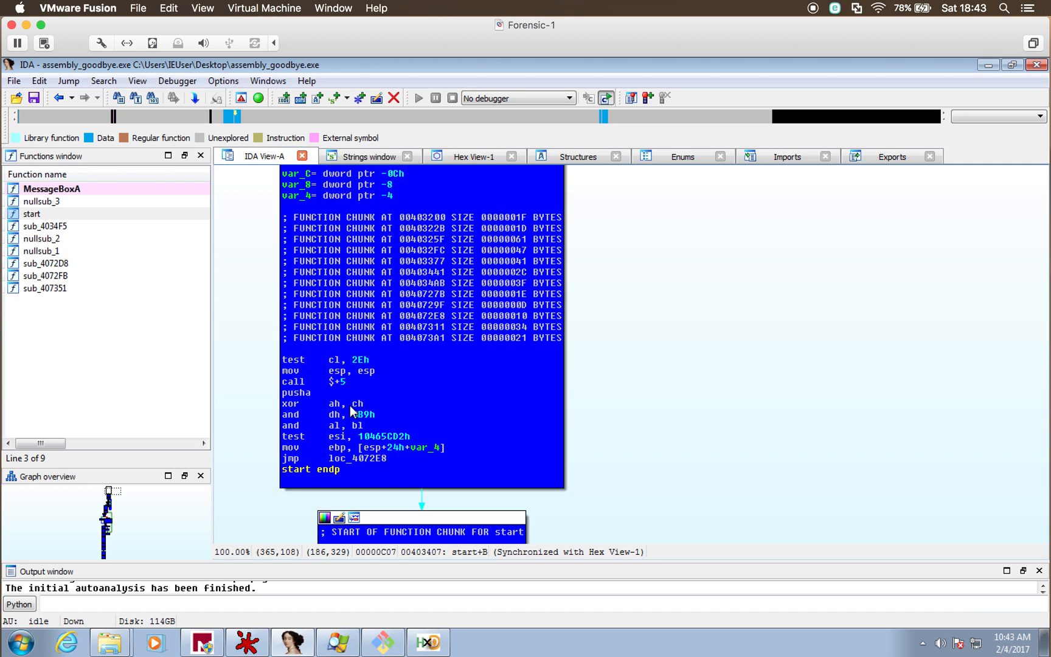
key(F5)
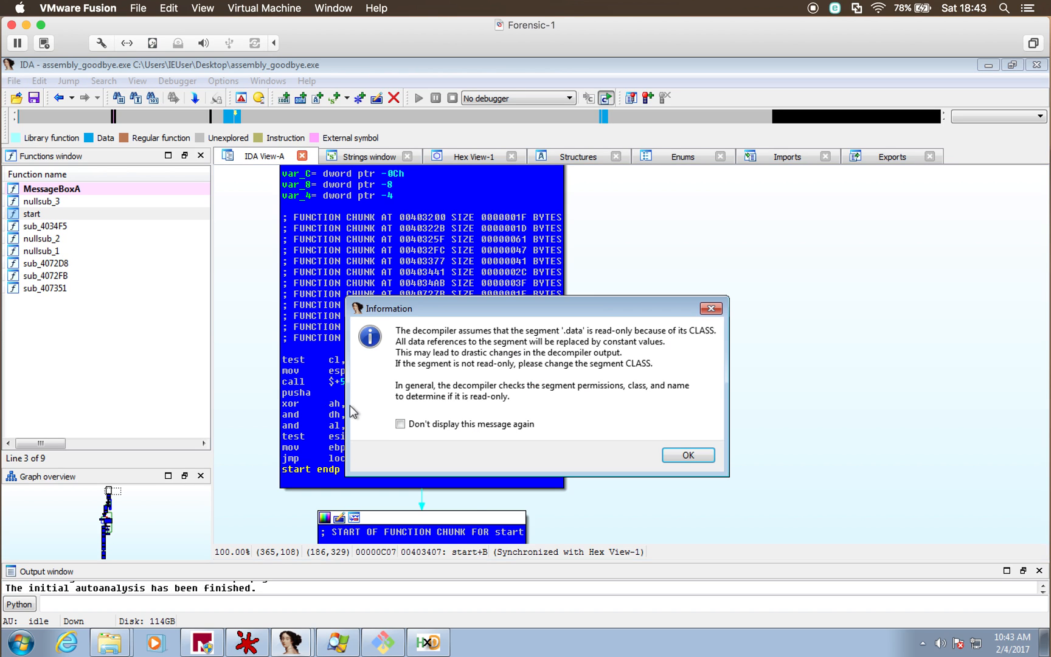
click(681, 456)
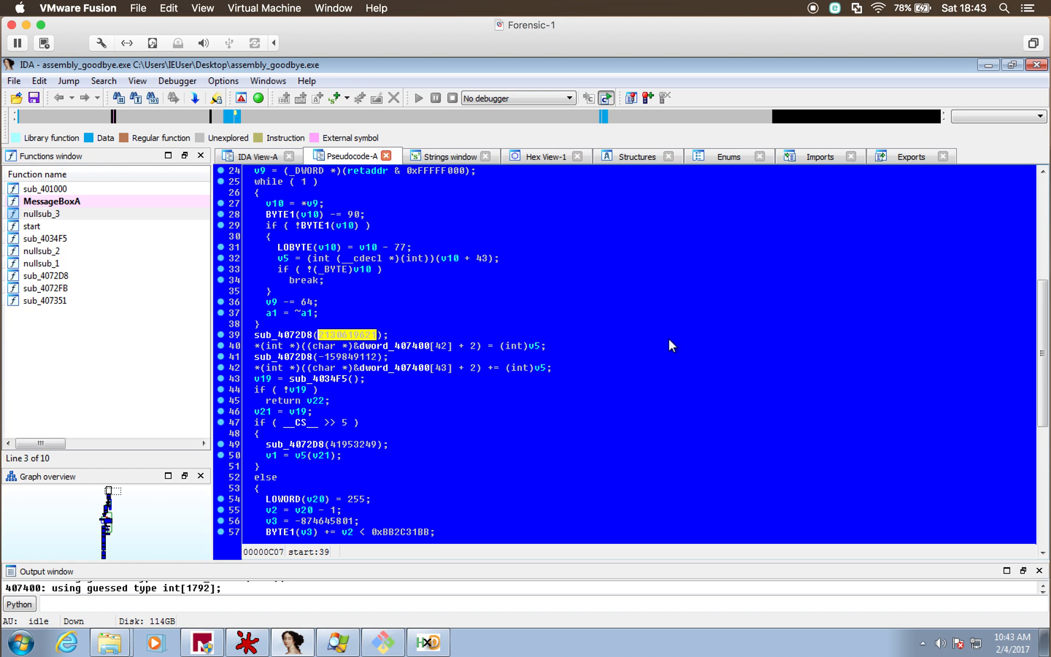
drag(1043, 337, 1049, 307)
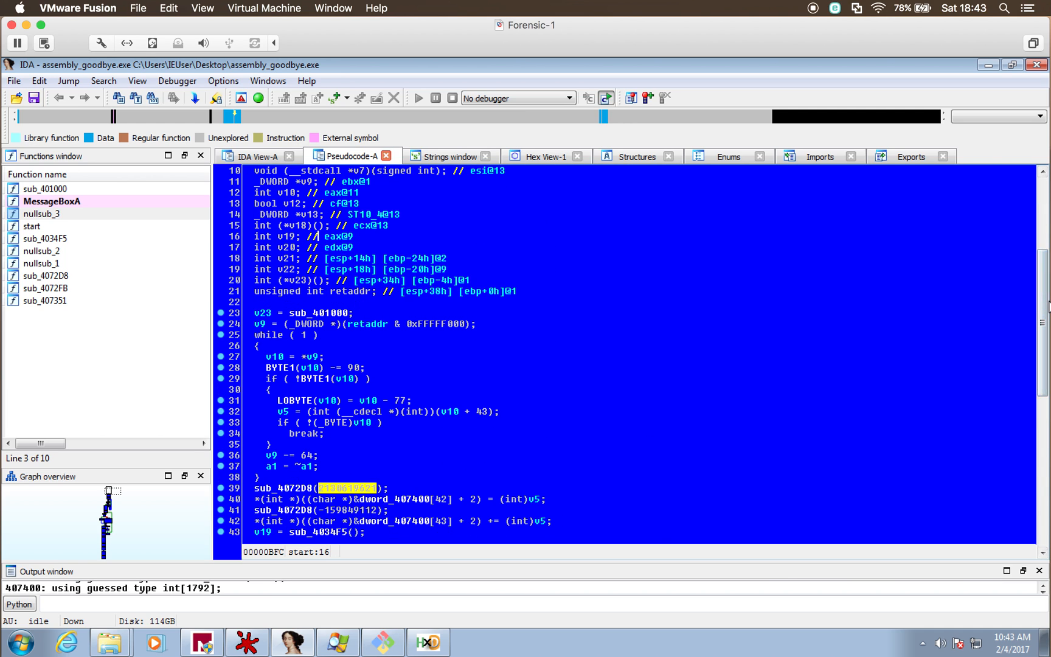